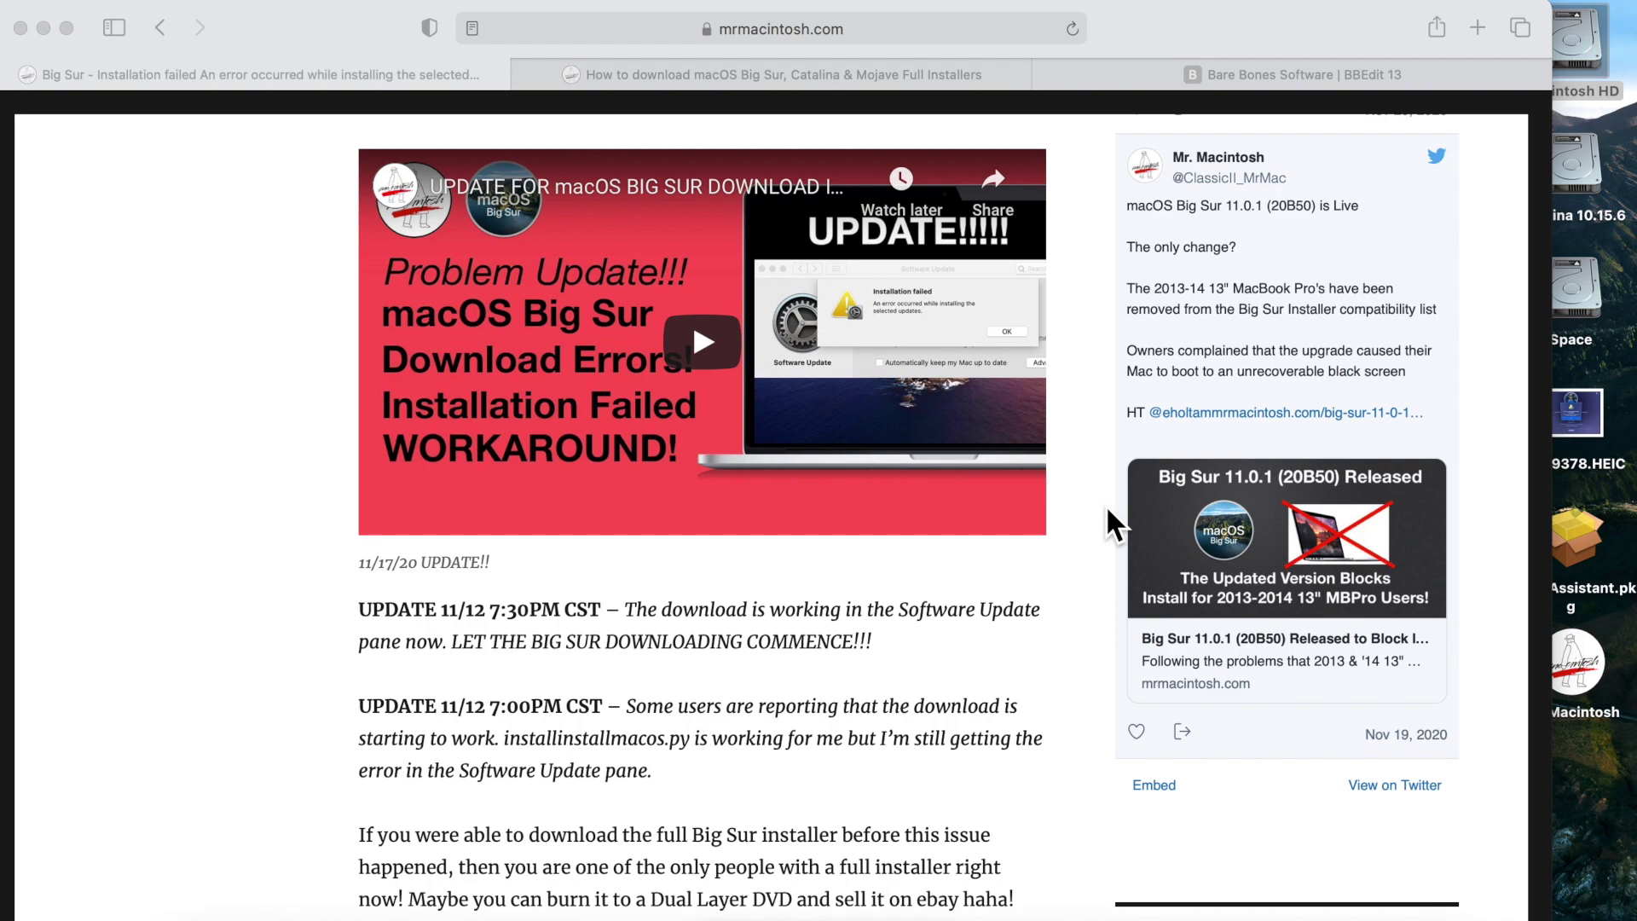
Step: Review the article's different ways to download macOS full installers, down to the MDS (Mac Deploy Stick) section
{"action": "scroll", "coordinate": [886, 516], "scroll_direction": "up", "scroll_amount": 10}
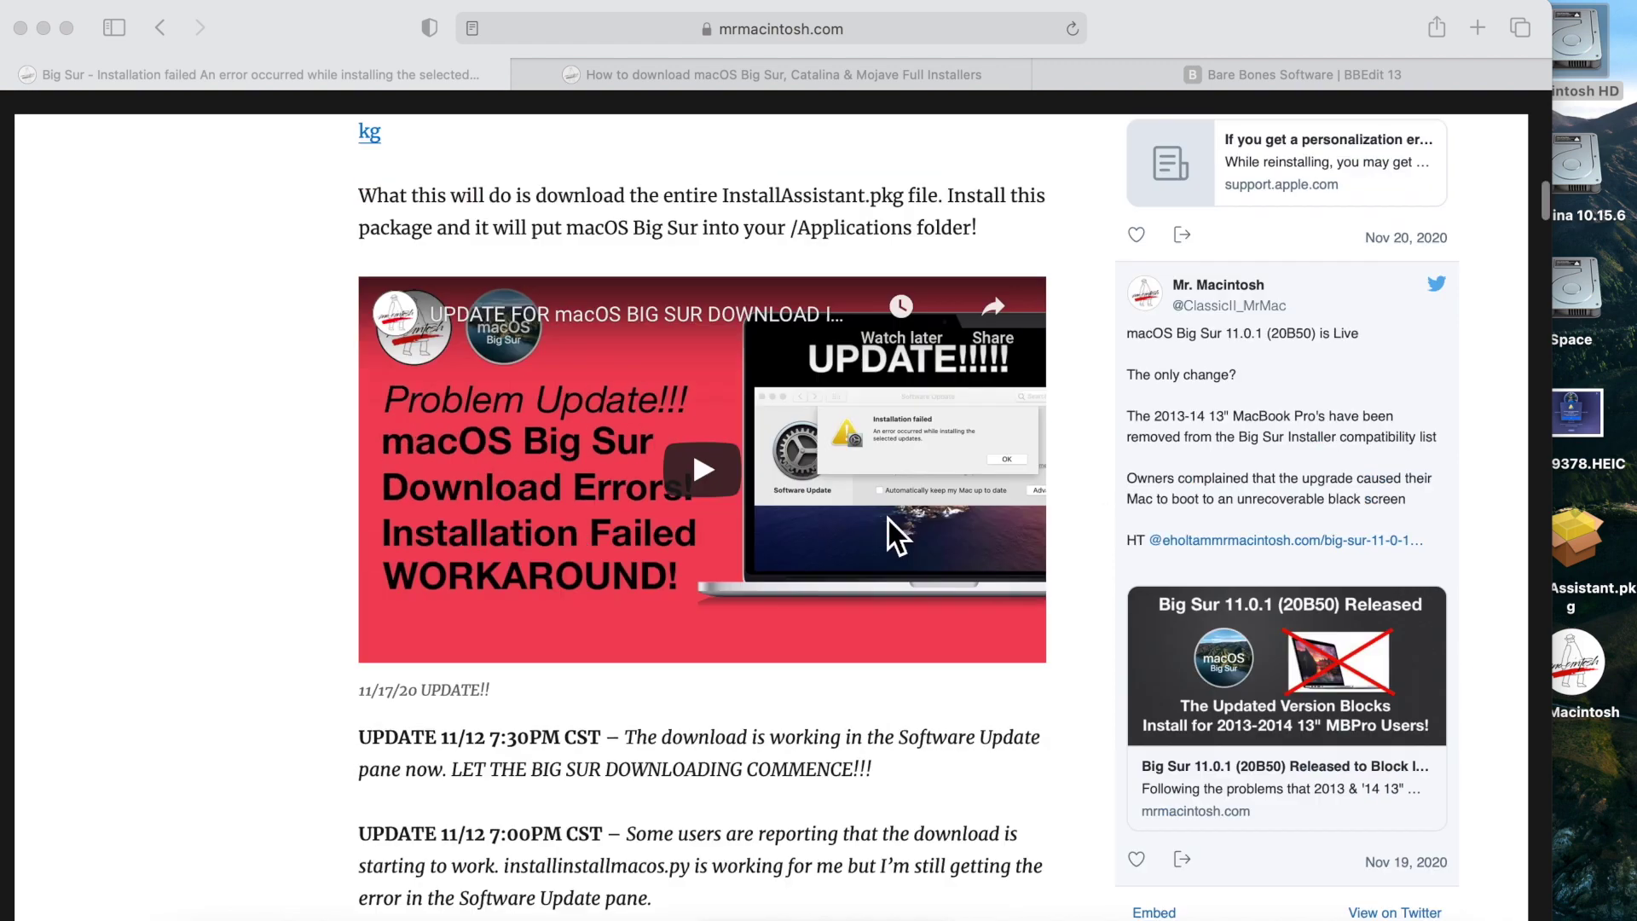
{"action": "scroll", "coordinate": [887, 517], "scroll_direction": "down", "scroll_amount": 1}
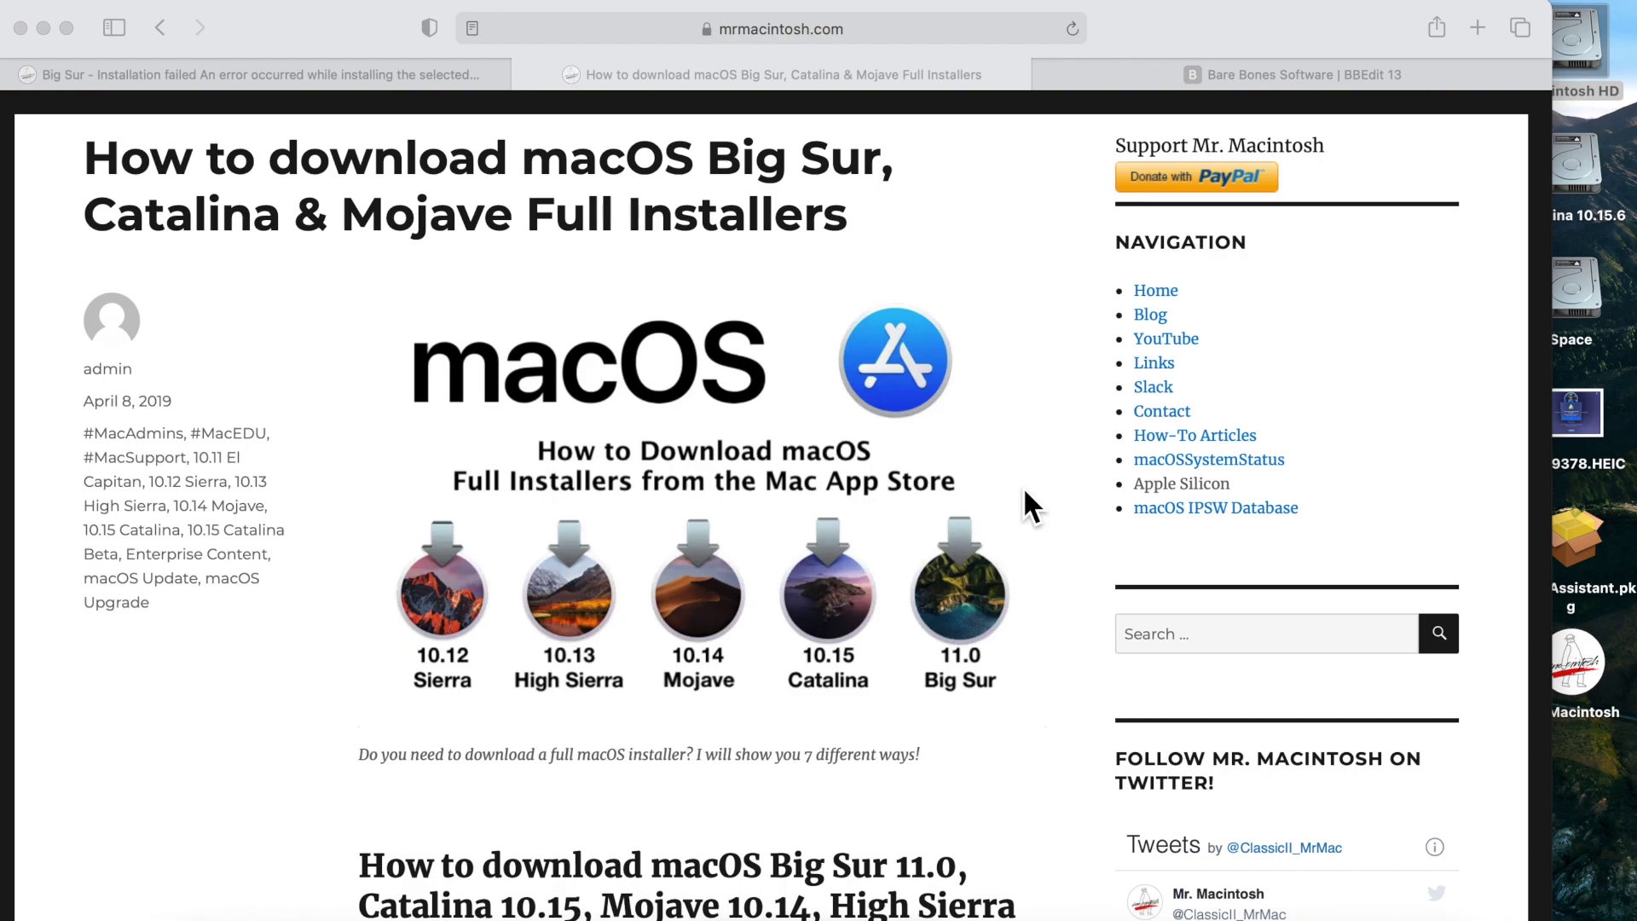
{"action": "scroll", "coordinate": [1032, 508], "scroll_direction": "down", "scroll_amount": 15}
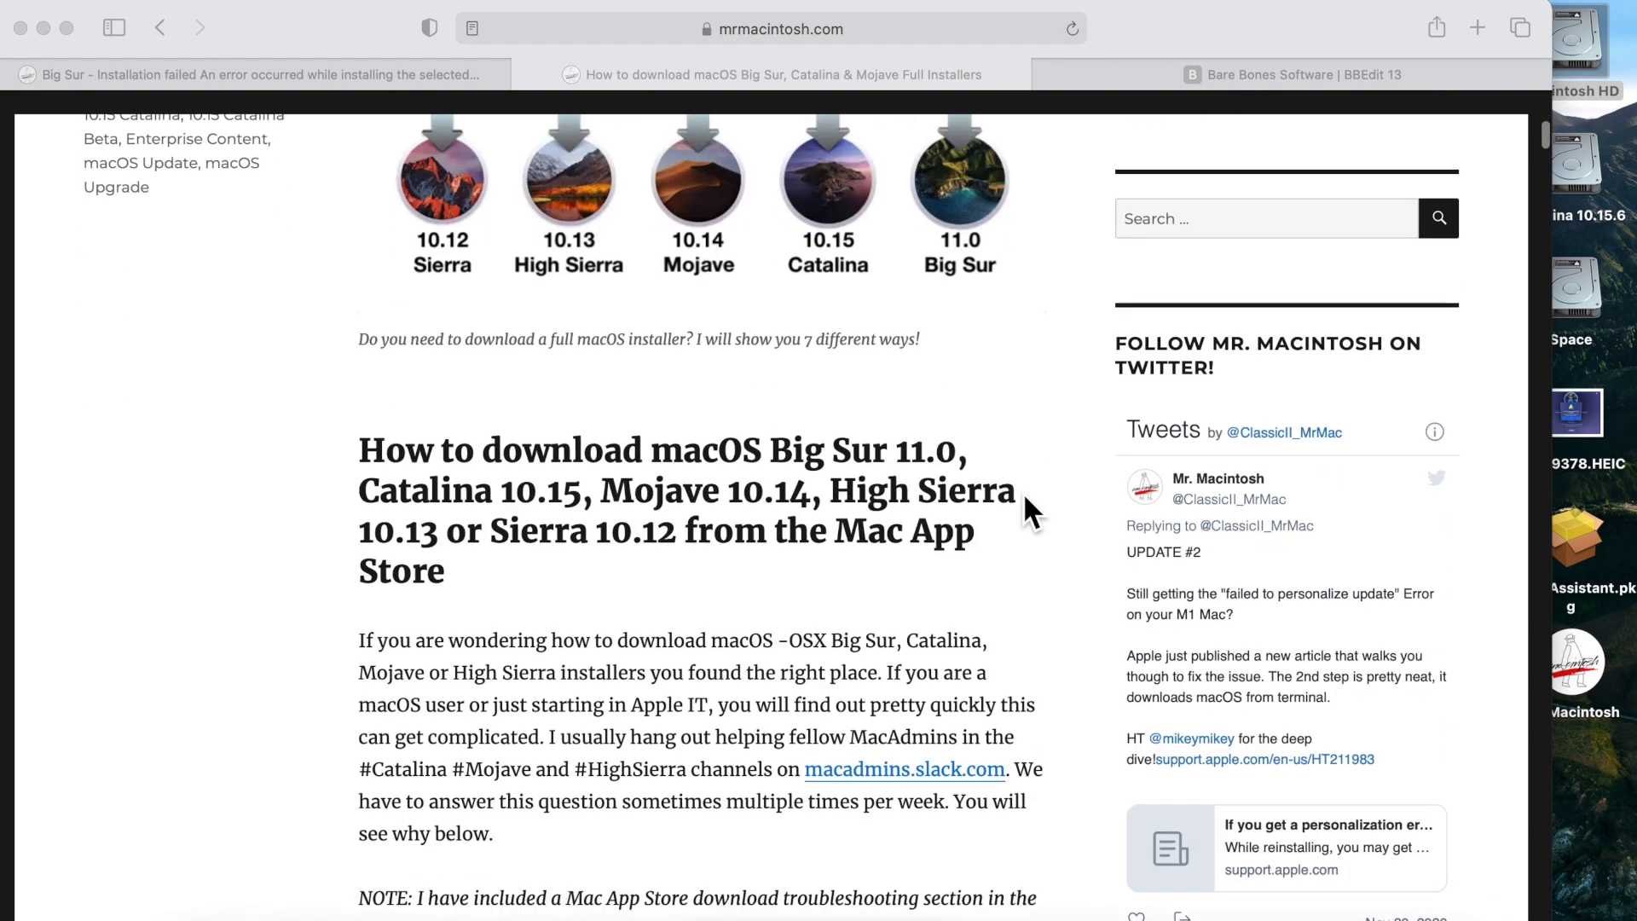
{"action": "scroll", "coordinate": [1025, 494], "scroll_direction": "down", "scroll_amount": 4}
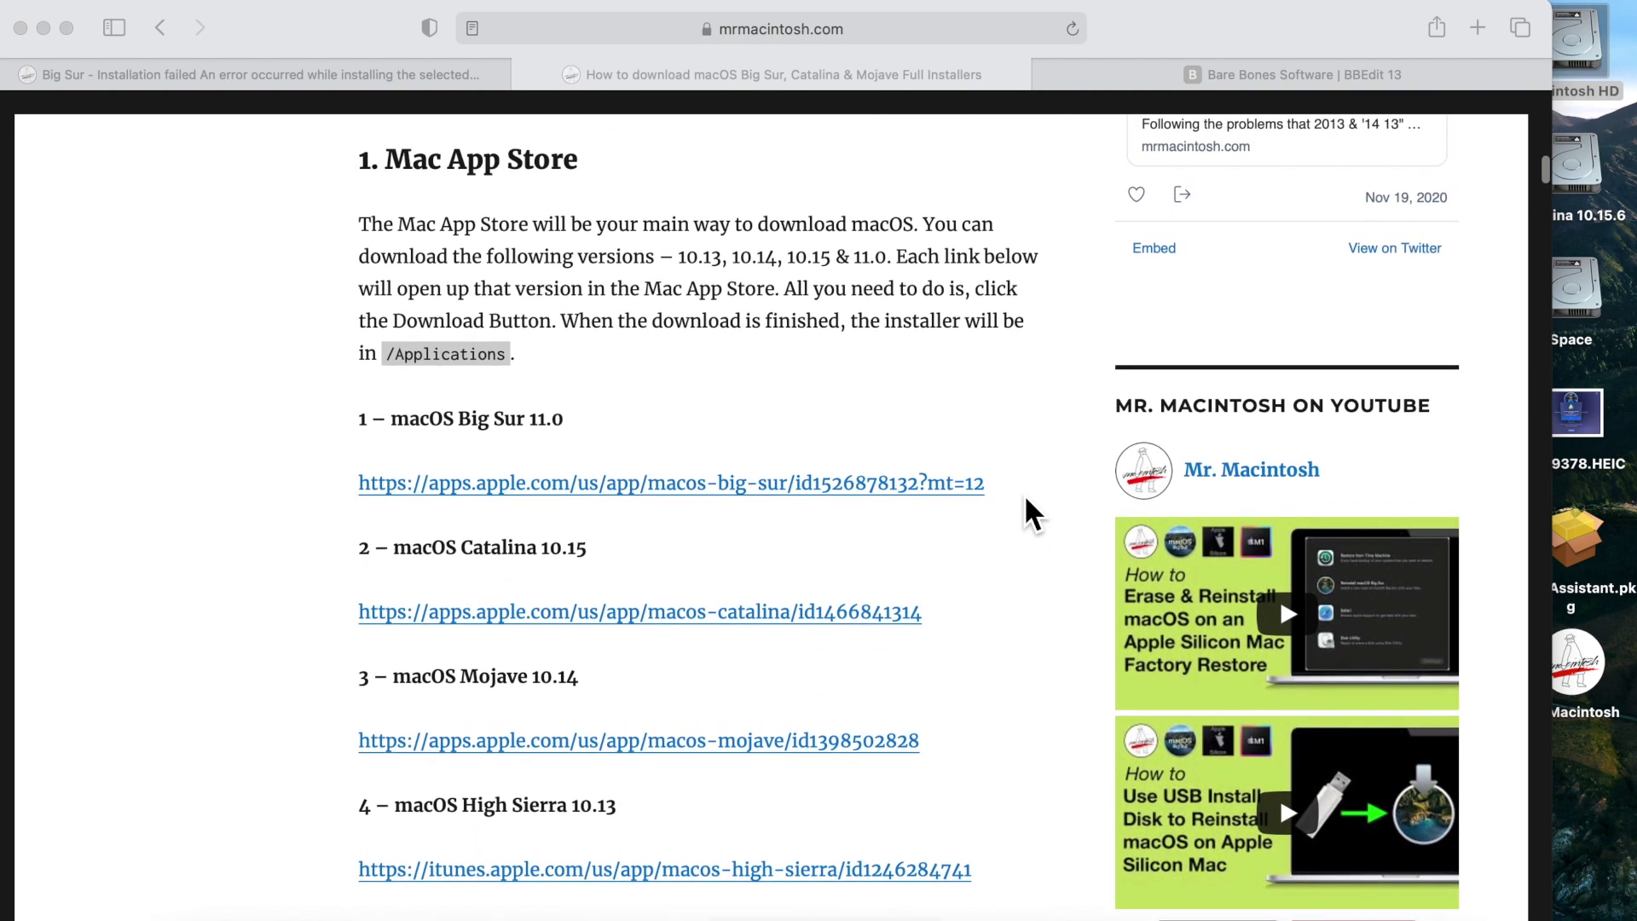
{"action": "scroll", "coordinate": [1025, 494], "scroll_direction": "up", "scroll_amount": 1}
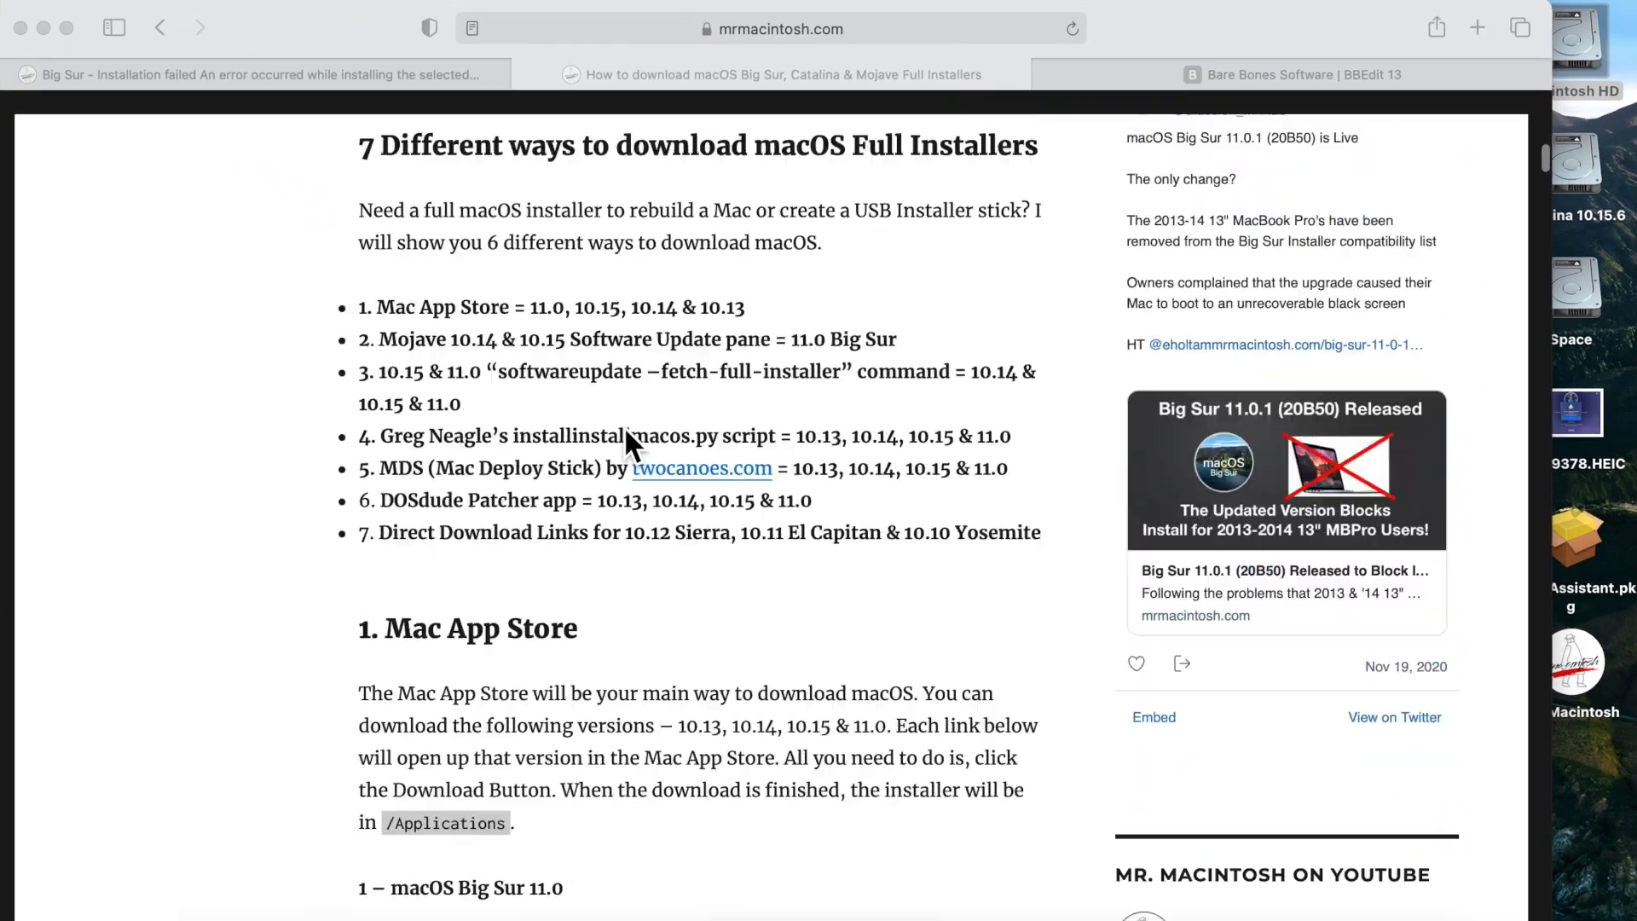
{"action": "scroll", "coordinate": [624, 426], "scroll_direction": "down", "scroll_amount": 6}
{"action": "scroll", "coordinate": [625, 443], "scroll_direction": "down", "scroll_amount": 14}
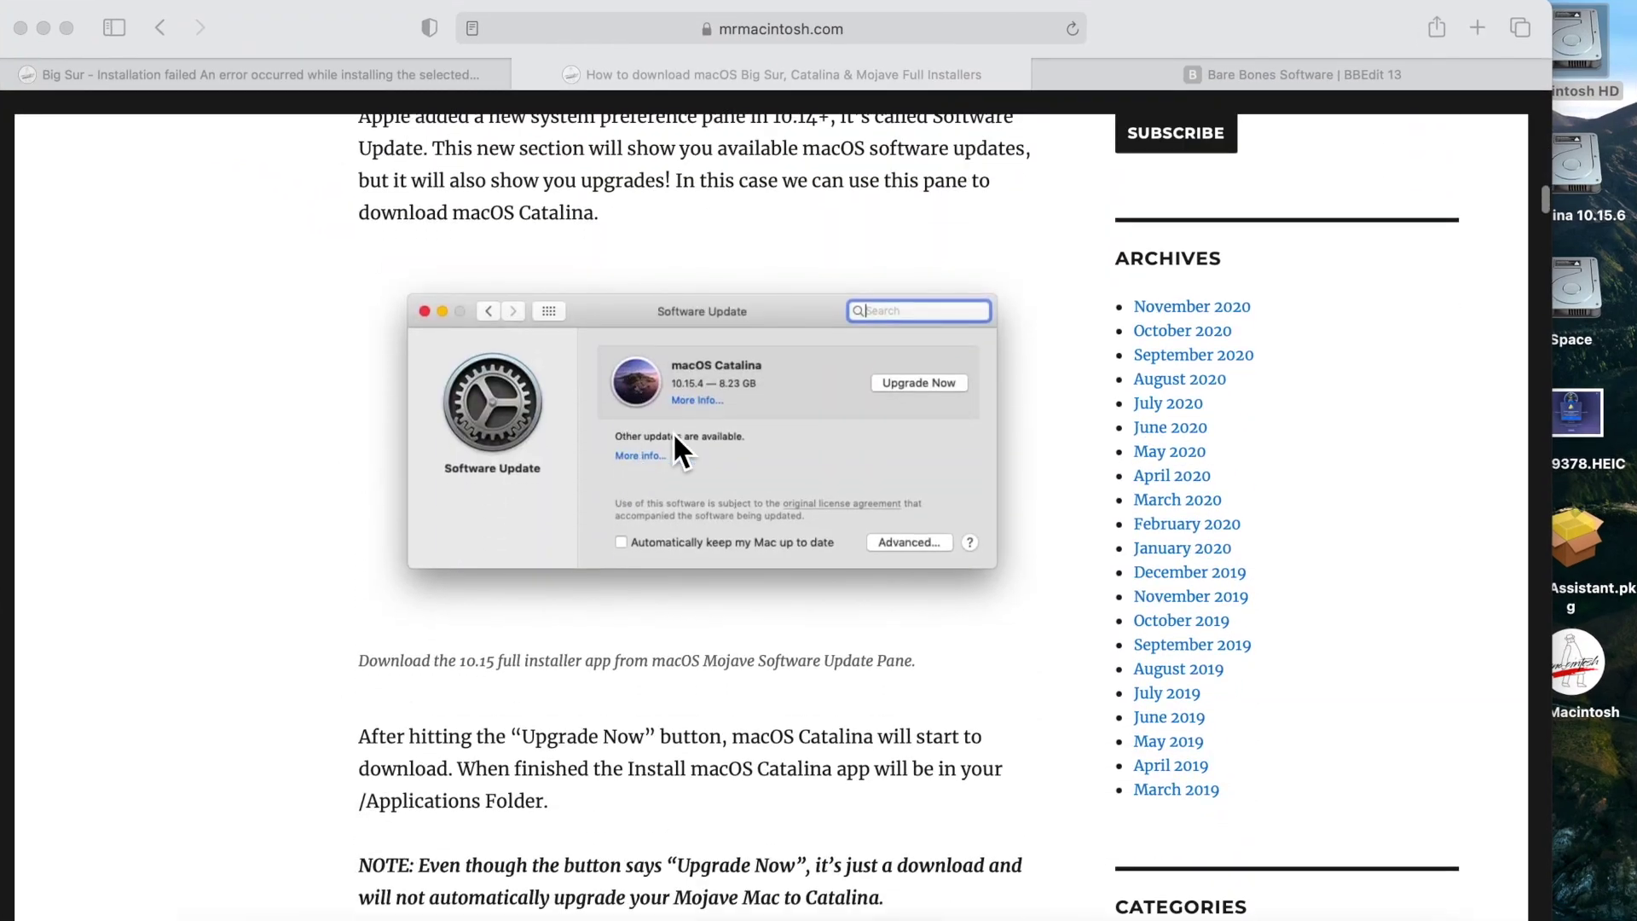
{"action": "scroll", "coordinate": [673, 431], "scroll_direction": "up", "scroll_amount": 1}
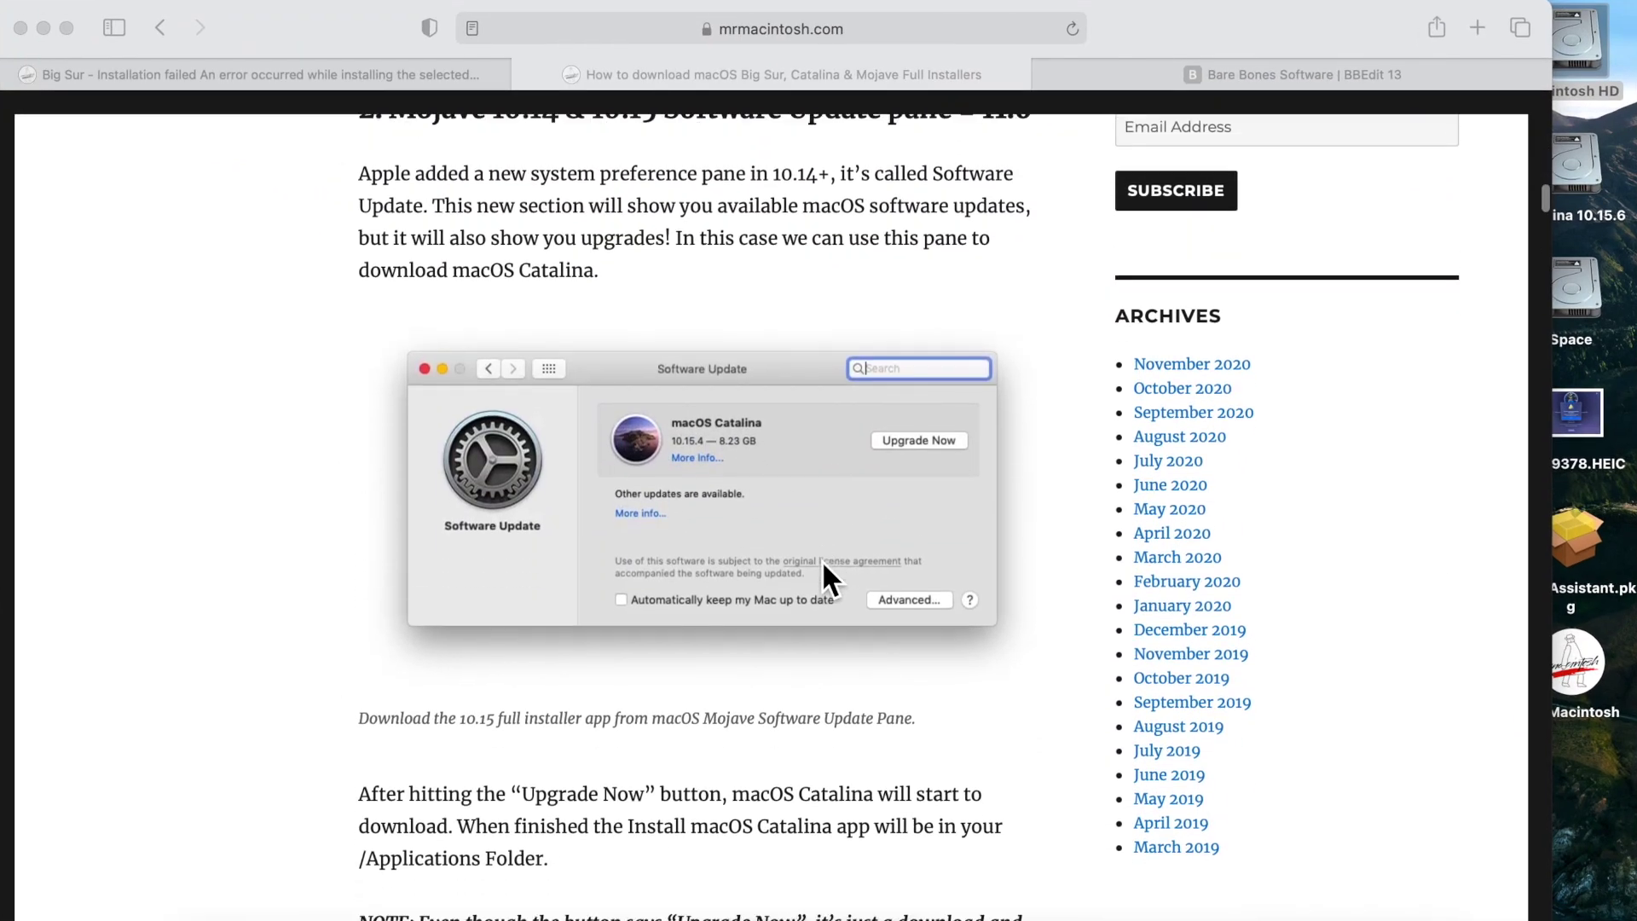
{"action": "scroll", "coordinate": [821, 559], "scroll_direction": "down", "scroll_amount": 18}
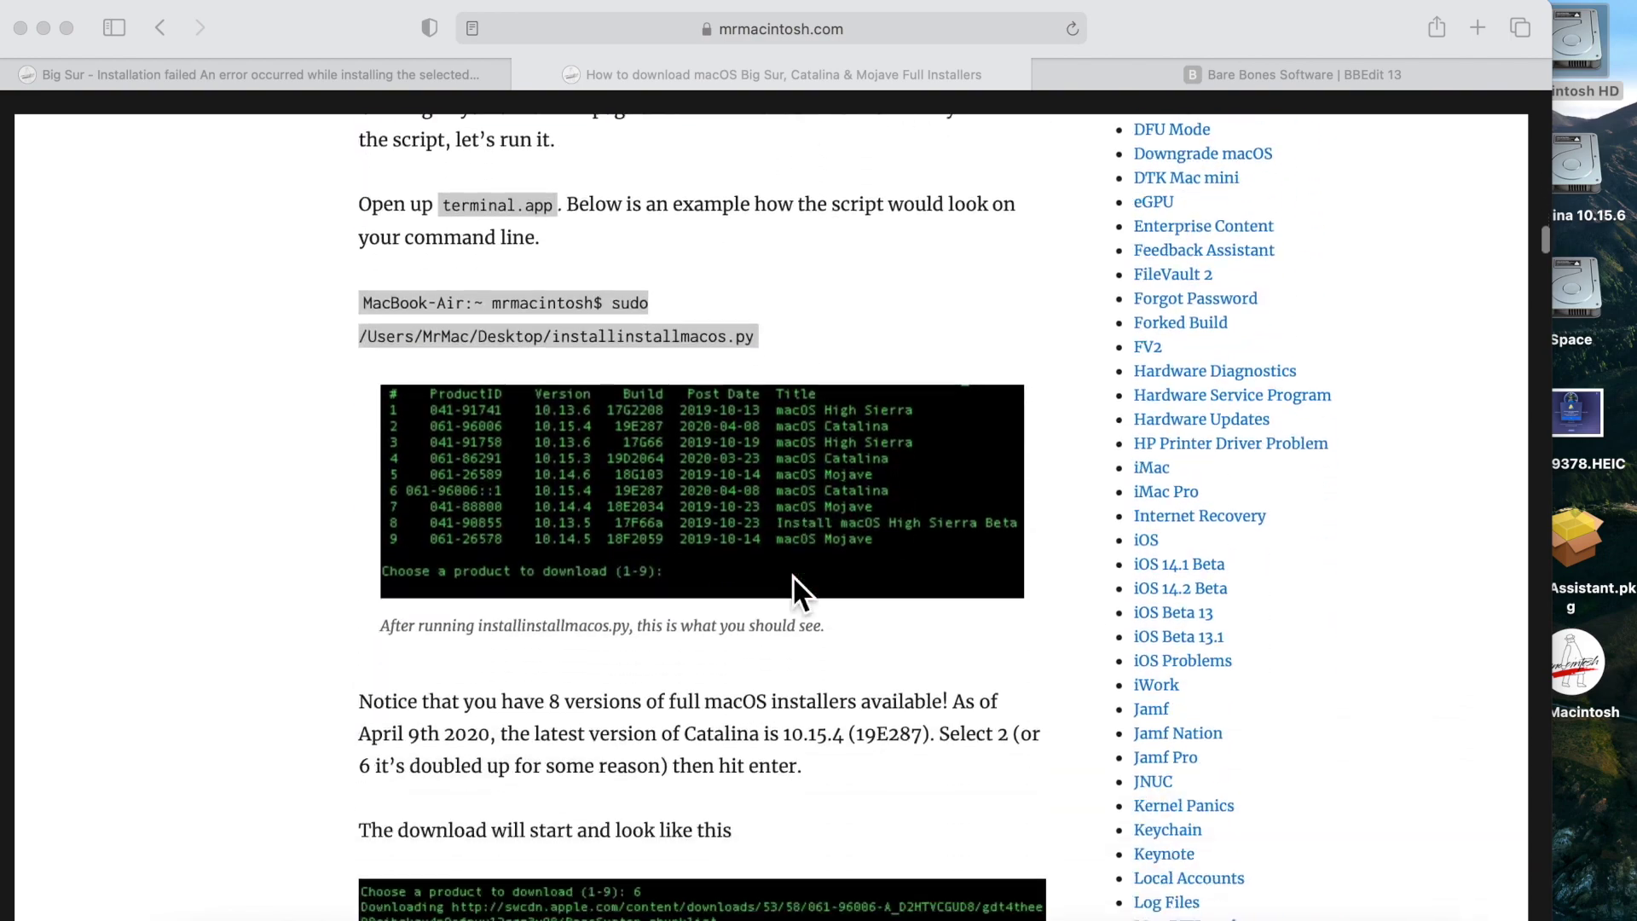
{"action": "scroll", "coordinate": [791, 575], "scroll_direction": "down", "scroll_amount": 17}
{"action": "scroll", "coordinate": [794, 580], "scroll_direction": "down", "scroll_amount": 9}
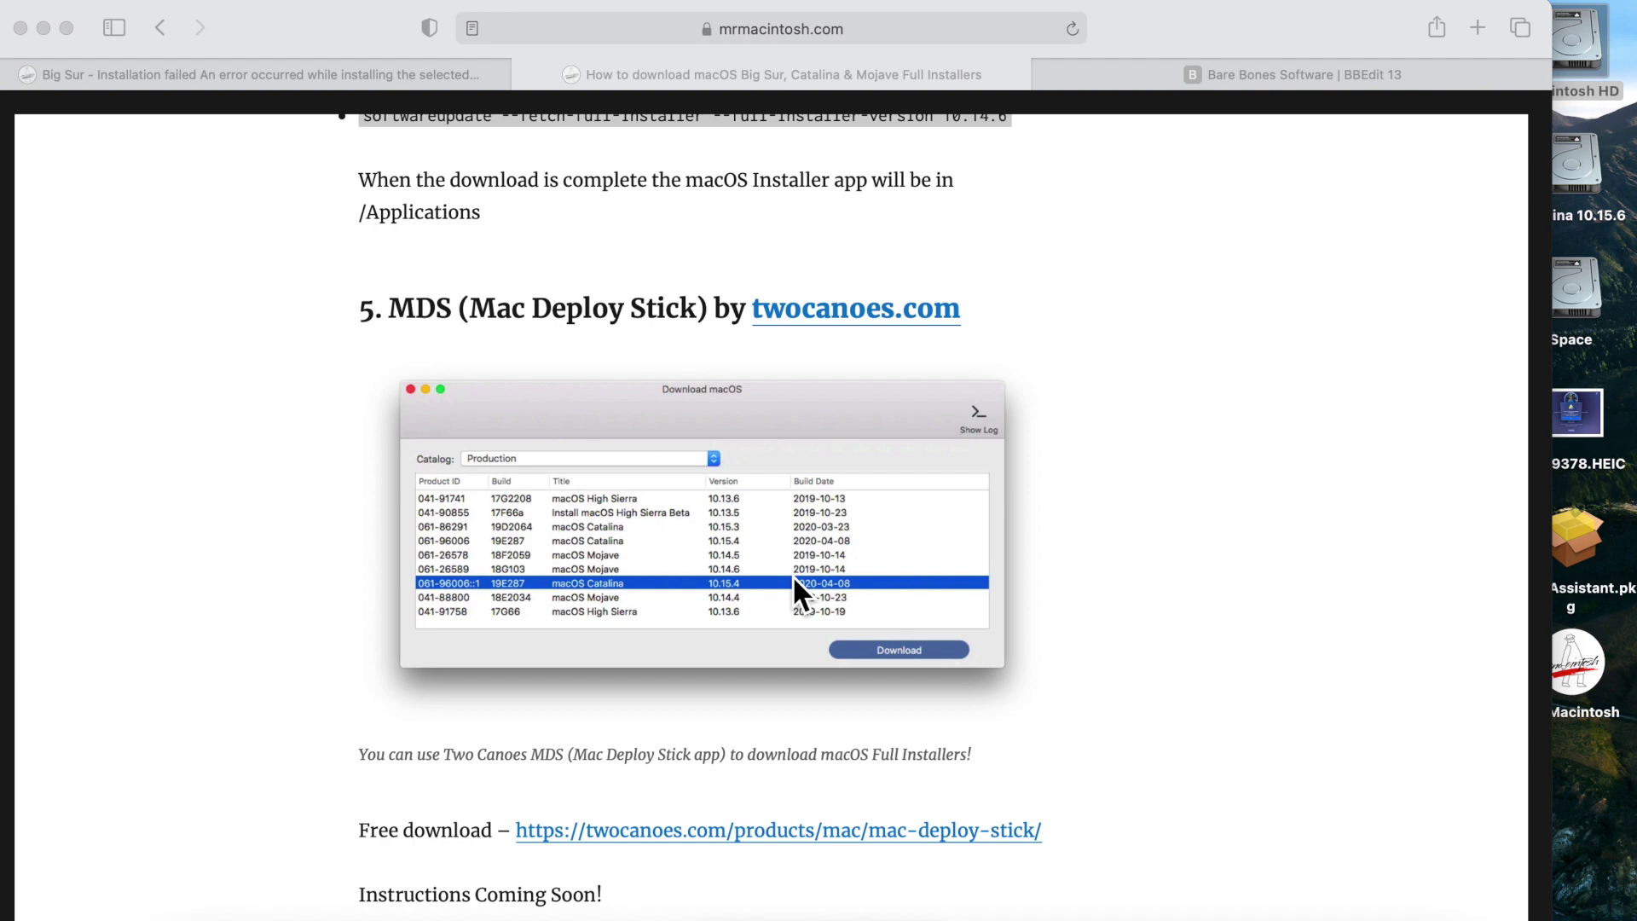
Step: Download MDS from the article's twocanoes.com link, allowing downloads from that site, and open the downloaded disk image
{"action": "left_click", "coordinate": [810, 829]}
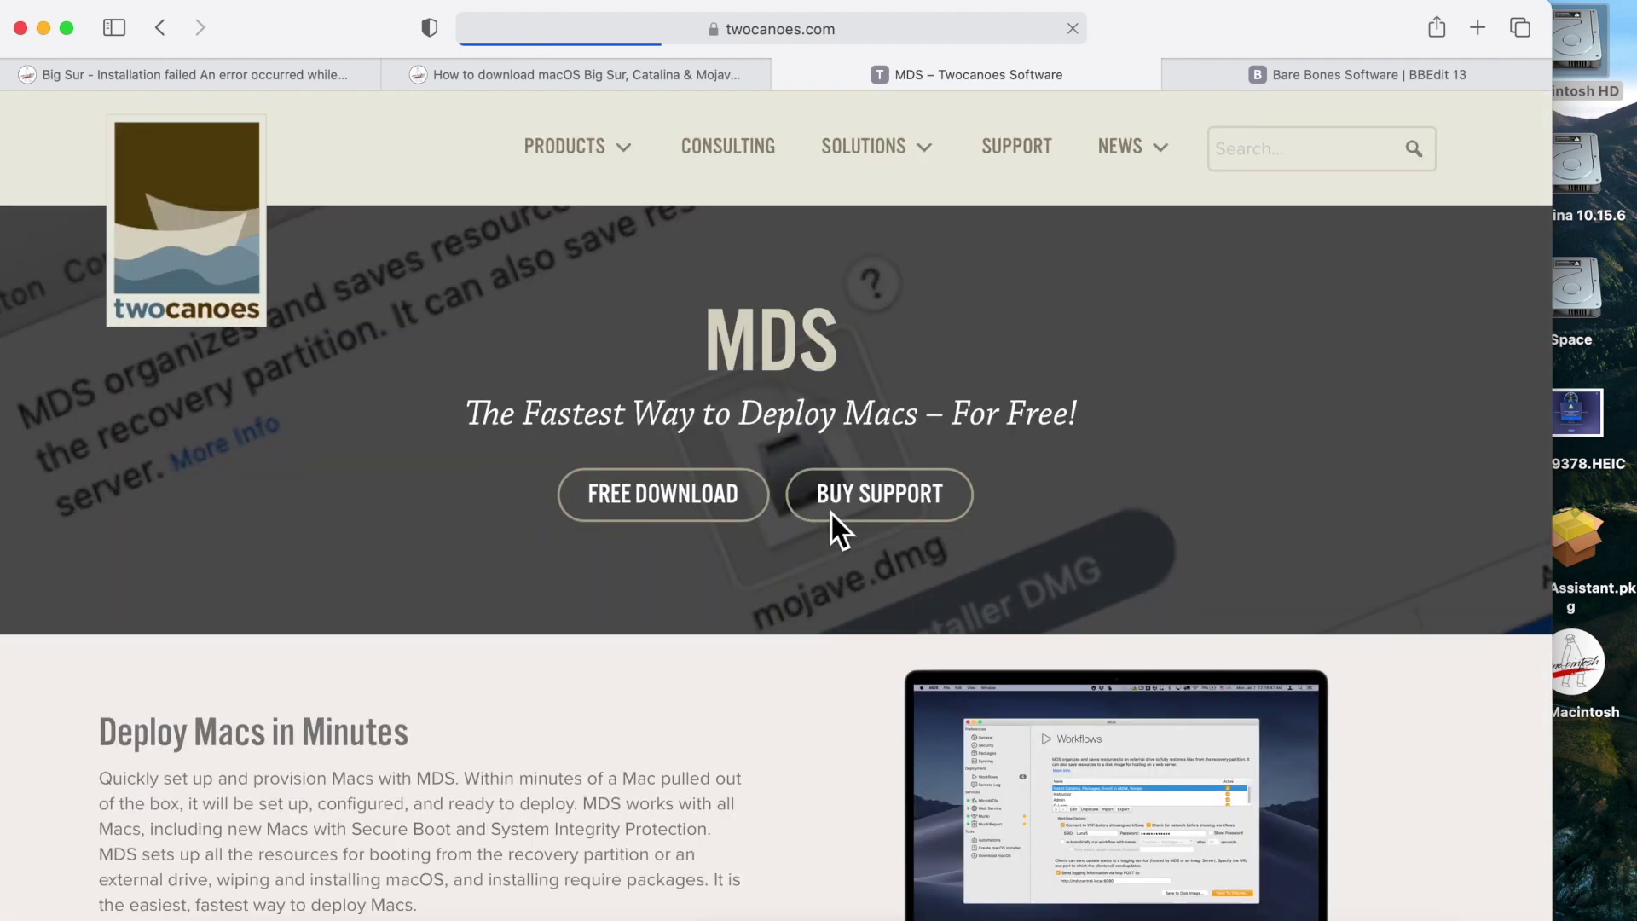
{"action": "left_click", "coordinate": [638, 527]}
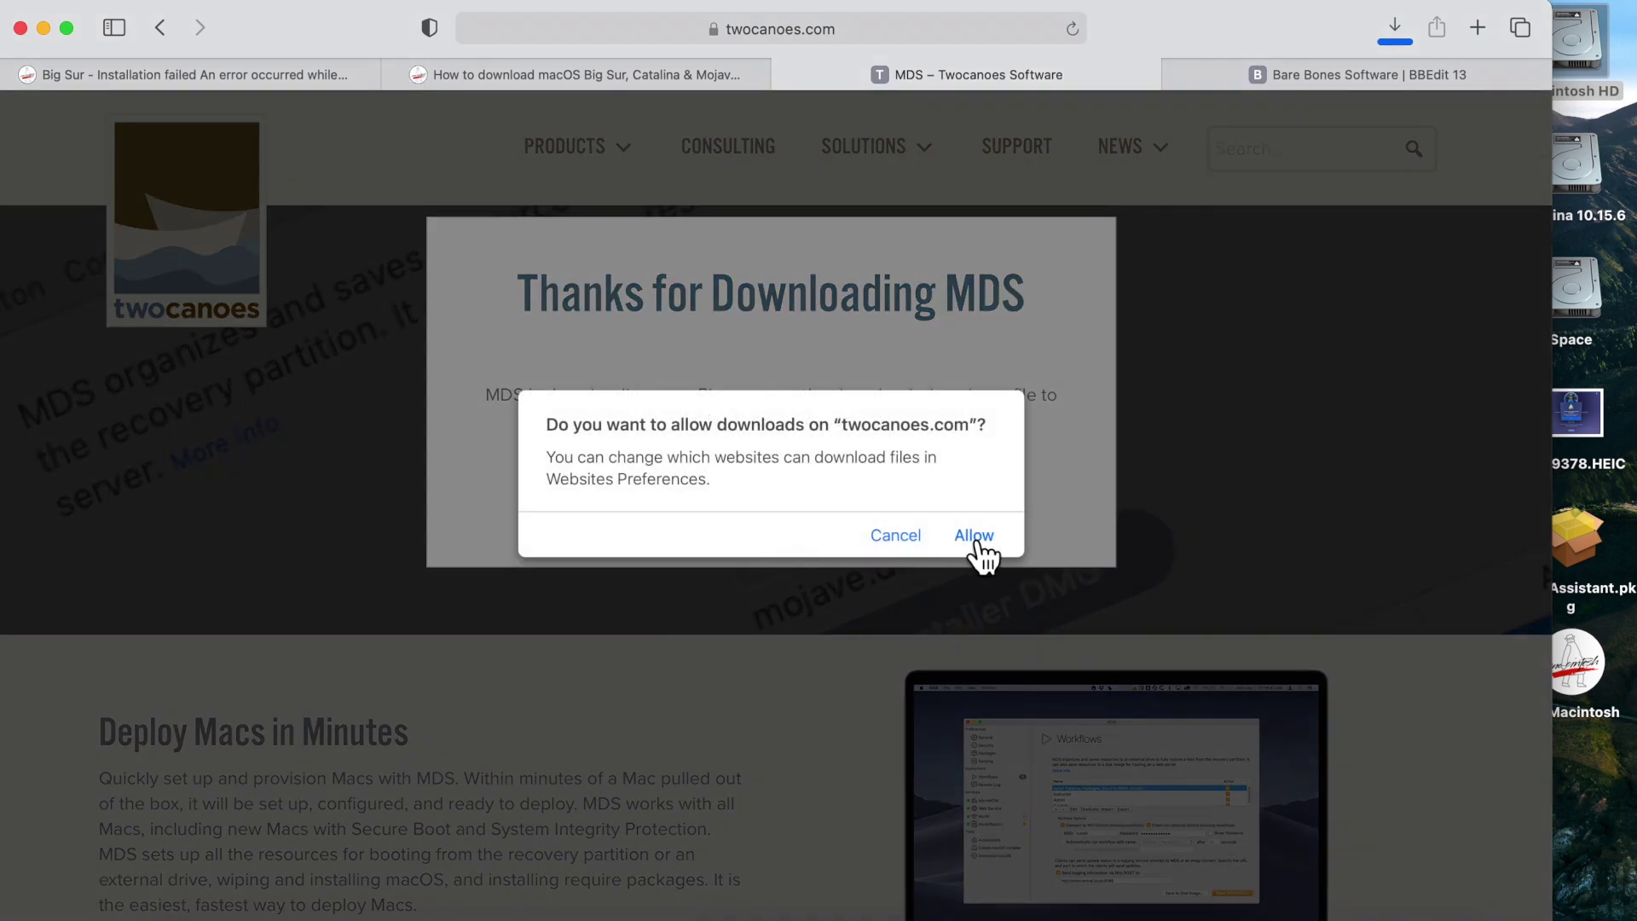
{"action": "left_click", "coordinate": [975, 539]}
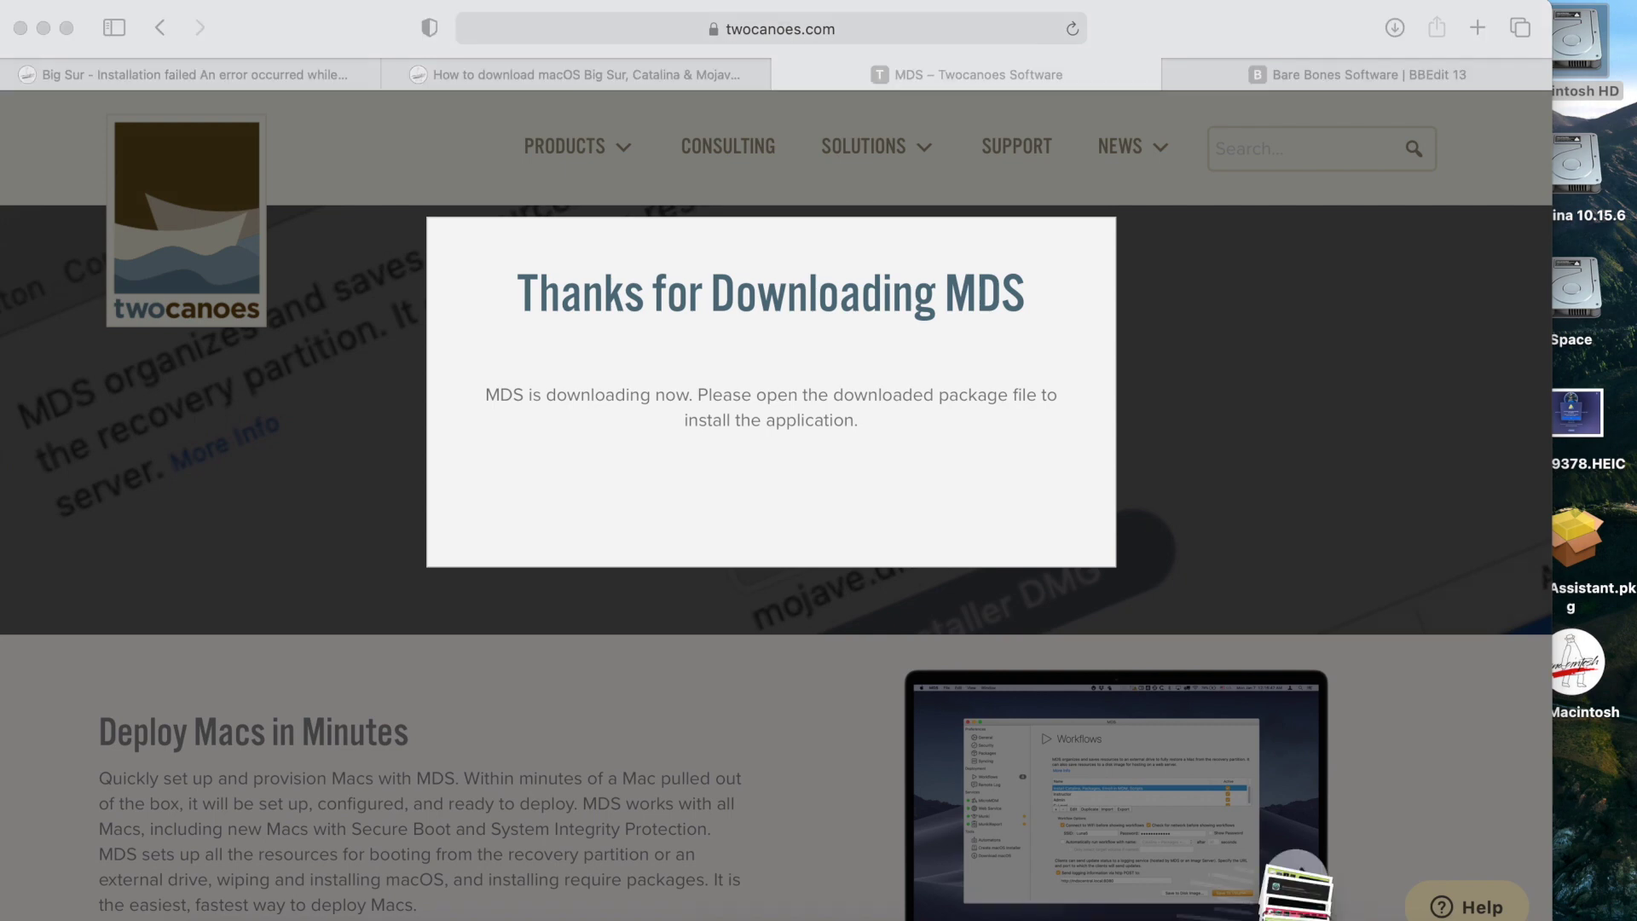
{"action": "left_click", "coordinate": [1309, 912]}
{"action": "left_click", "coordinate": [1298, 895]}
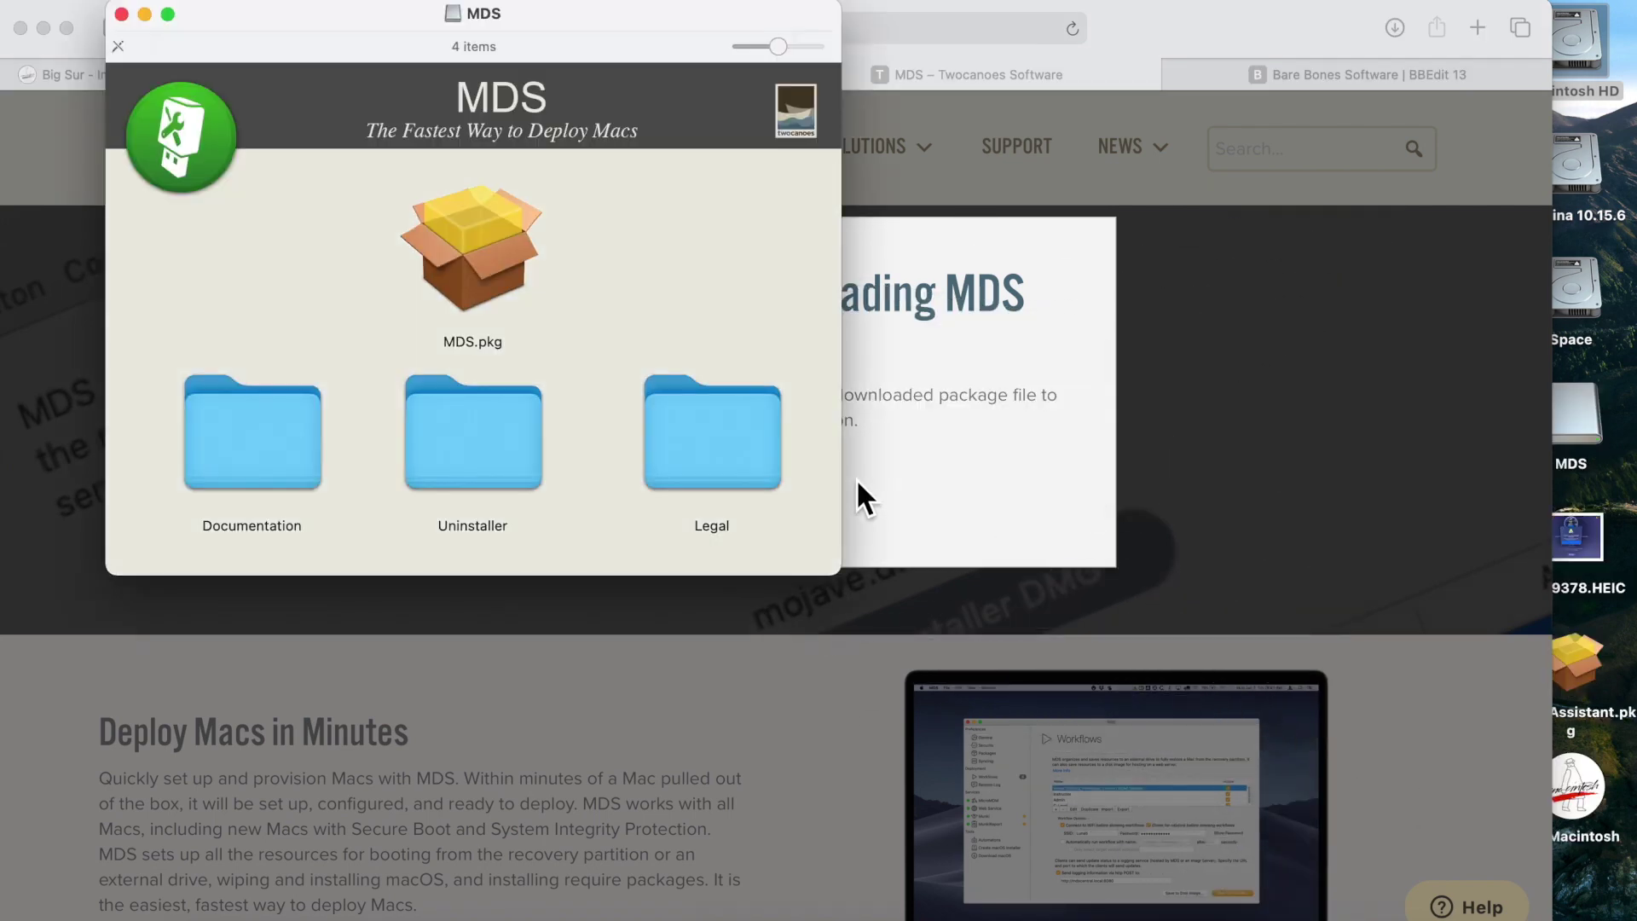
Step: Install MDS from MDS.pkg, authorizing it with the account password, and keep the installer when finished
{"action": "double_click", "coordinate": [474, 234]}
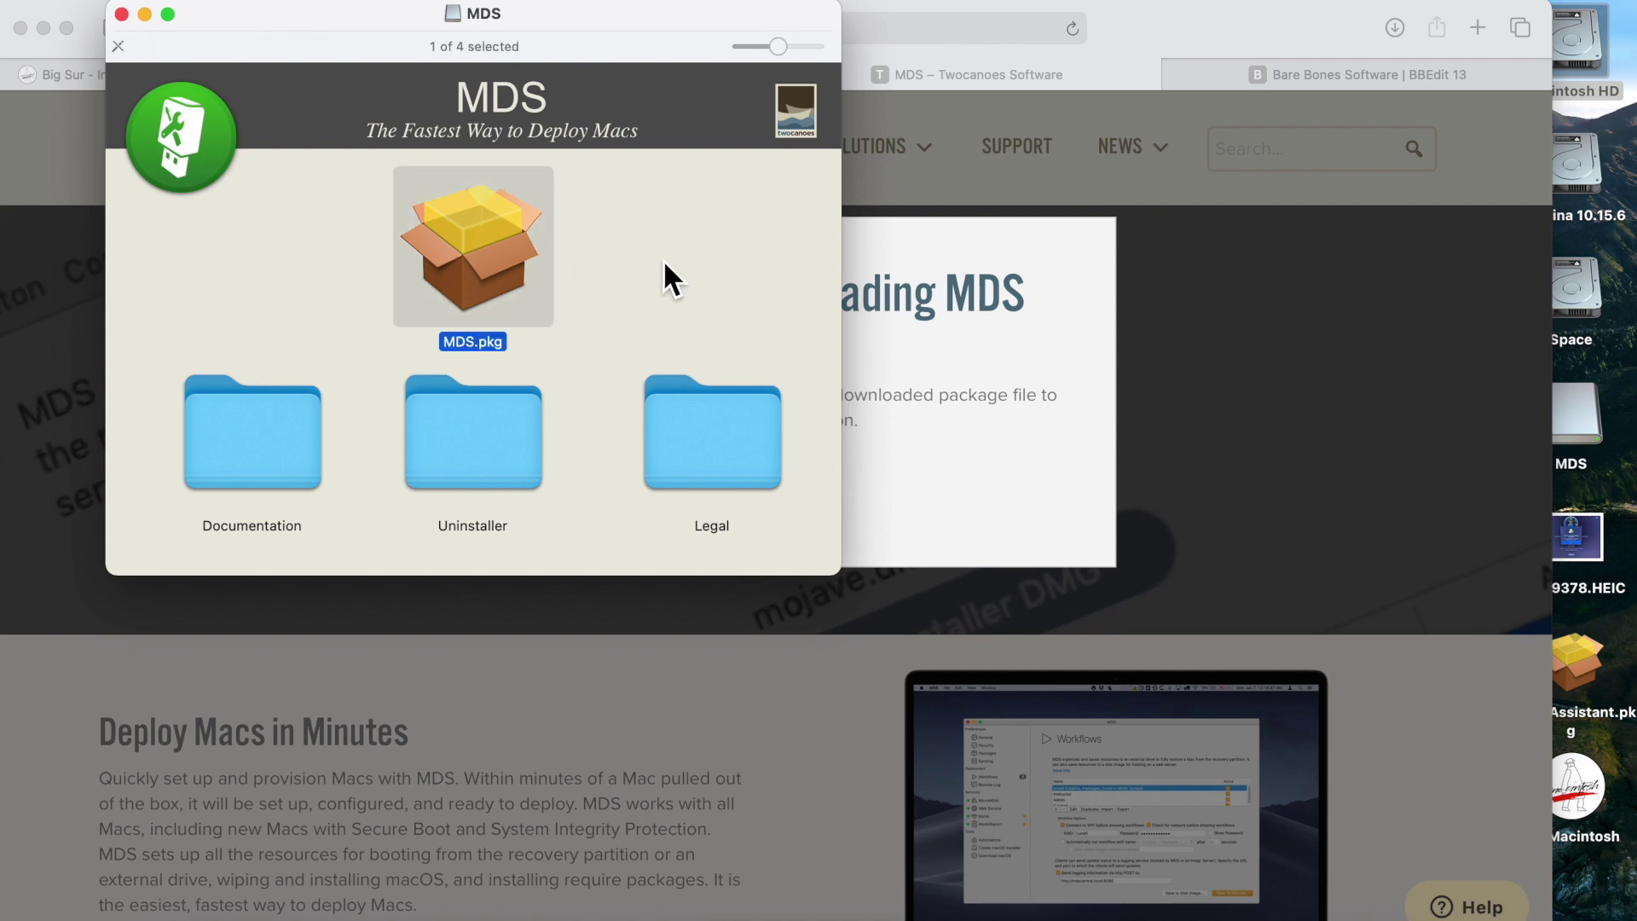
{"action": "left_click", "coordinate": [1104, 643]}
{"action": "left_click", "coordinate": [1113, 643]}
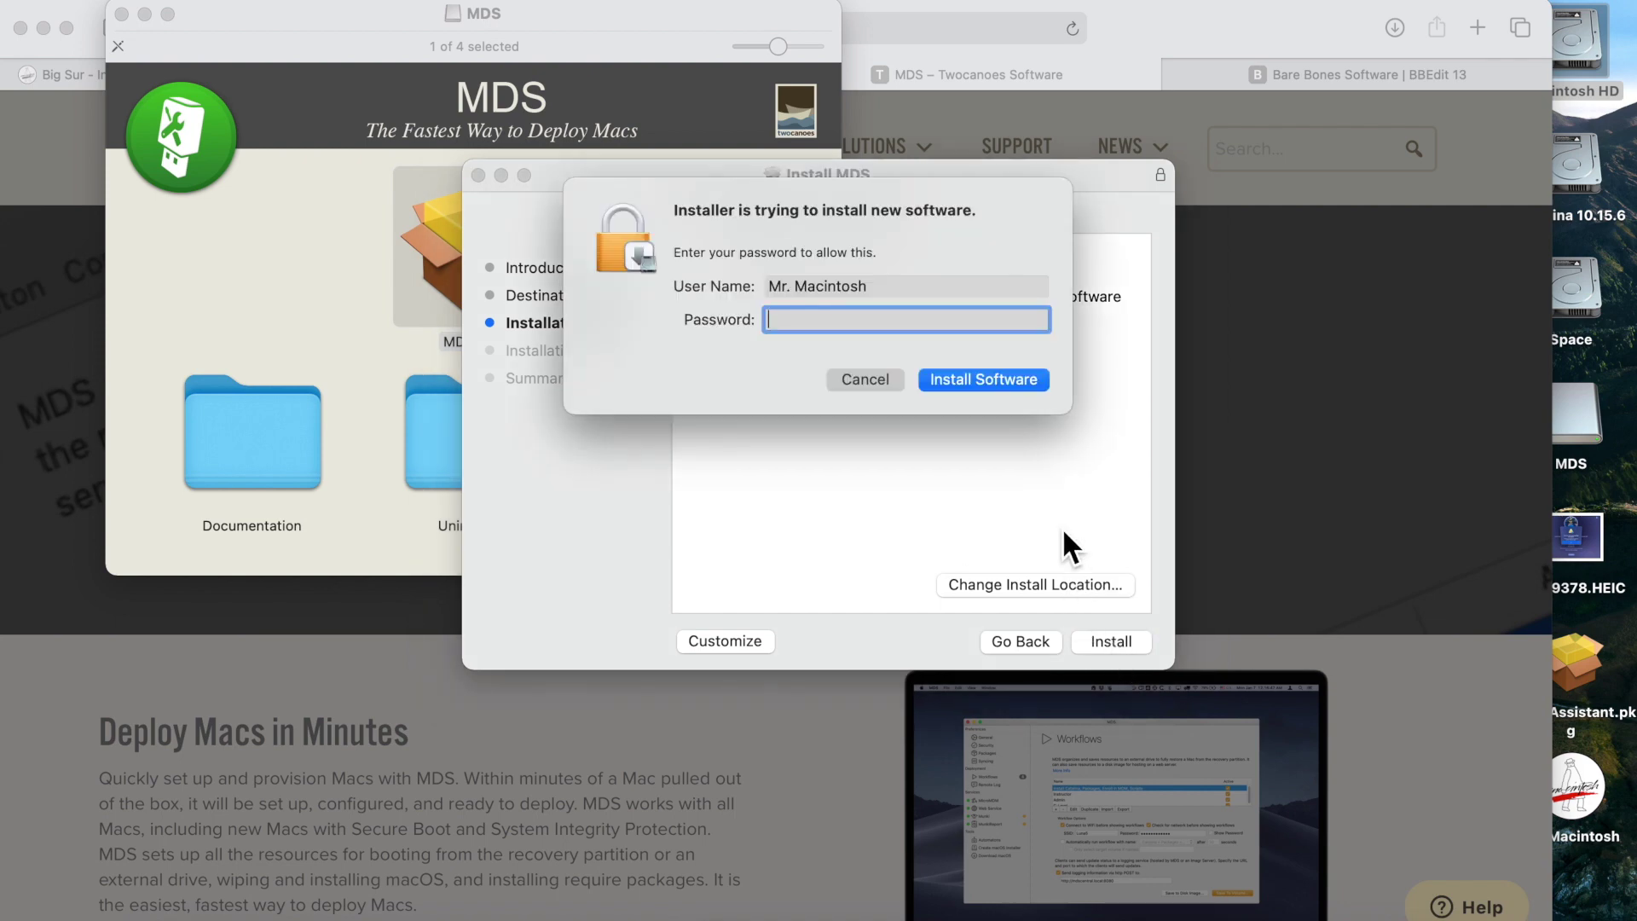
{"action": "left_click", "coordinate": [1022, 376]}
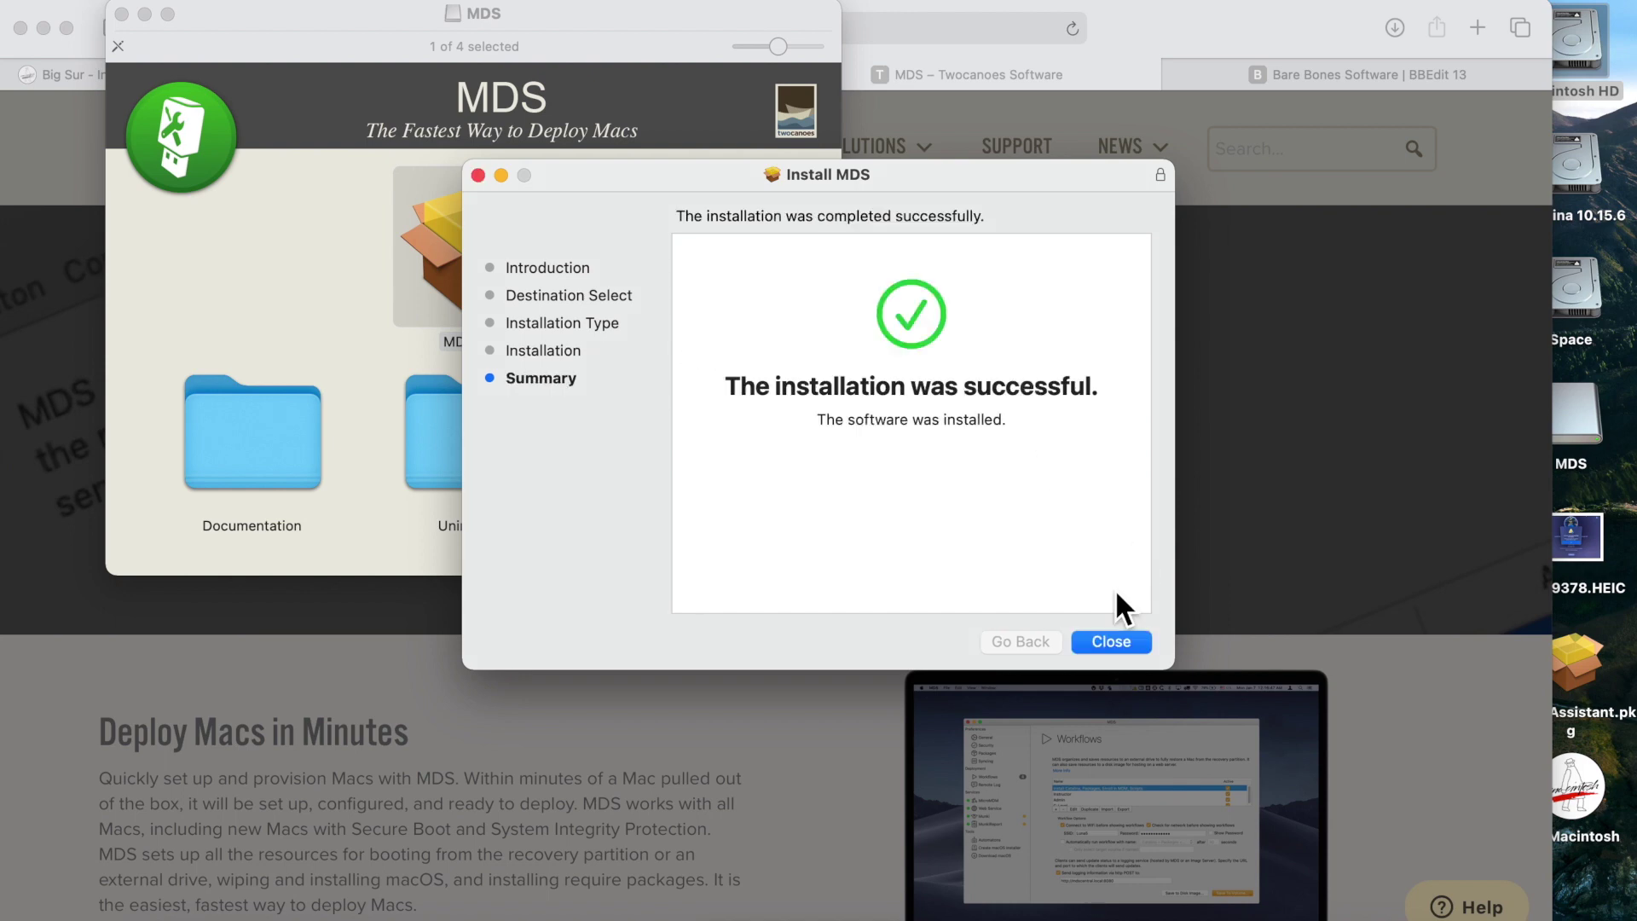
{"action": "left_click", "coordinate": [1109, 639]}
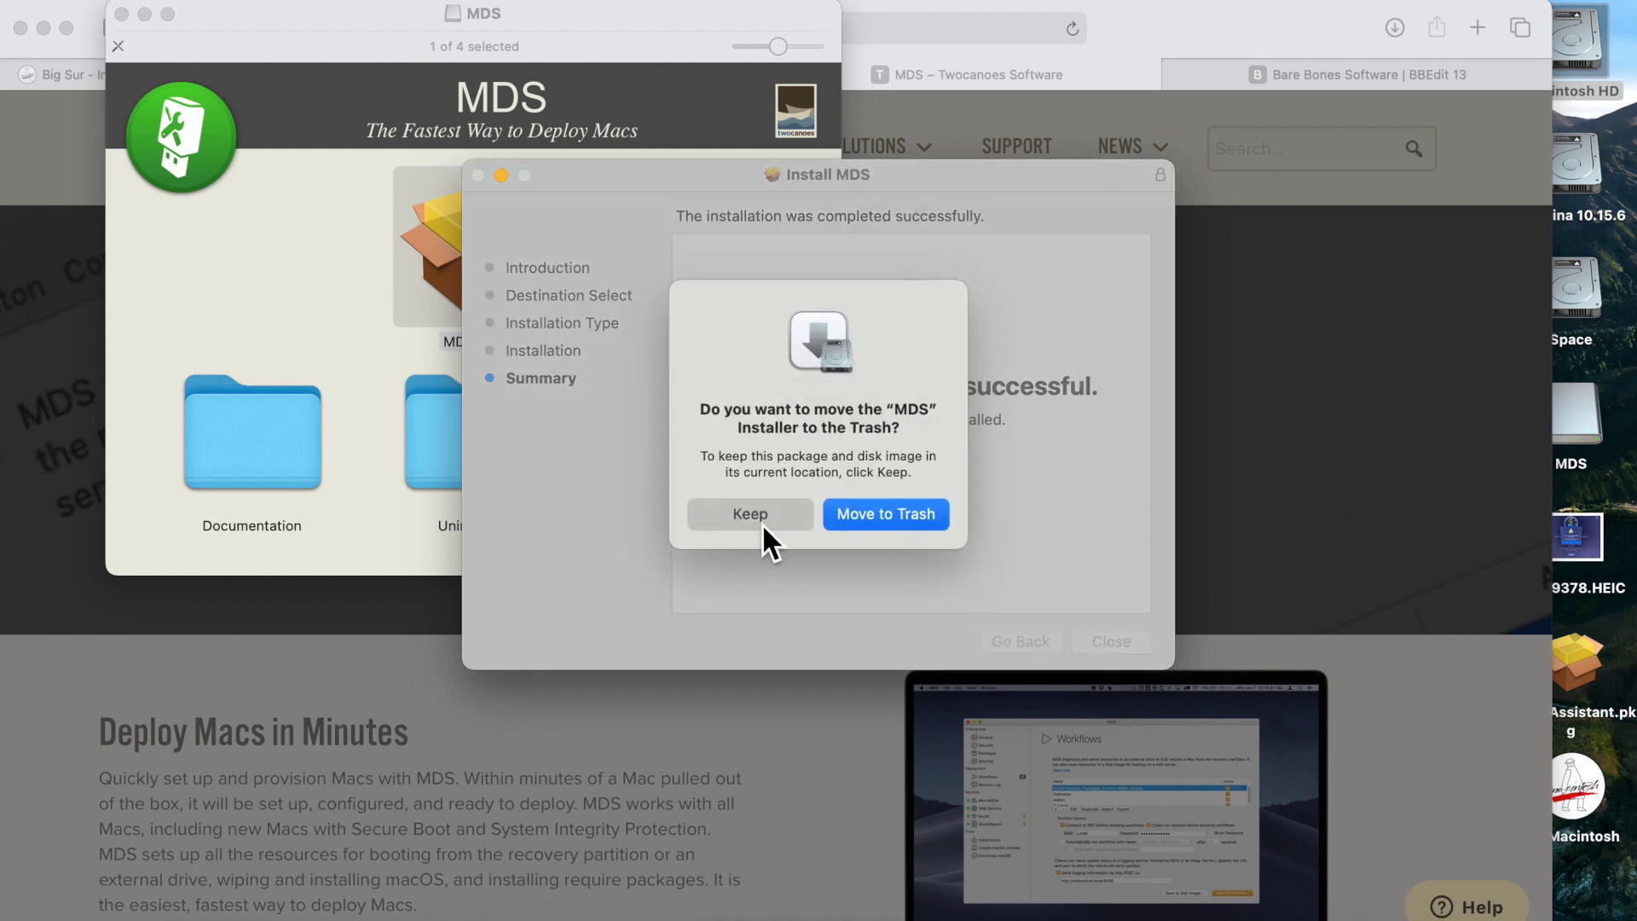
{"action": "left_click", "coordinate": [750, 513]}
Step: Launch MDS from the Applications folder on Macintosh HD, declining automatic update checks and SSL certificate creation
{"action": "double_click", "coordinate": [1591, 51]}
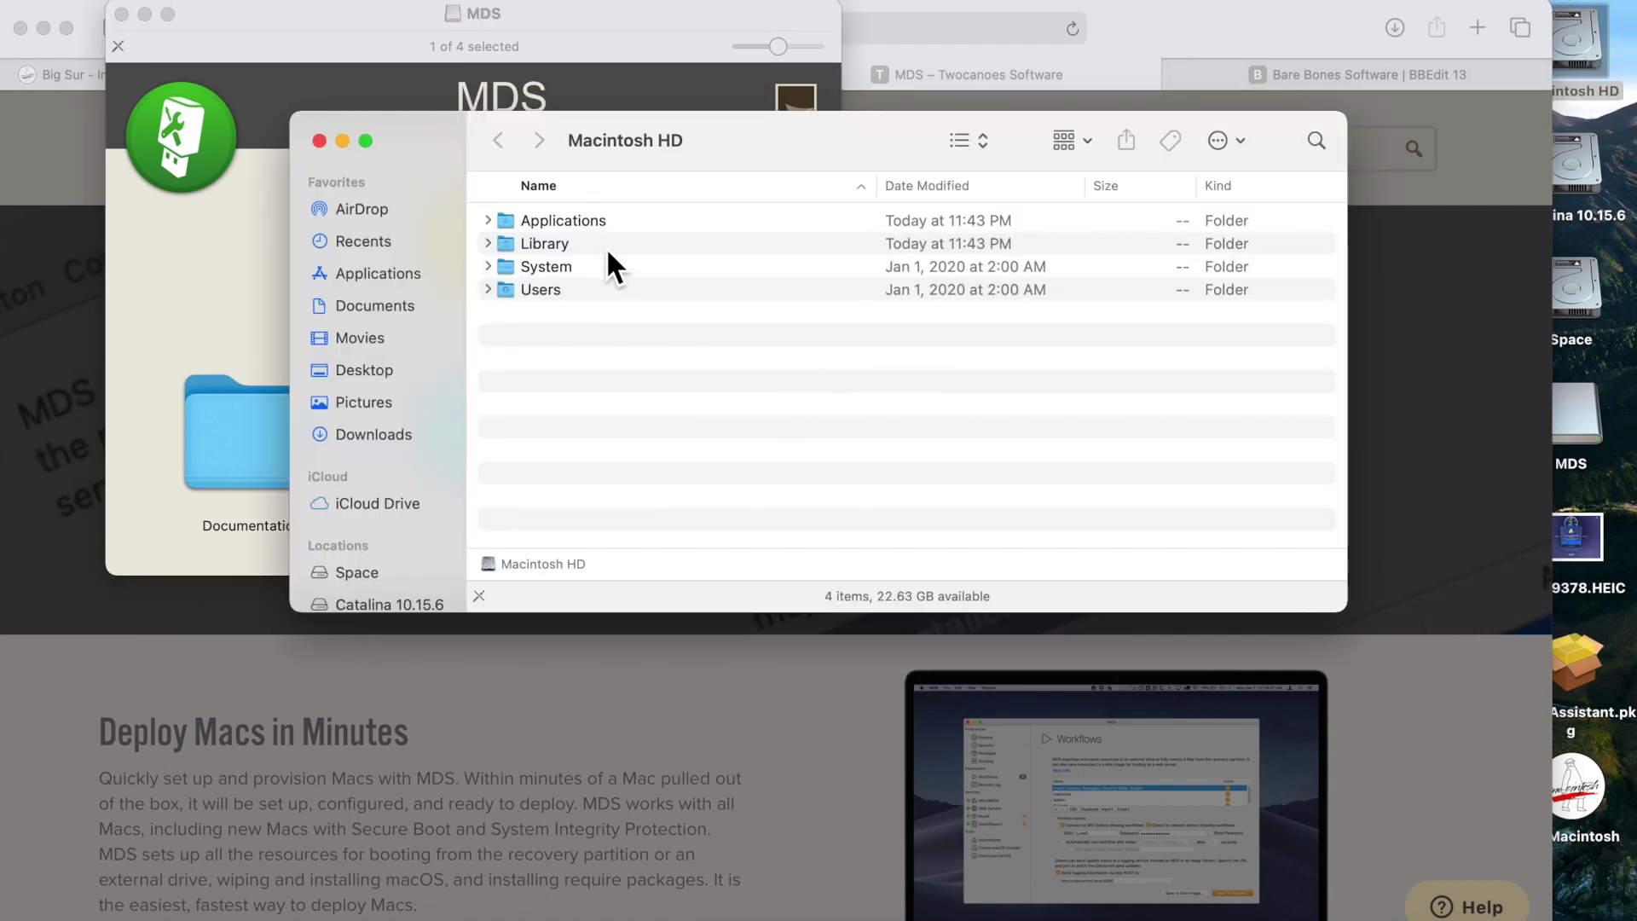
{"action": "double_click", "coordinate": [600, 223]}
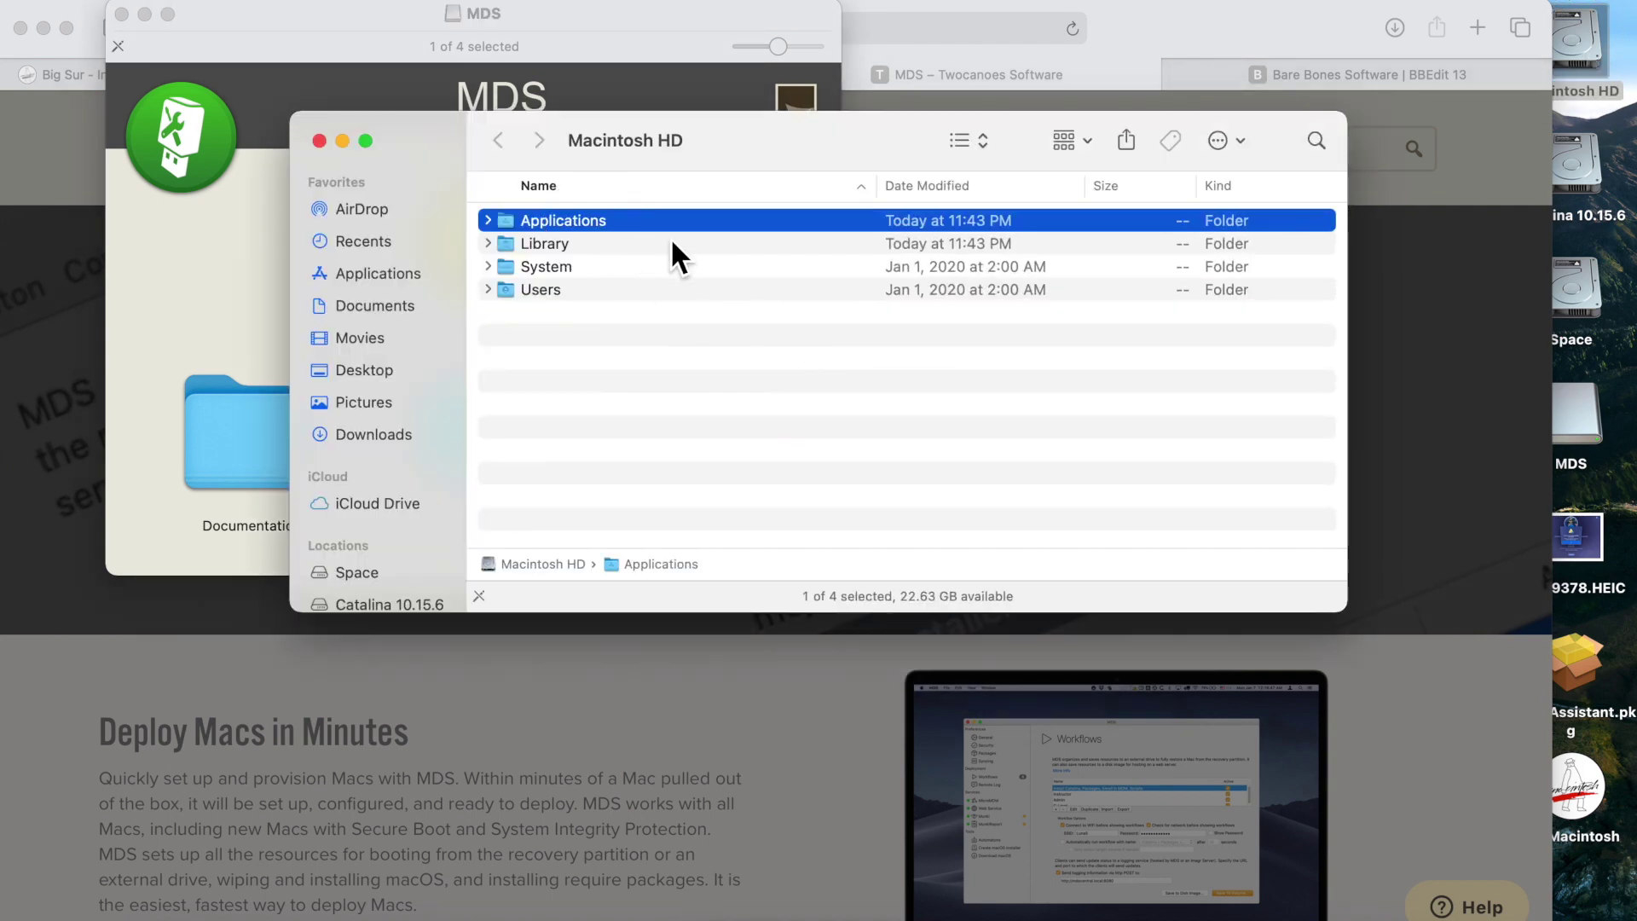
{"action": "key", "text": "m"}
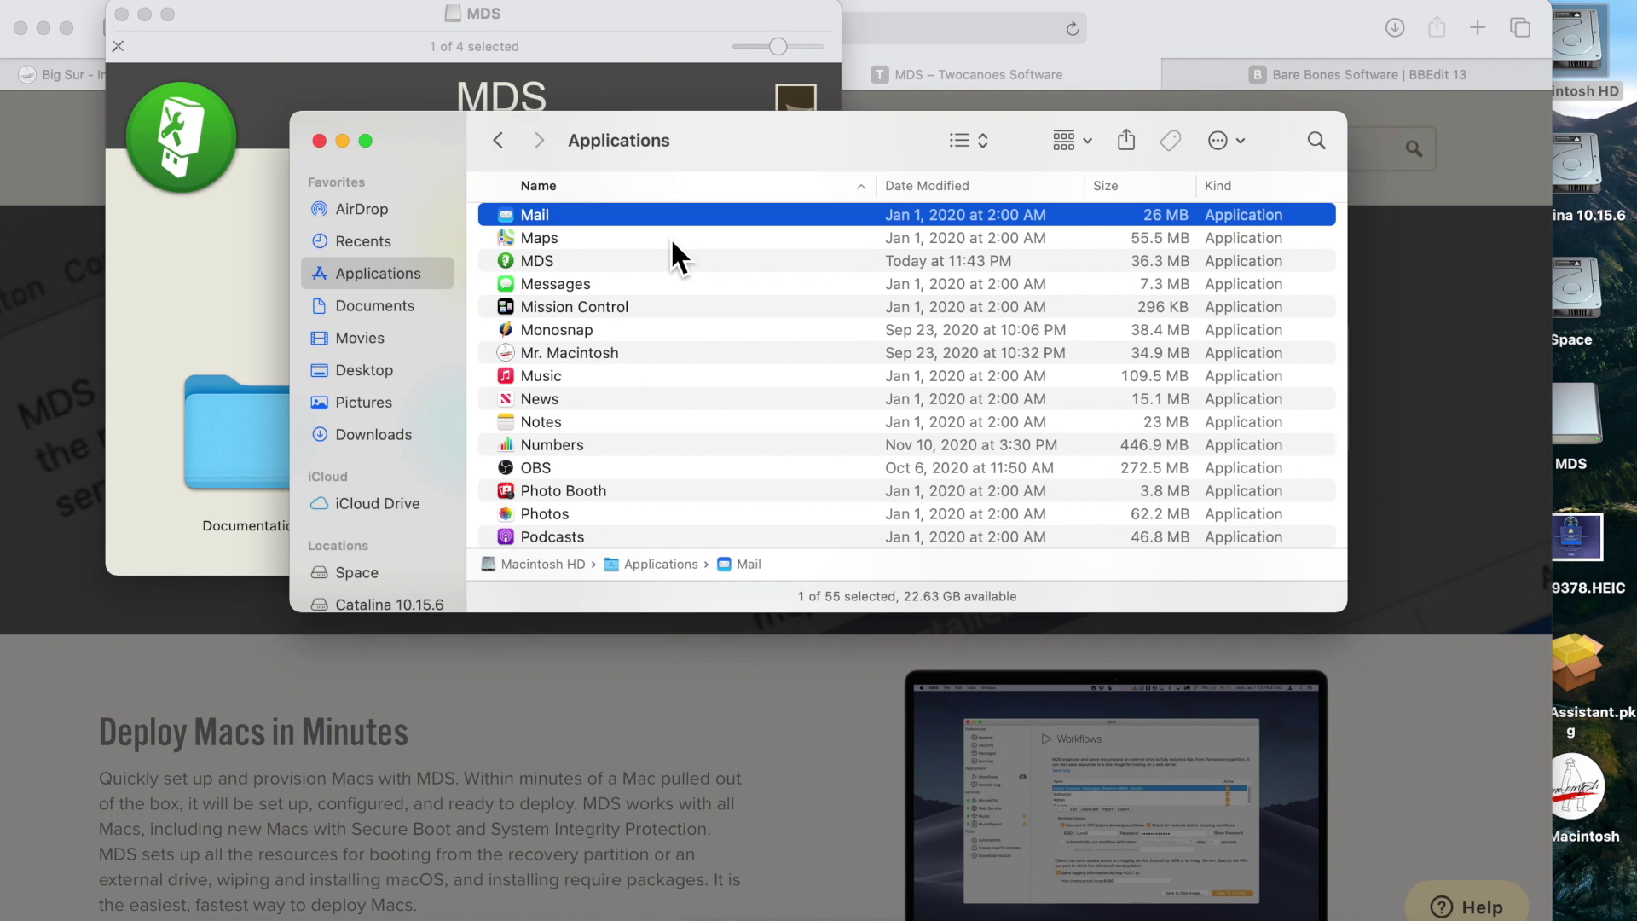
{"action": "key", "text": "Down"}
{"action": "key", "text": "Down"}
{"action": "key", "text": "super+o"}
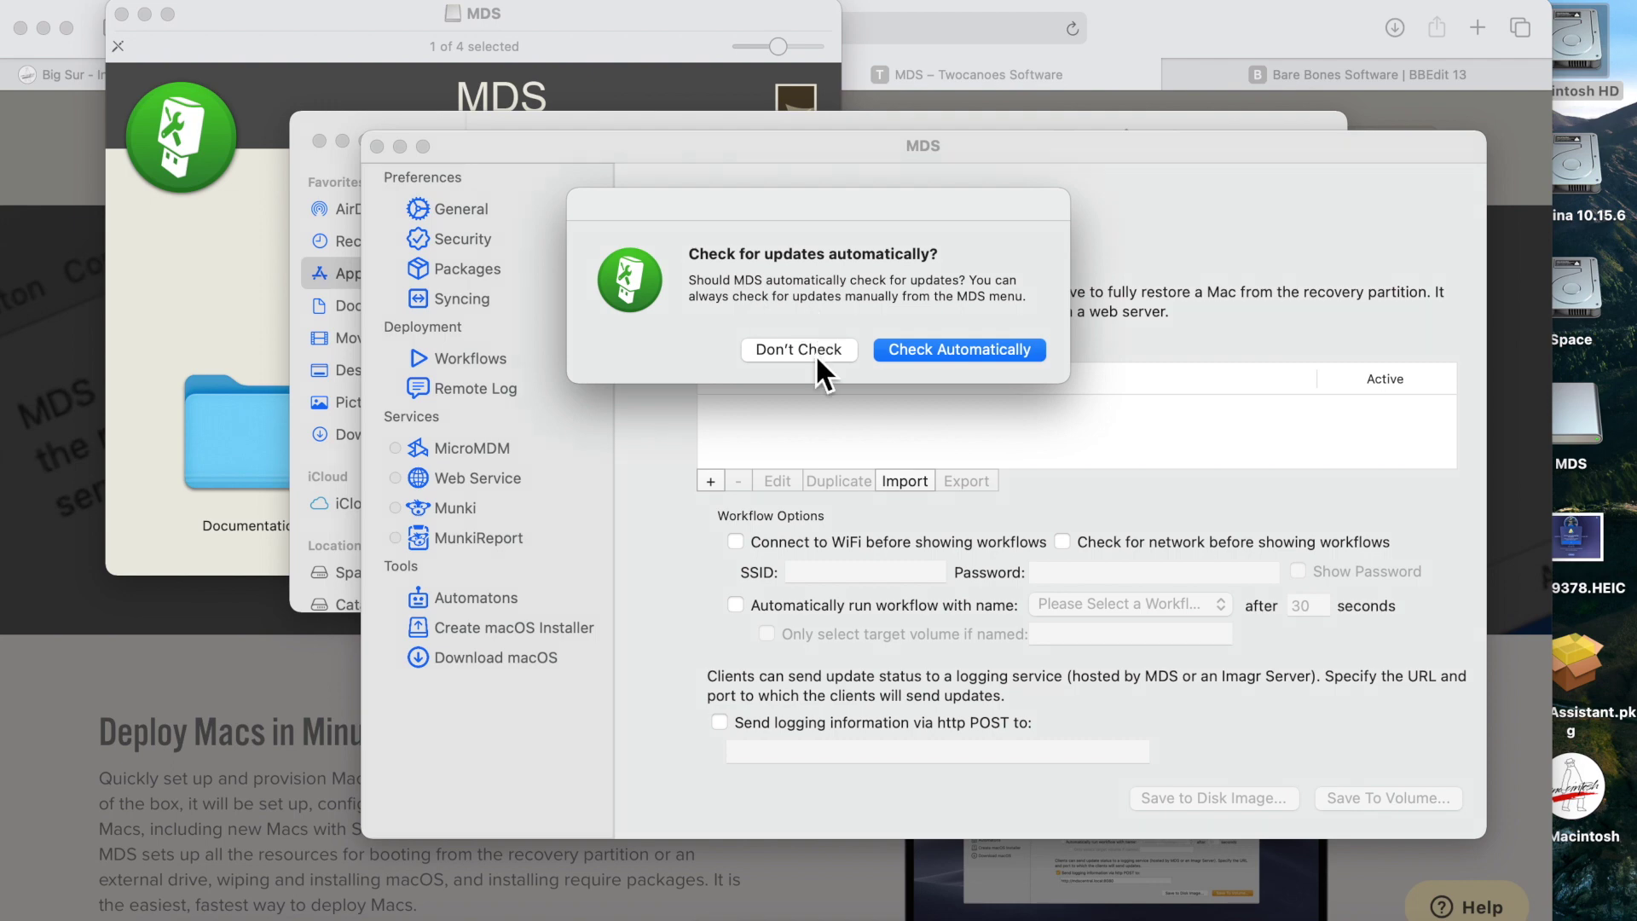
{"action": "left_click", "coordinate": [802, 350]}
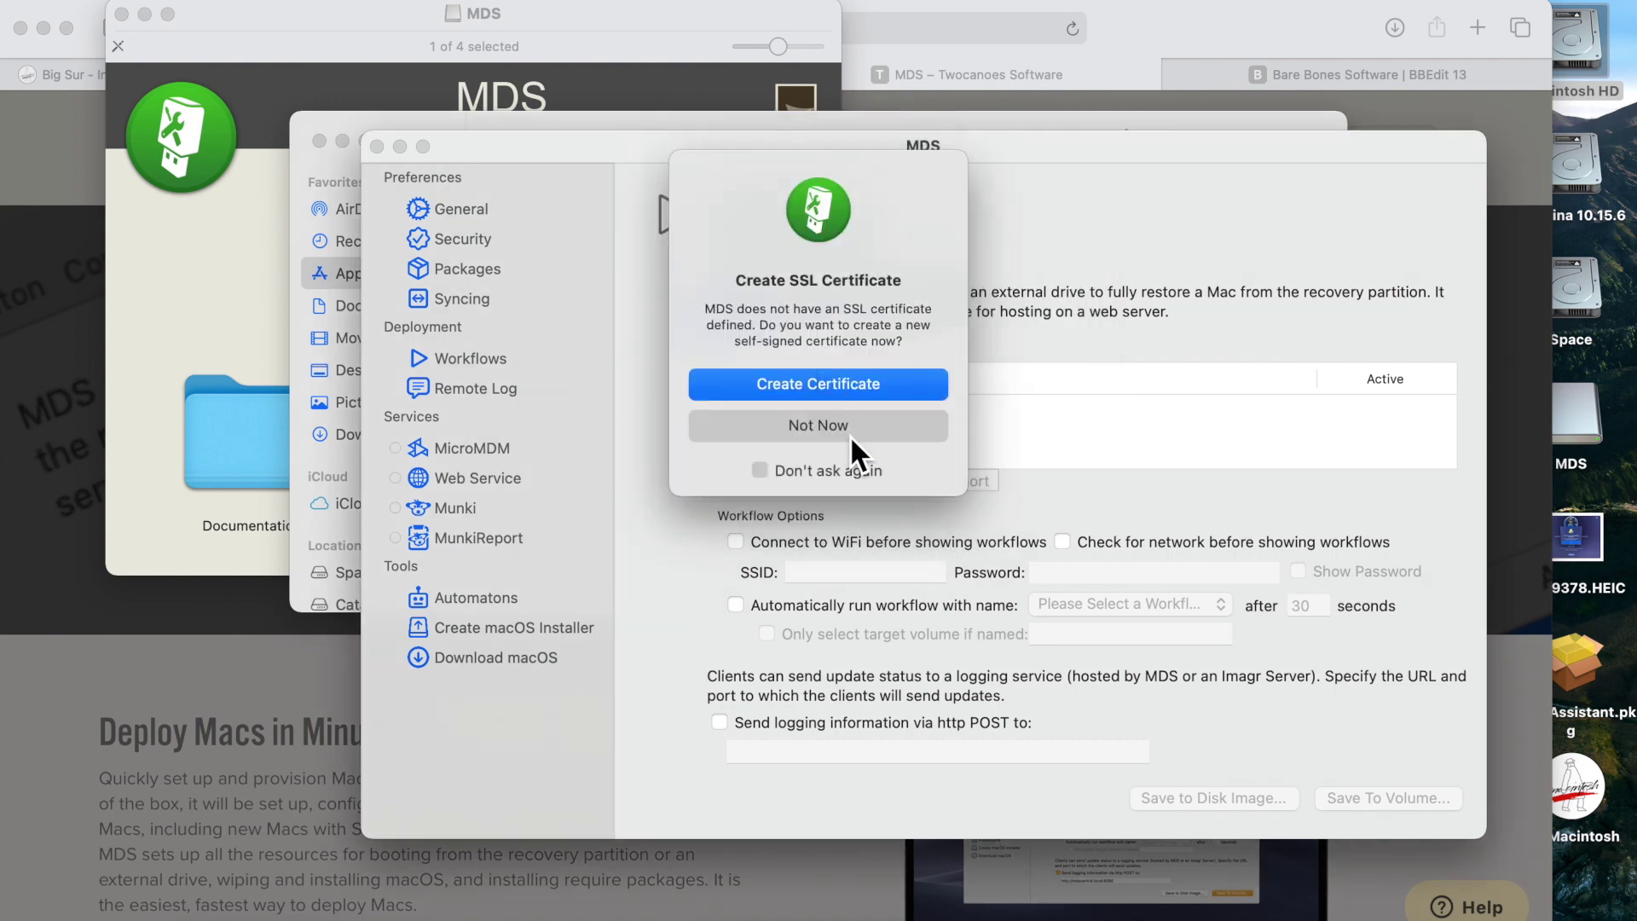
{"action": "left_click", "coordinate": [869, 432]}
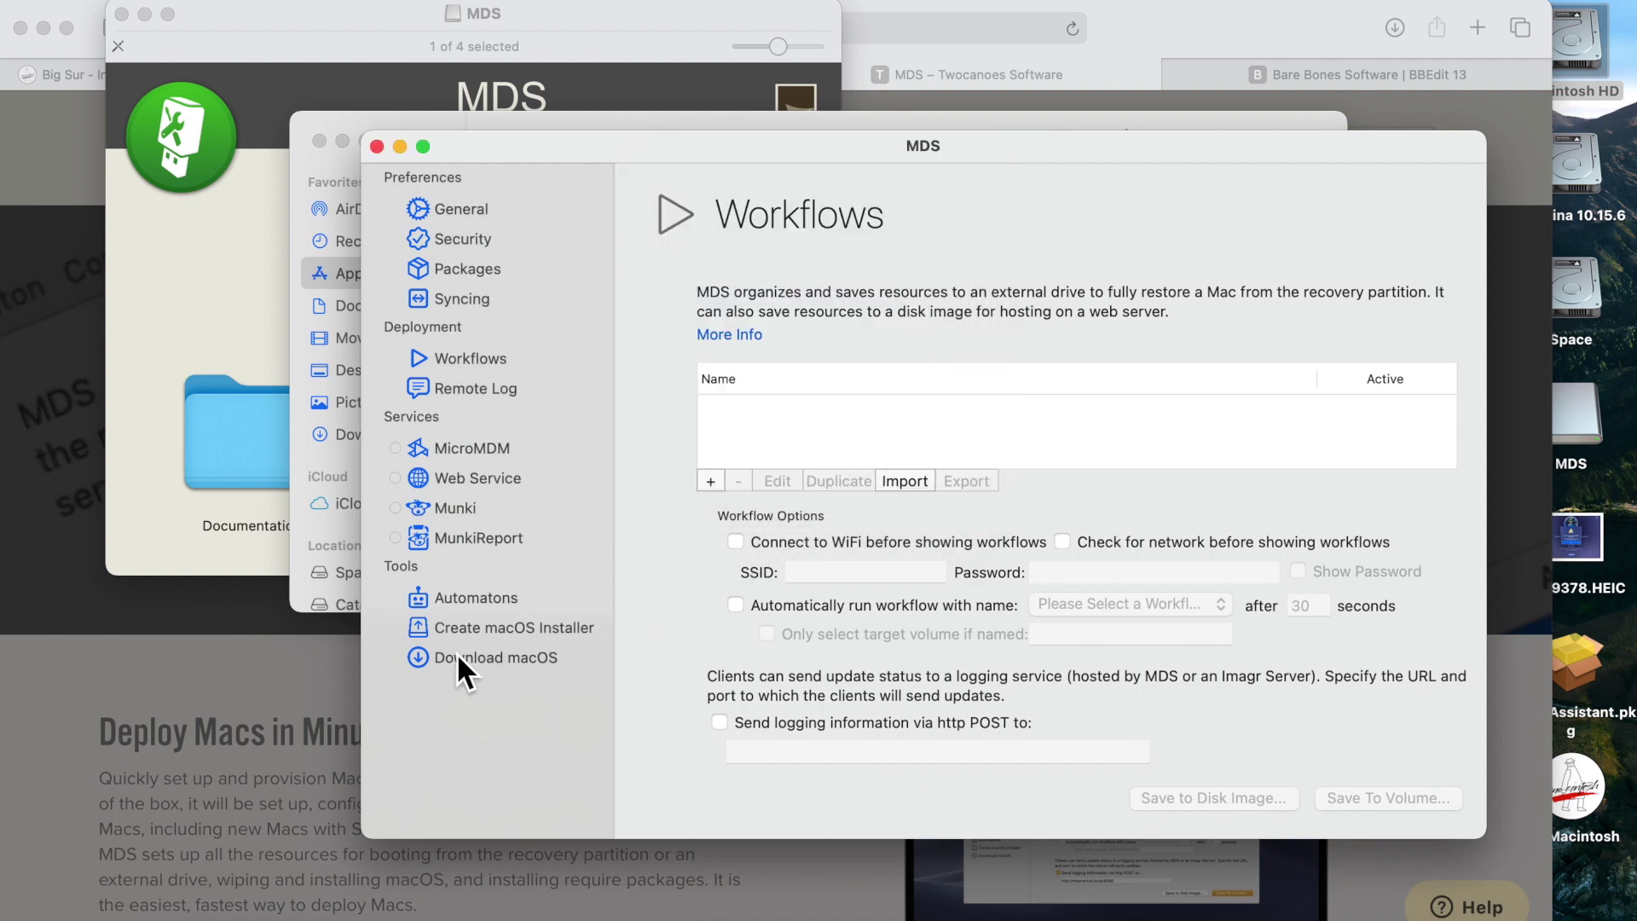
Step: Open the Download macOS tool in MDS and set its catalog to CustomerSeed
{"action": "left_click", "coordinate": [559, 658]}
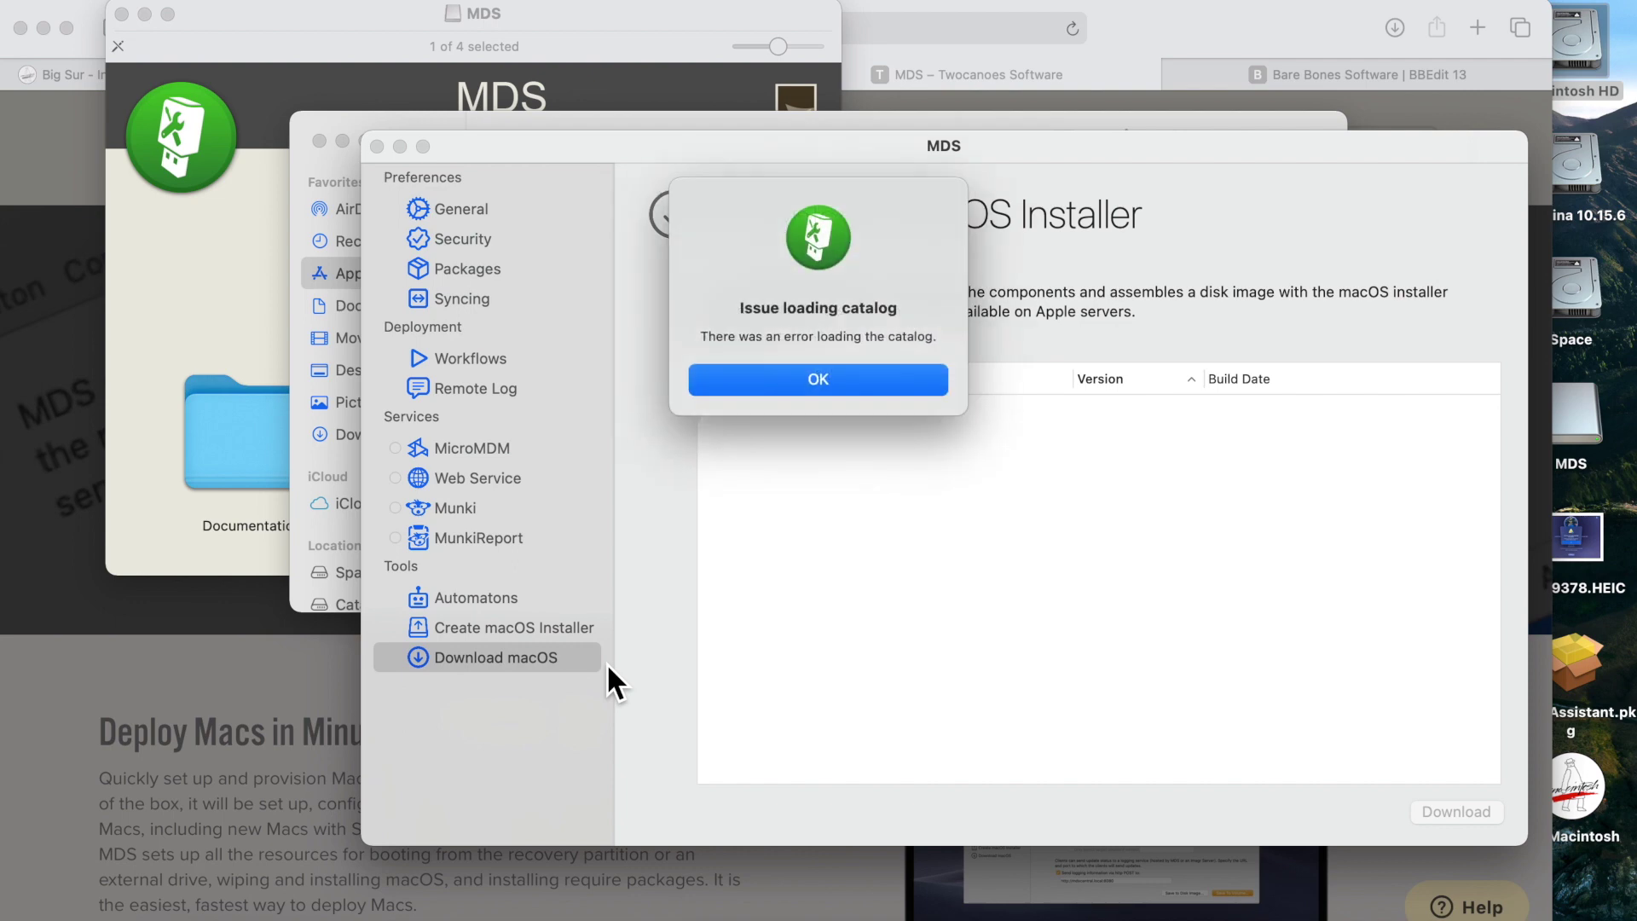
{"action": "left_click", "coordinate": [891, 391]}
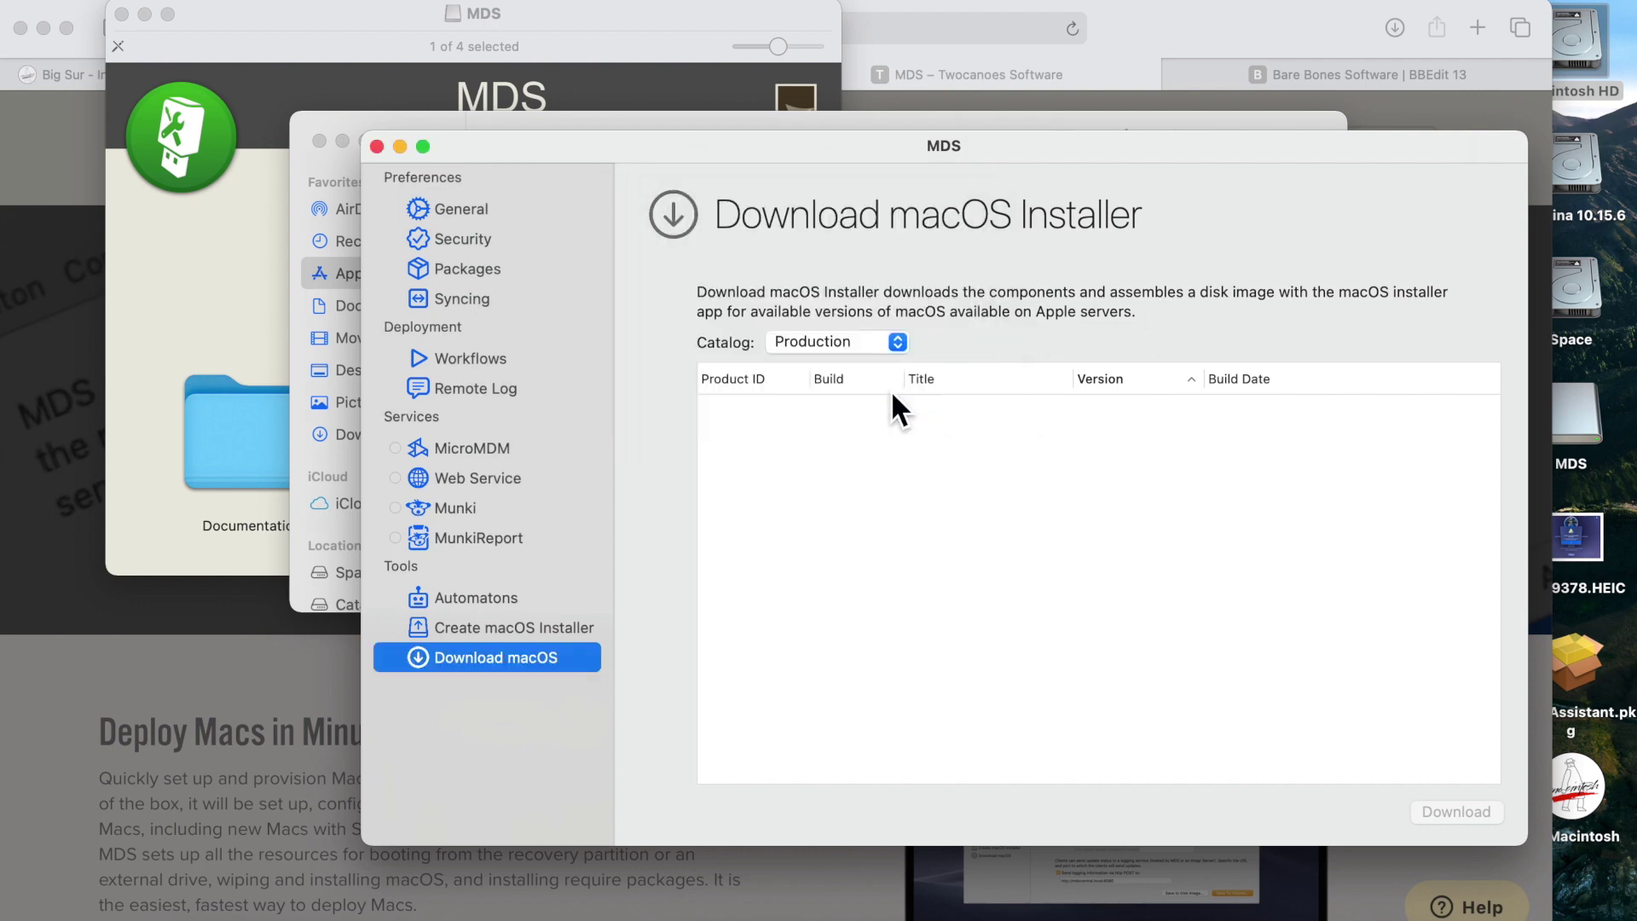
{"action": "left_click", "coordinate": [897, 351]}
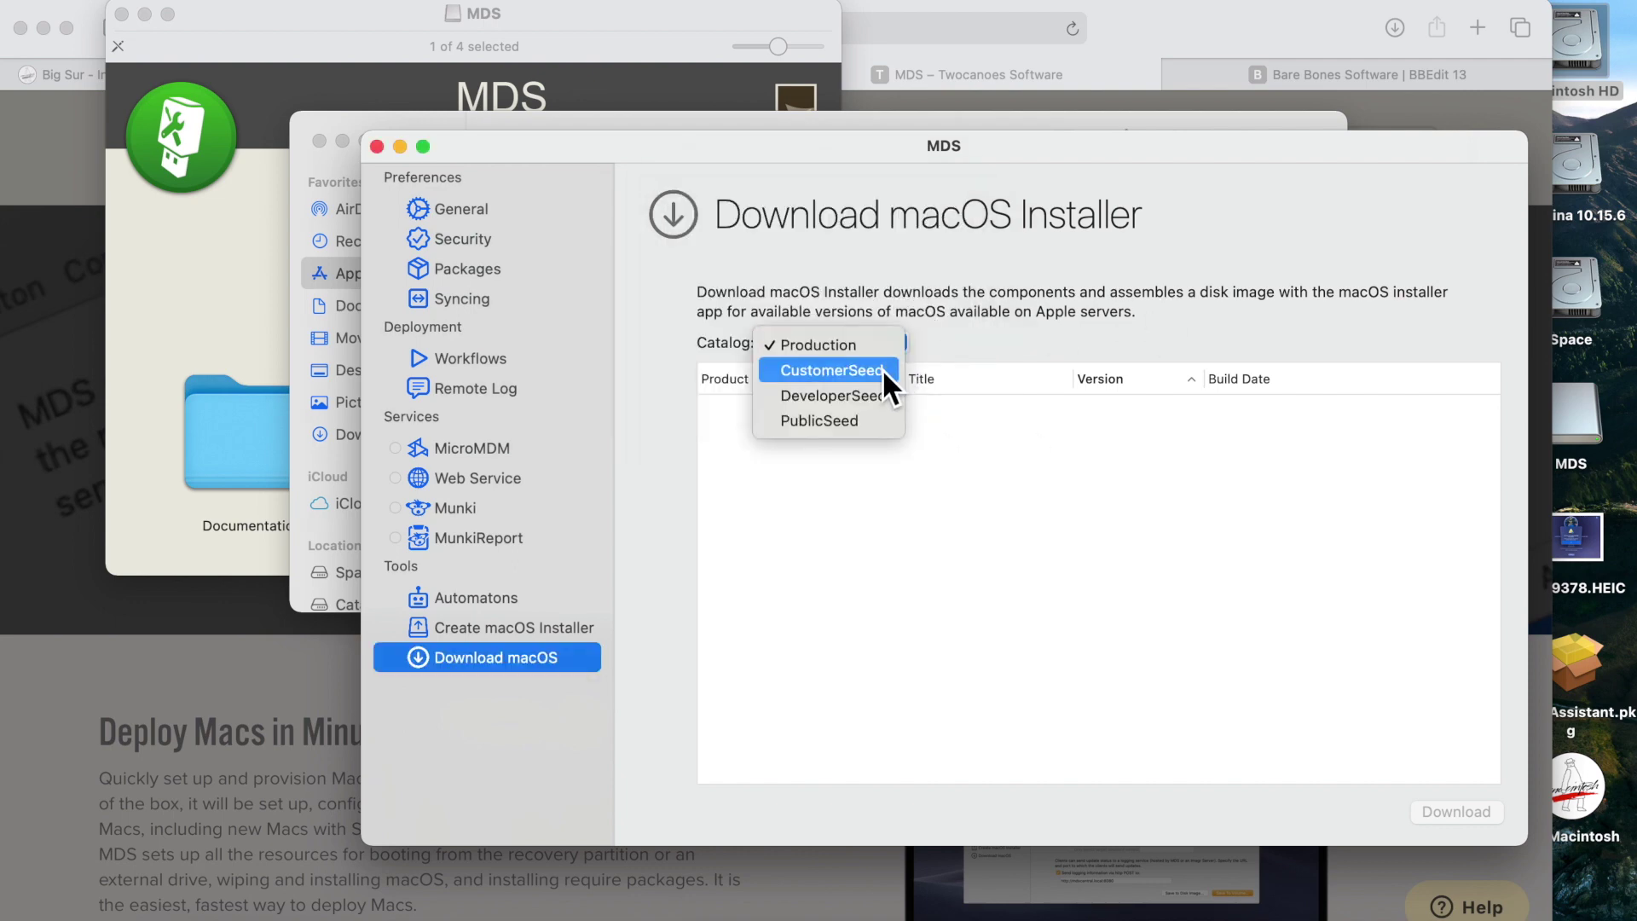
{"action": "left_click", "coordinate": [867, 371]}
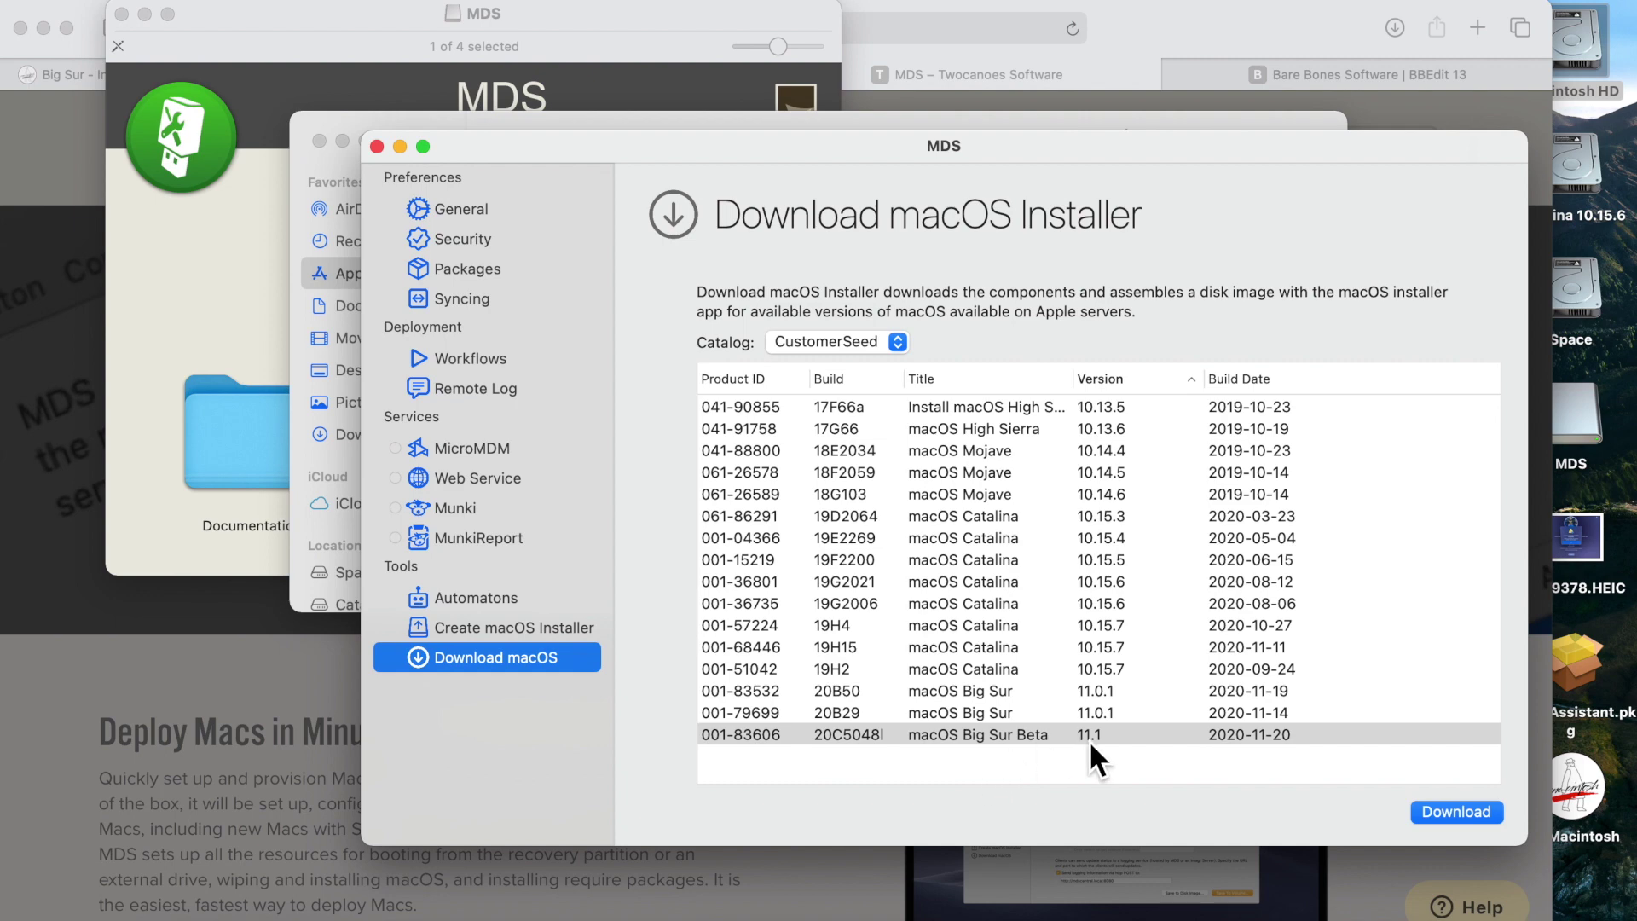
Step: Start downloading macOS Big Sur 11.0.1 build 20B50 to the Downloads folder, entering the account password to install the helper tool
{"action": "left_click", "coordinate": [1147, 719]}
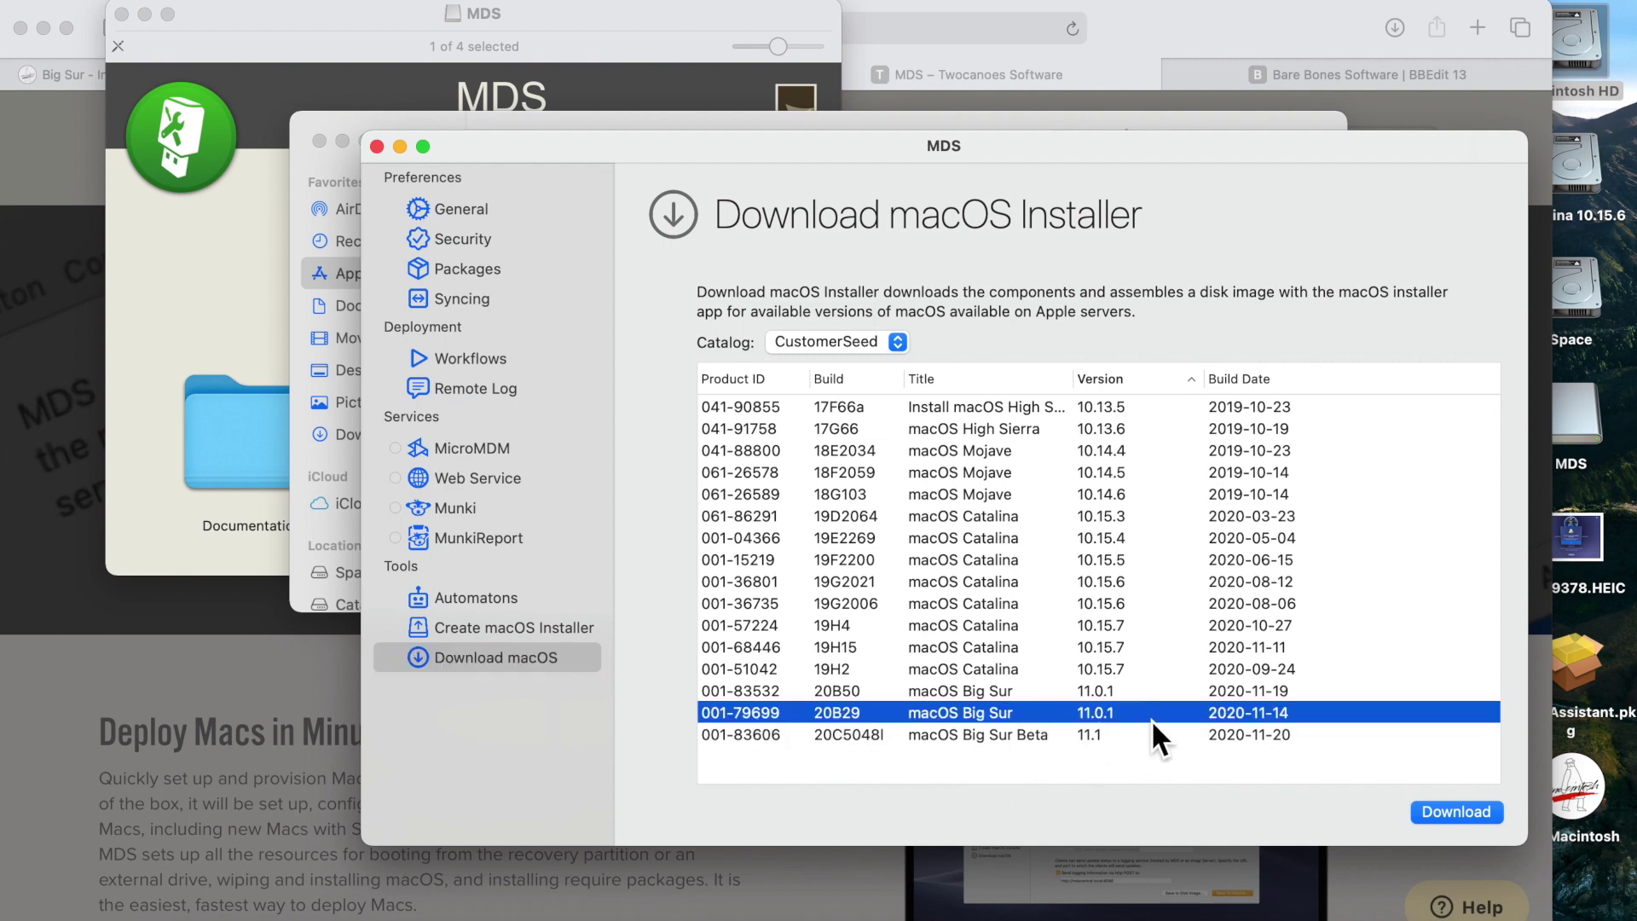
{"action": "left_click", "coordinate": [999, 696]}
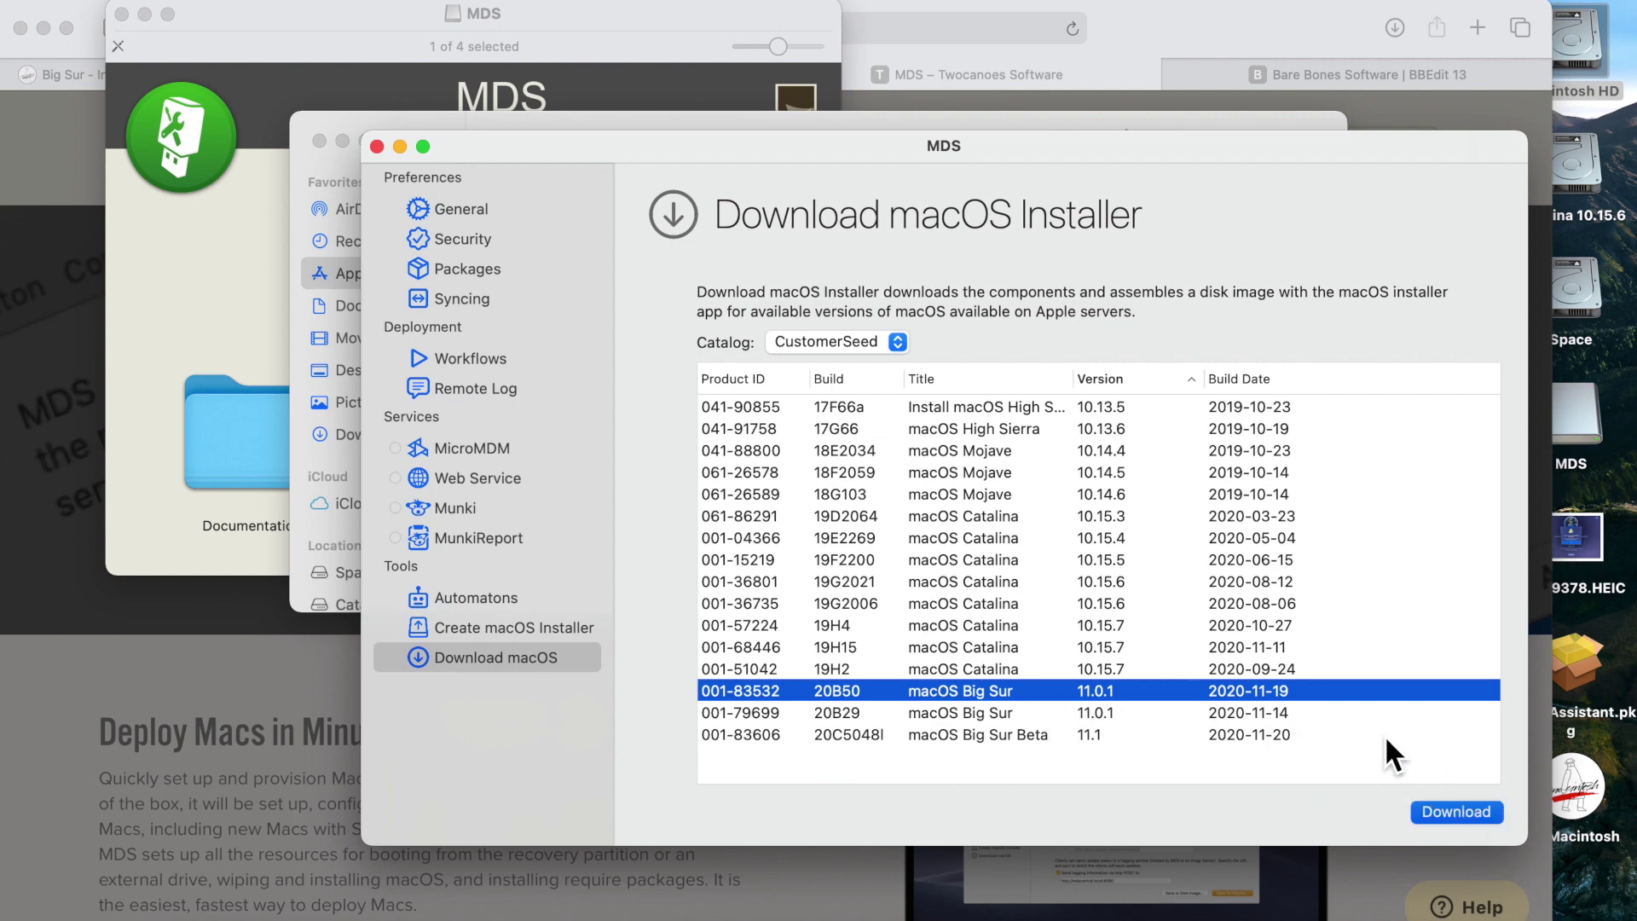
{"action": "key", "text": "Return"}
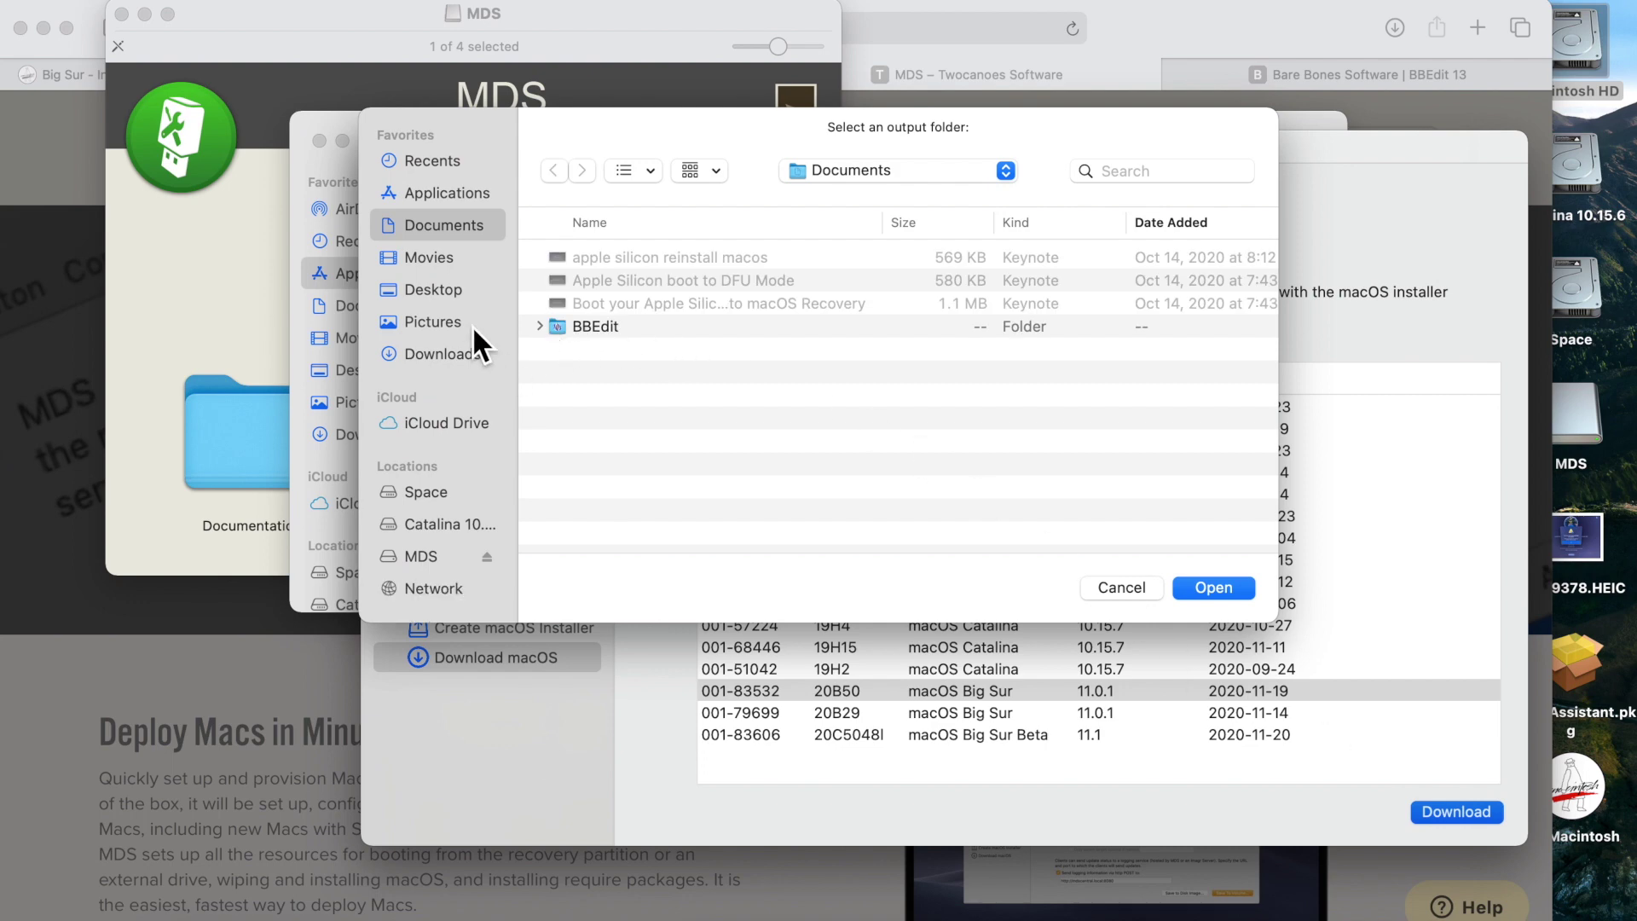
{"action": "left_click", "coordinate": [468, 360]}
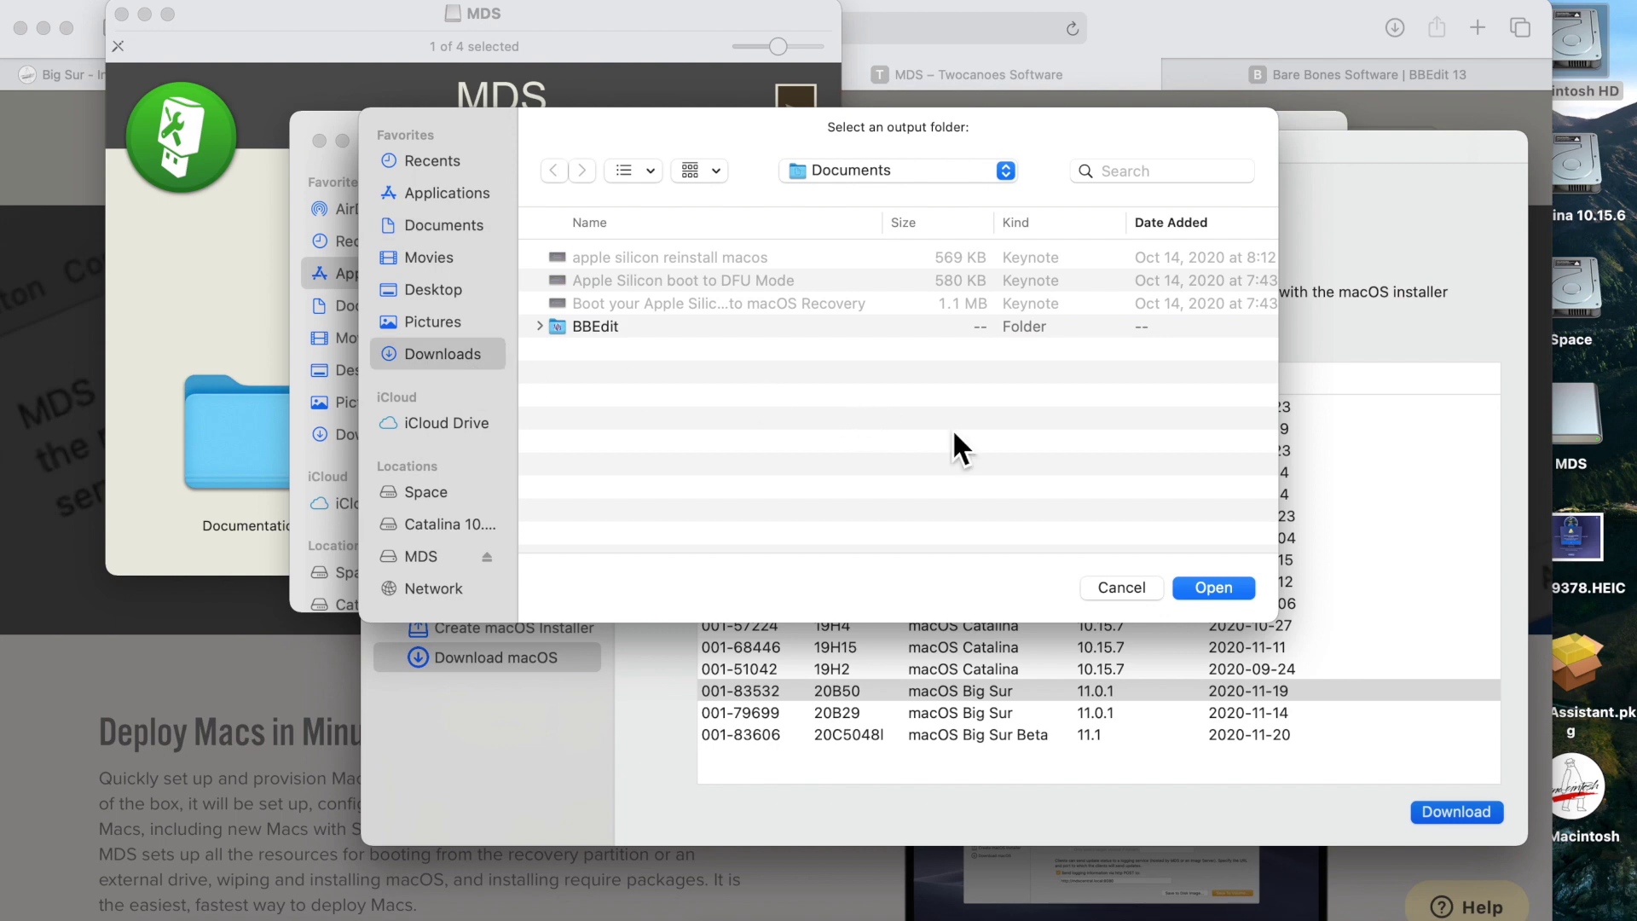
{"action": "left_click", "coordinate": [1221, 590]}
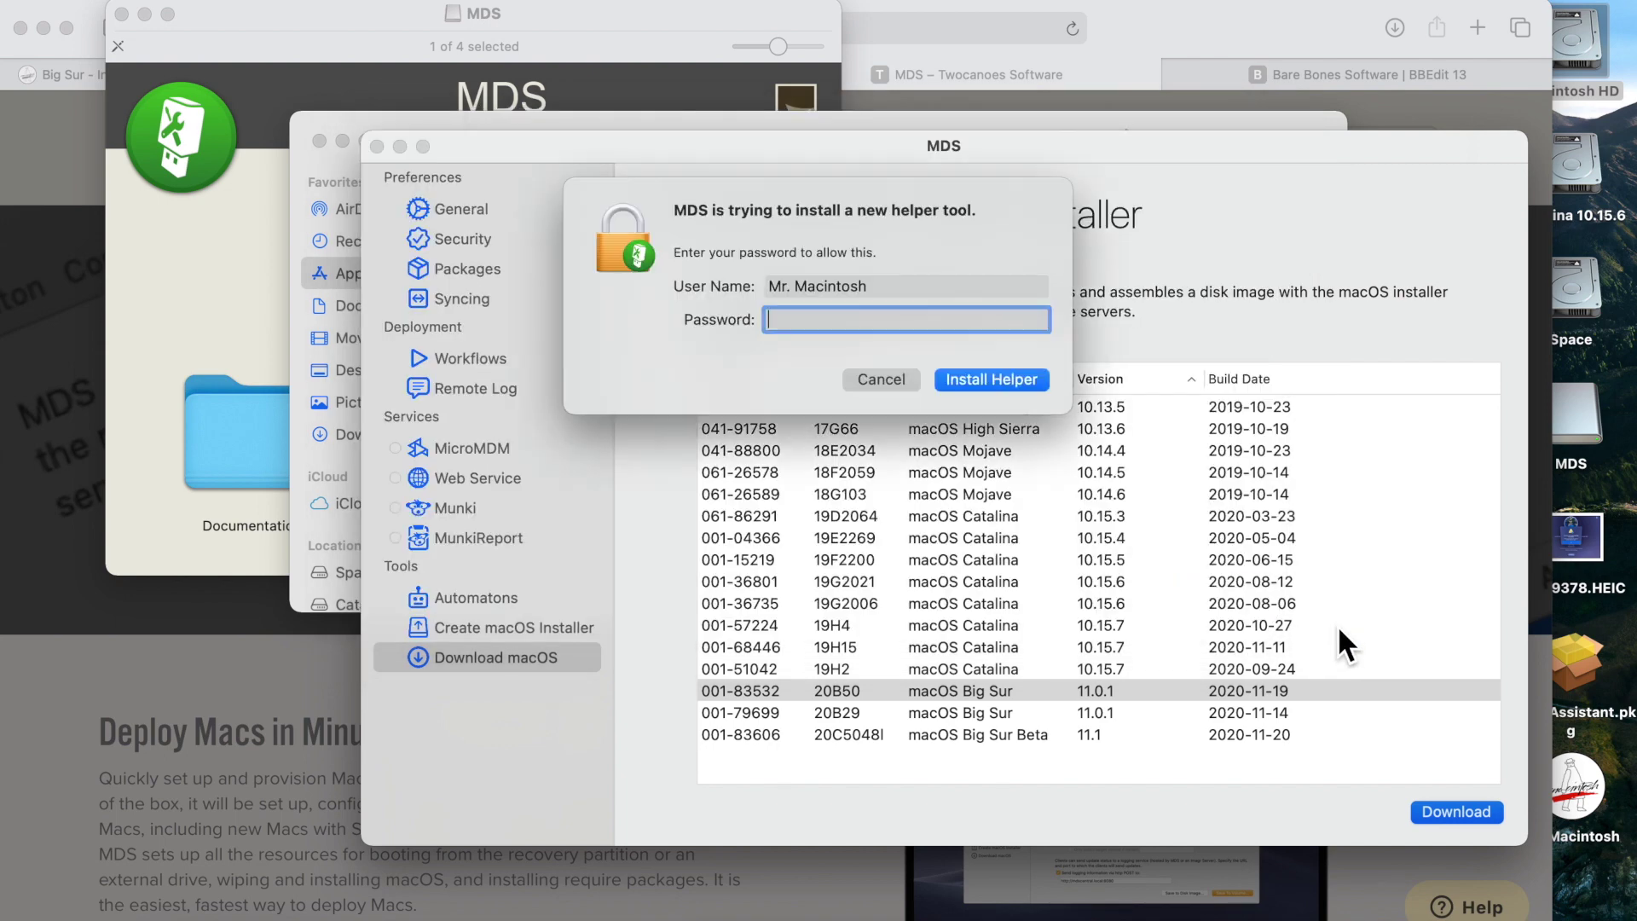
{"action": "type", "text": "••••••••"}
{"action": "key", "text": "Return"}
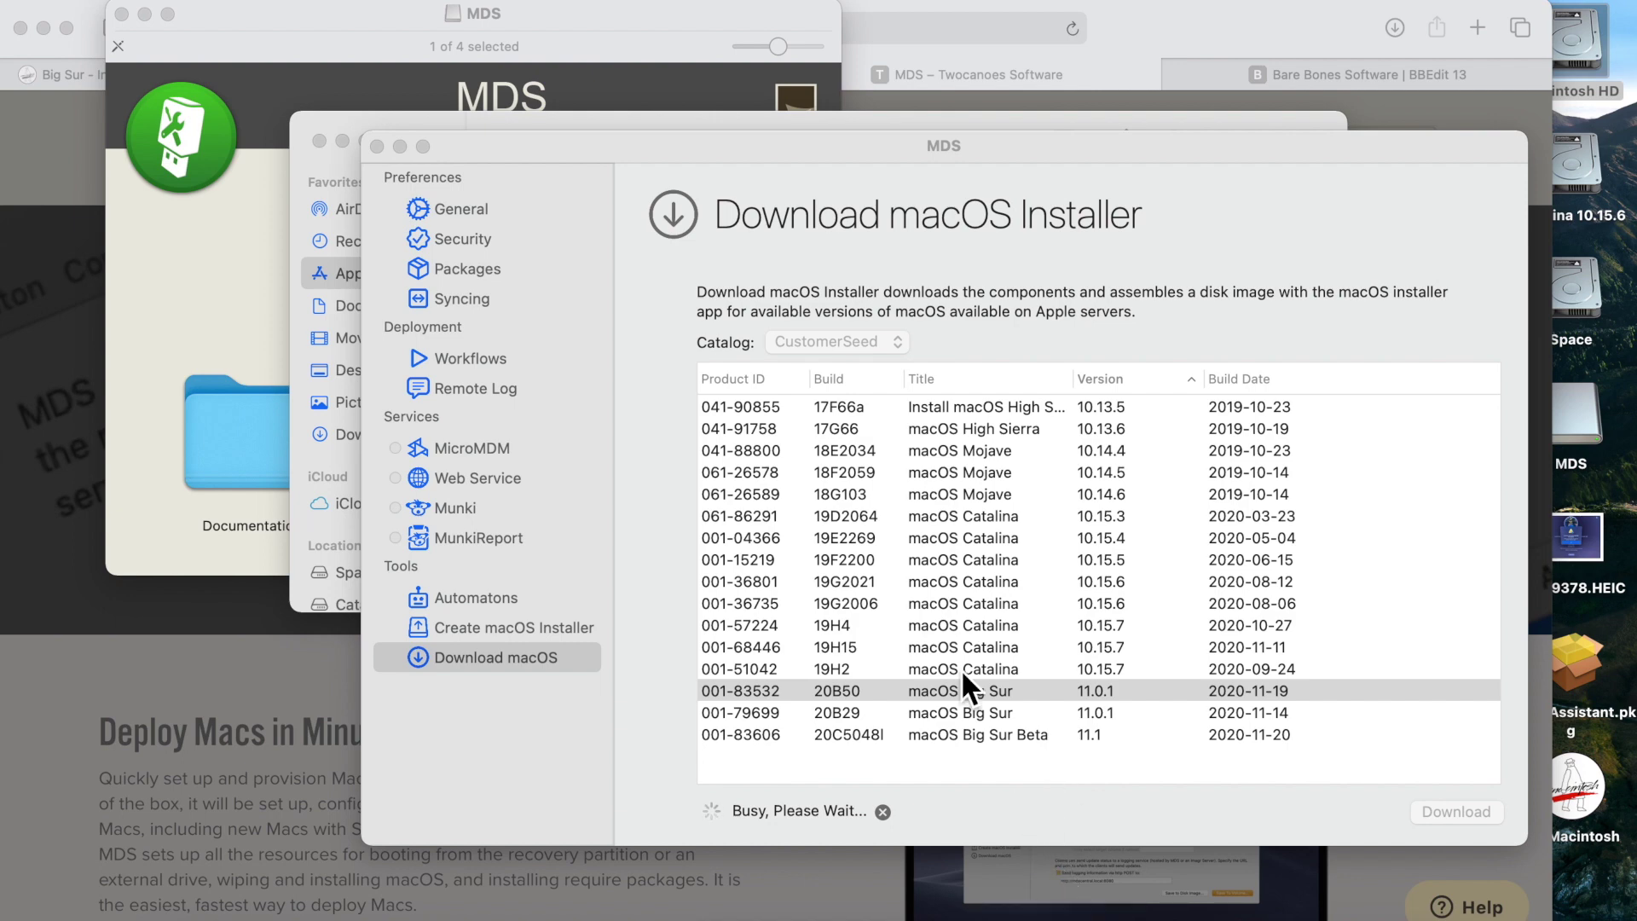
Step: Open Activity Monitor and examine the network activity of the running macOS download
{"action": "key", "text": "super+space"}
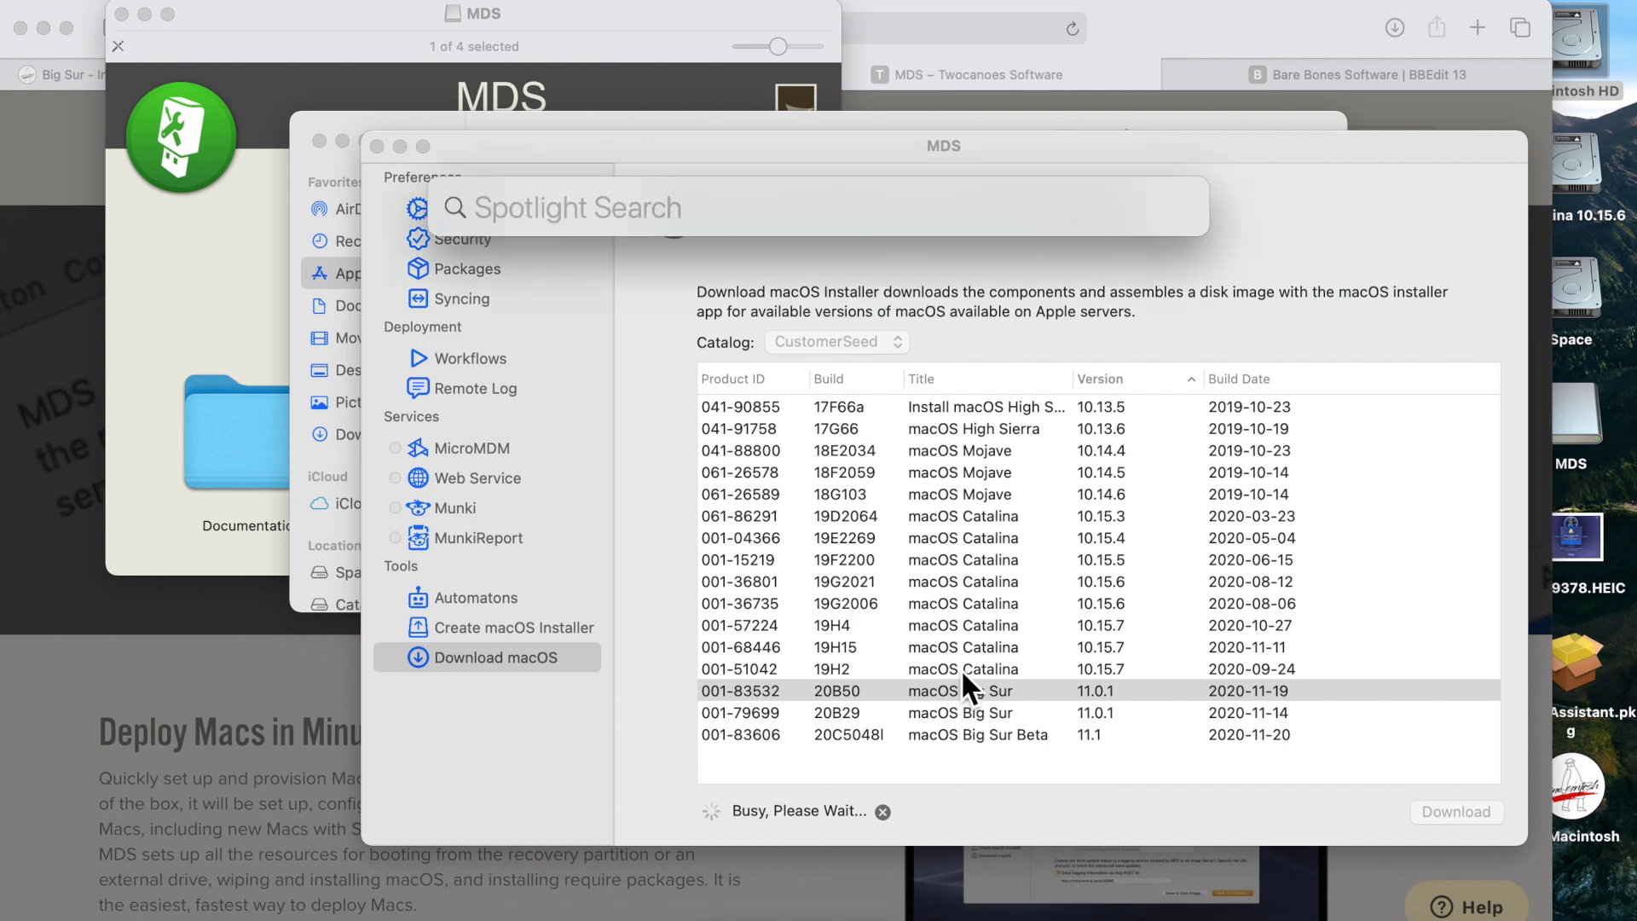
{"action": "type", "text": "a"}
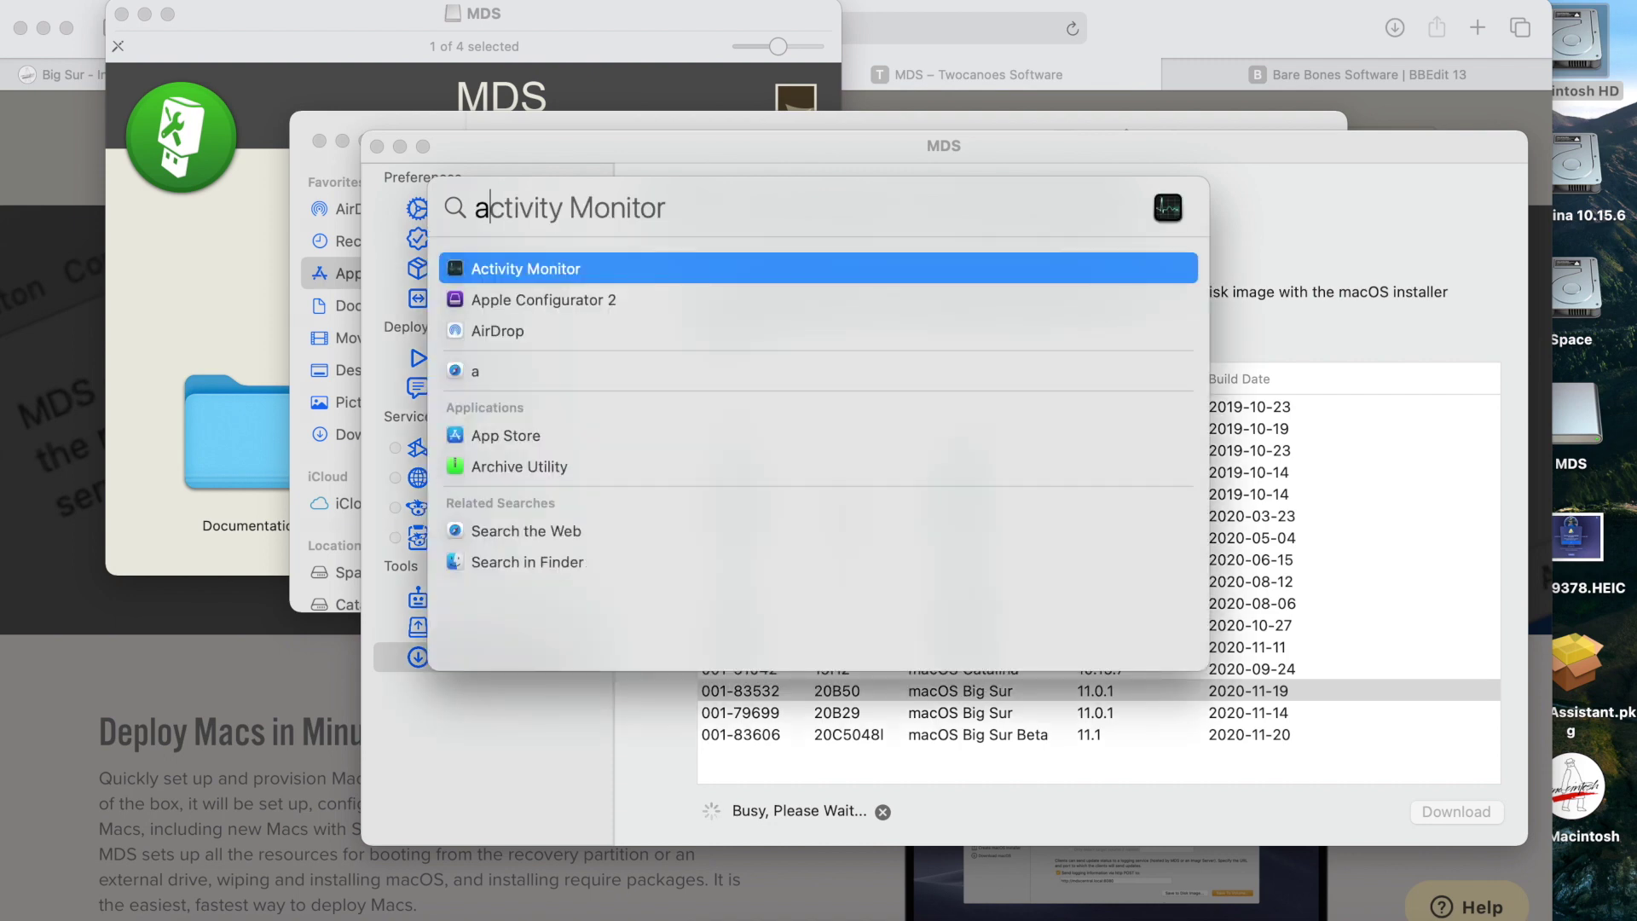
{"action": "key", "text": "Return"}
{"action": "left_click", "coordinate": [754, 275]}
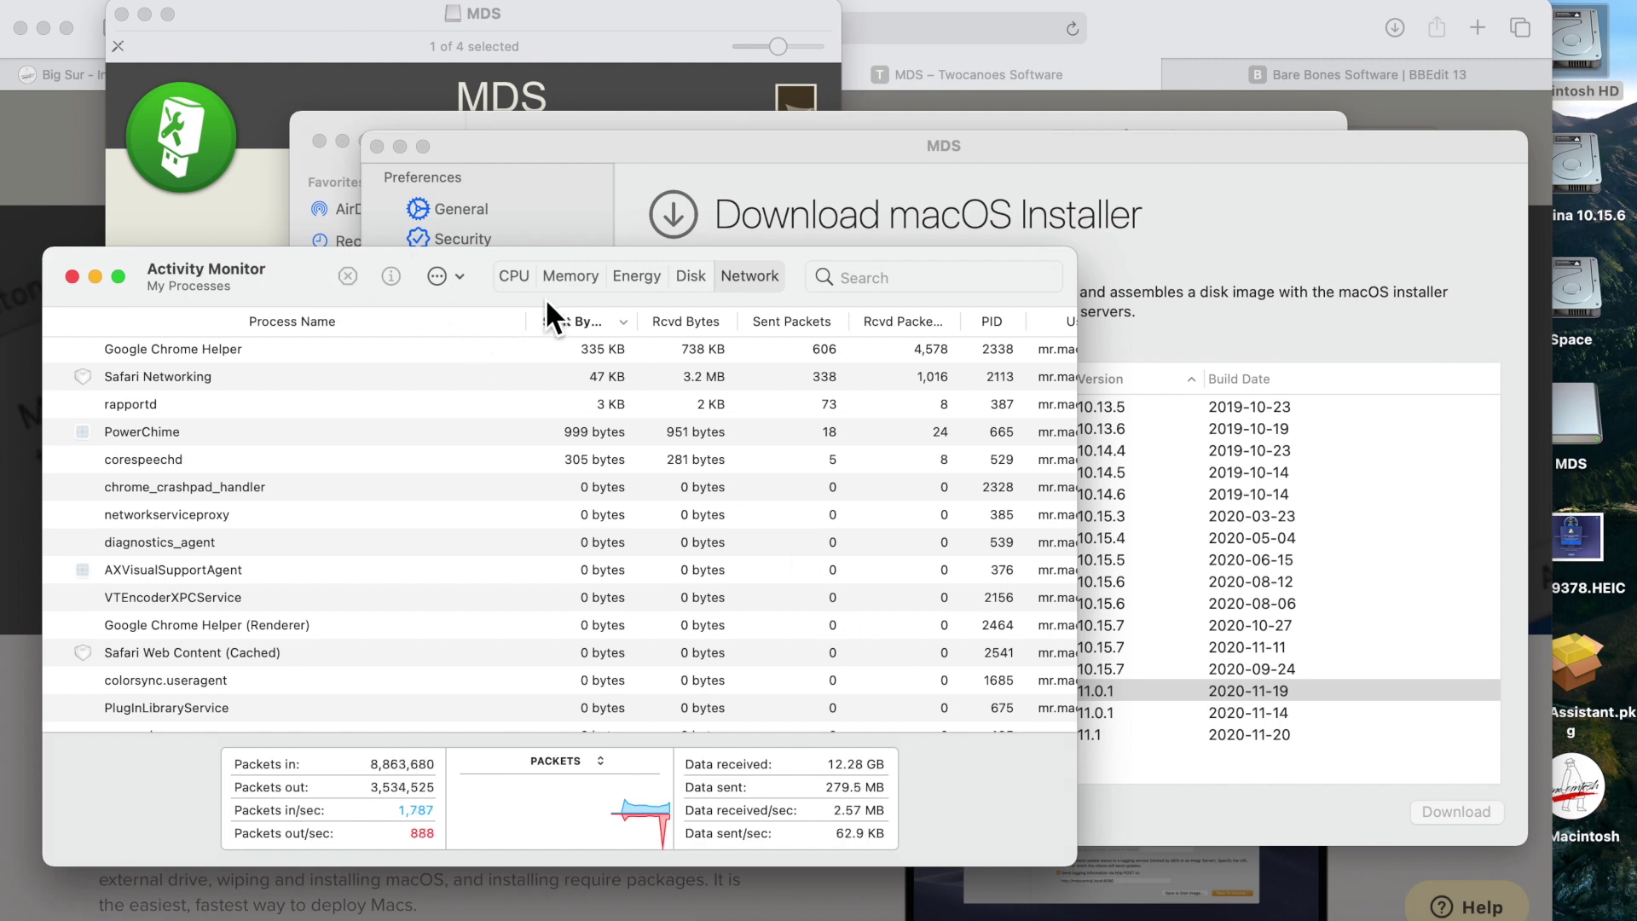
Step: Return to MDS and quit it, acknowledging the download-in-progress notice
{"action": "left_click", "coordinate": [1118, 241]}
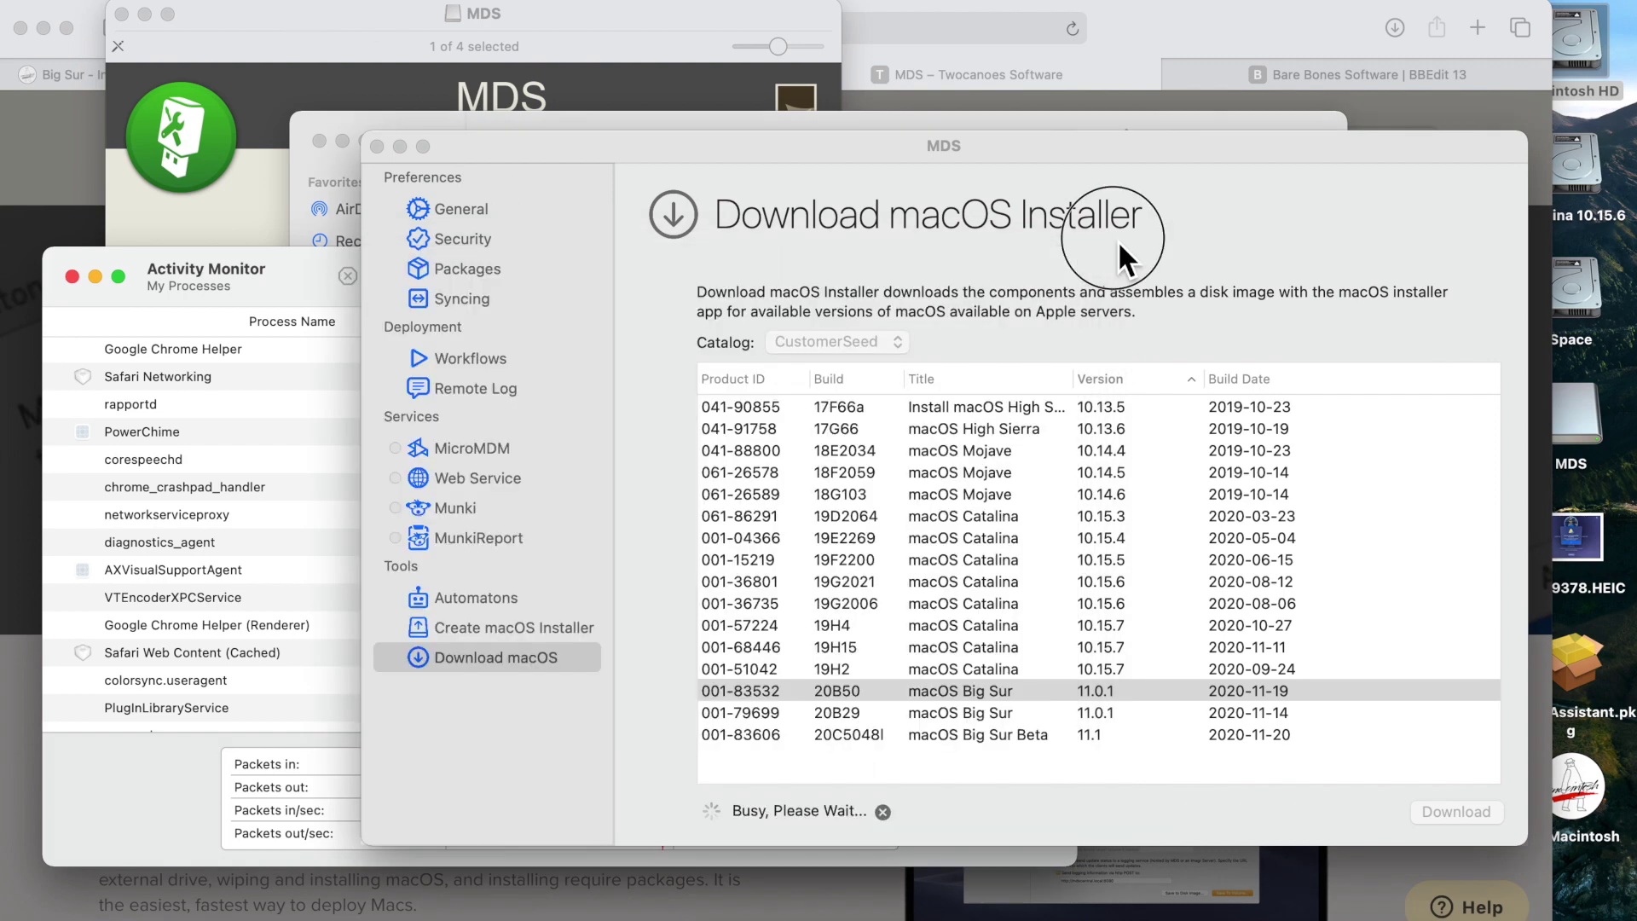
{"action": "left_click", "coordinate": [96, 4]}
{"action": "left_click", "coordinate": [120, 223]}
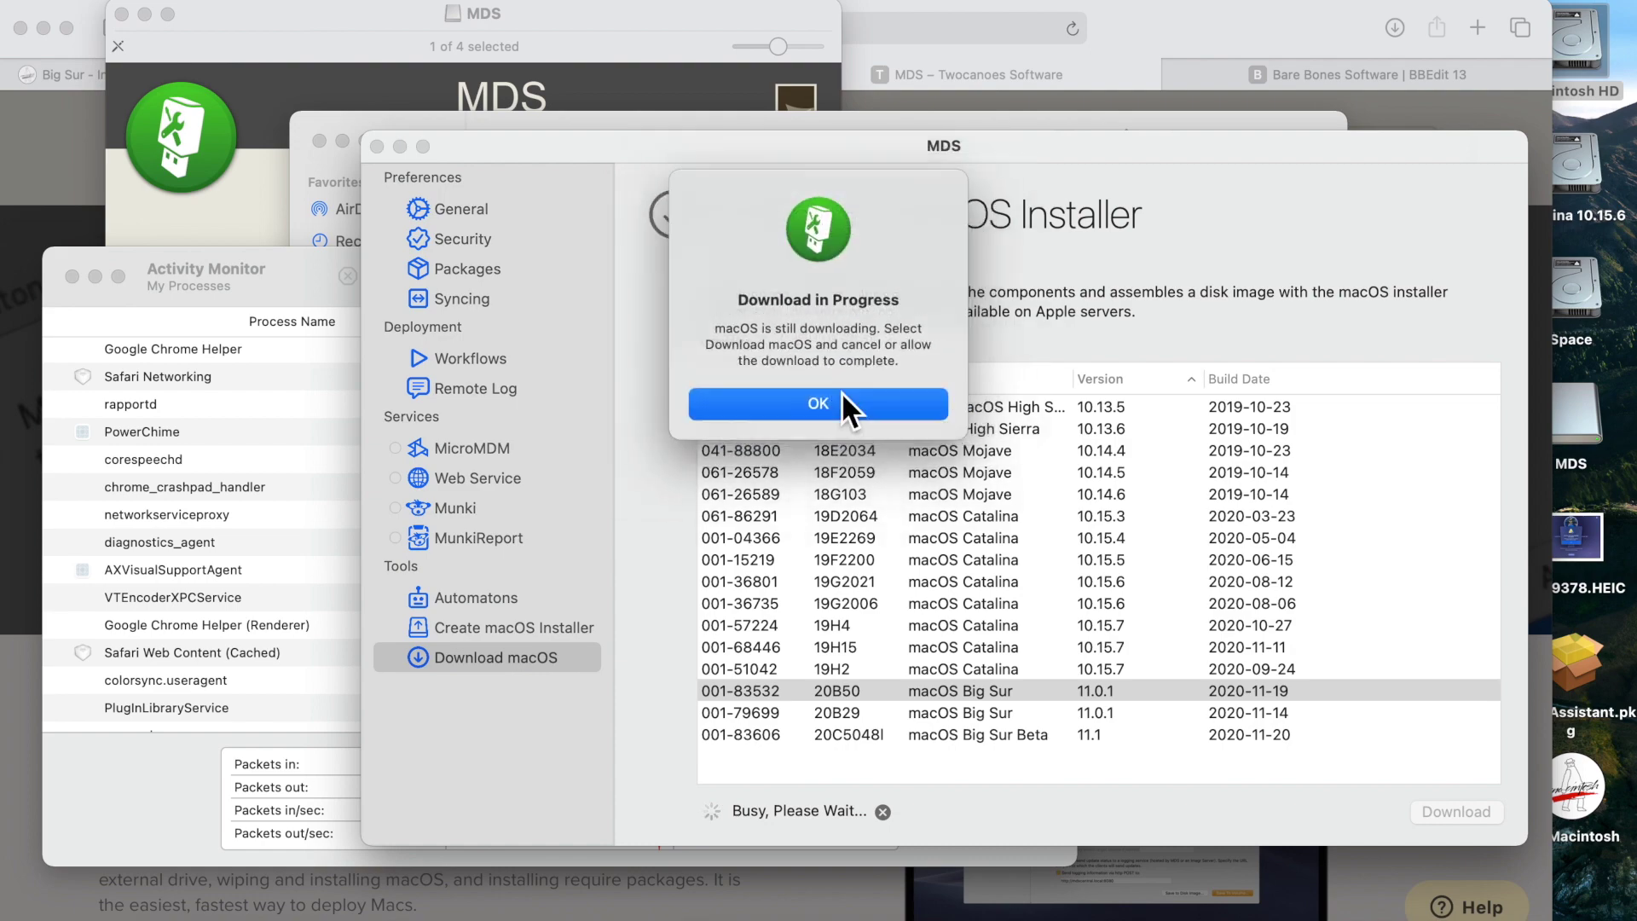
{"action": "left_click", "coordinate": [898, 413]}
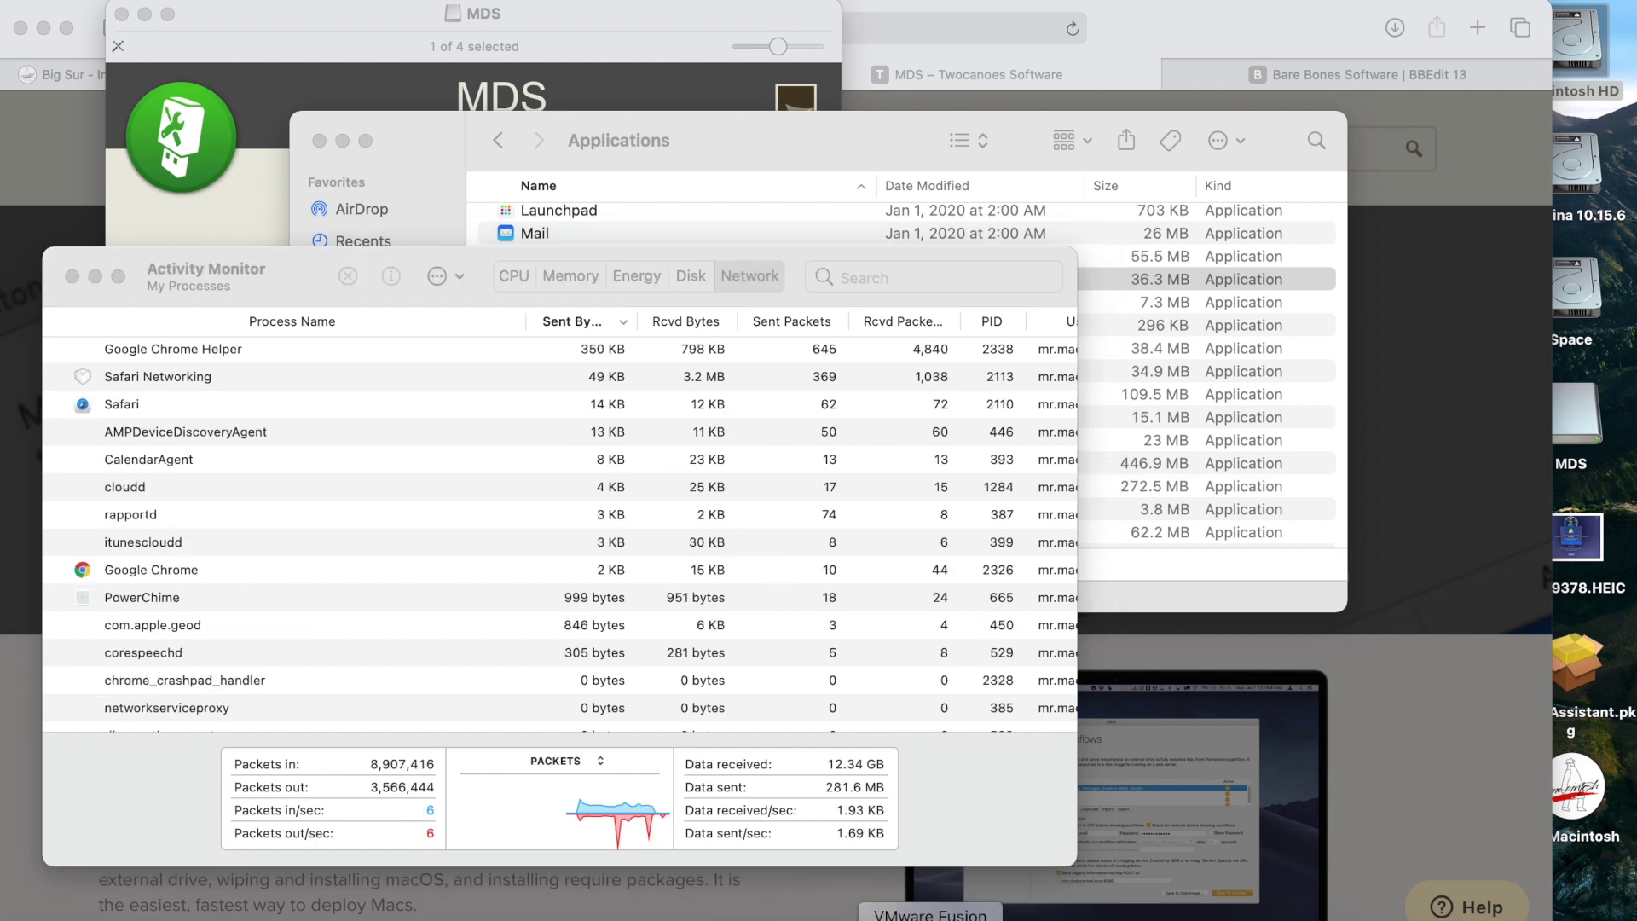
Step: Close the Activity Monitor window, the Applications folder window and the MDS disk image window
{"action": "left_click", "coordinate": [90, 278]}
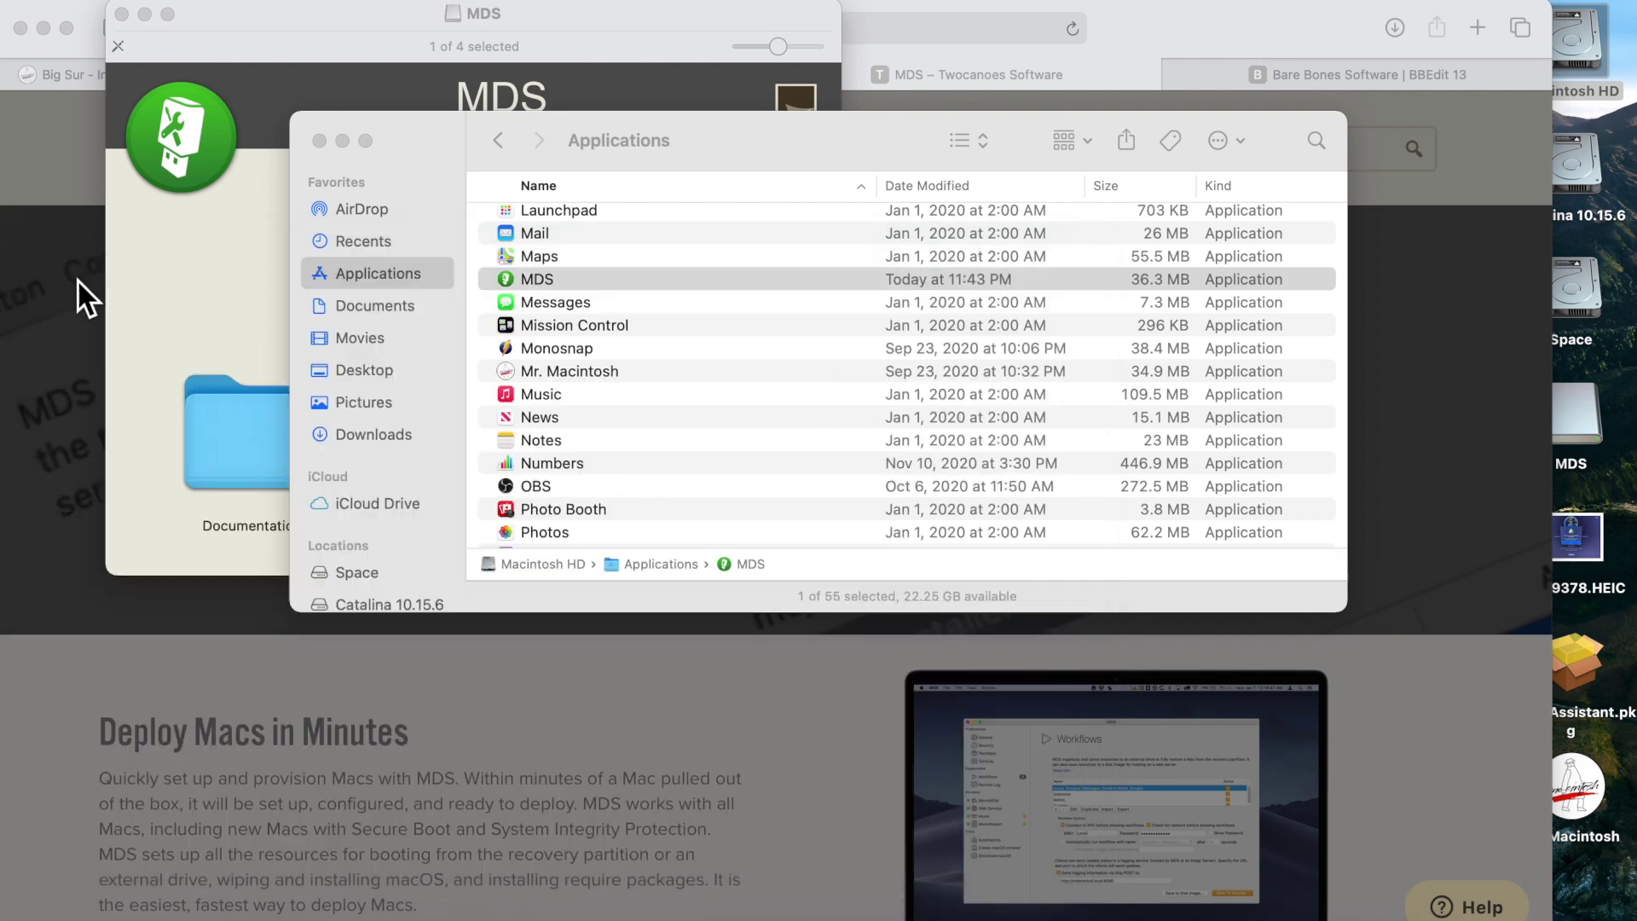
{"action": "left_click", "coordinate": [320, 141]}
{"action": "left_click", "coordinate": [121, 15]}
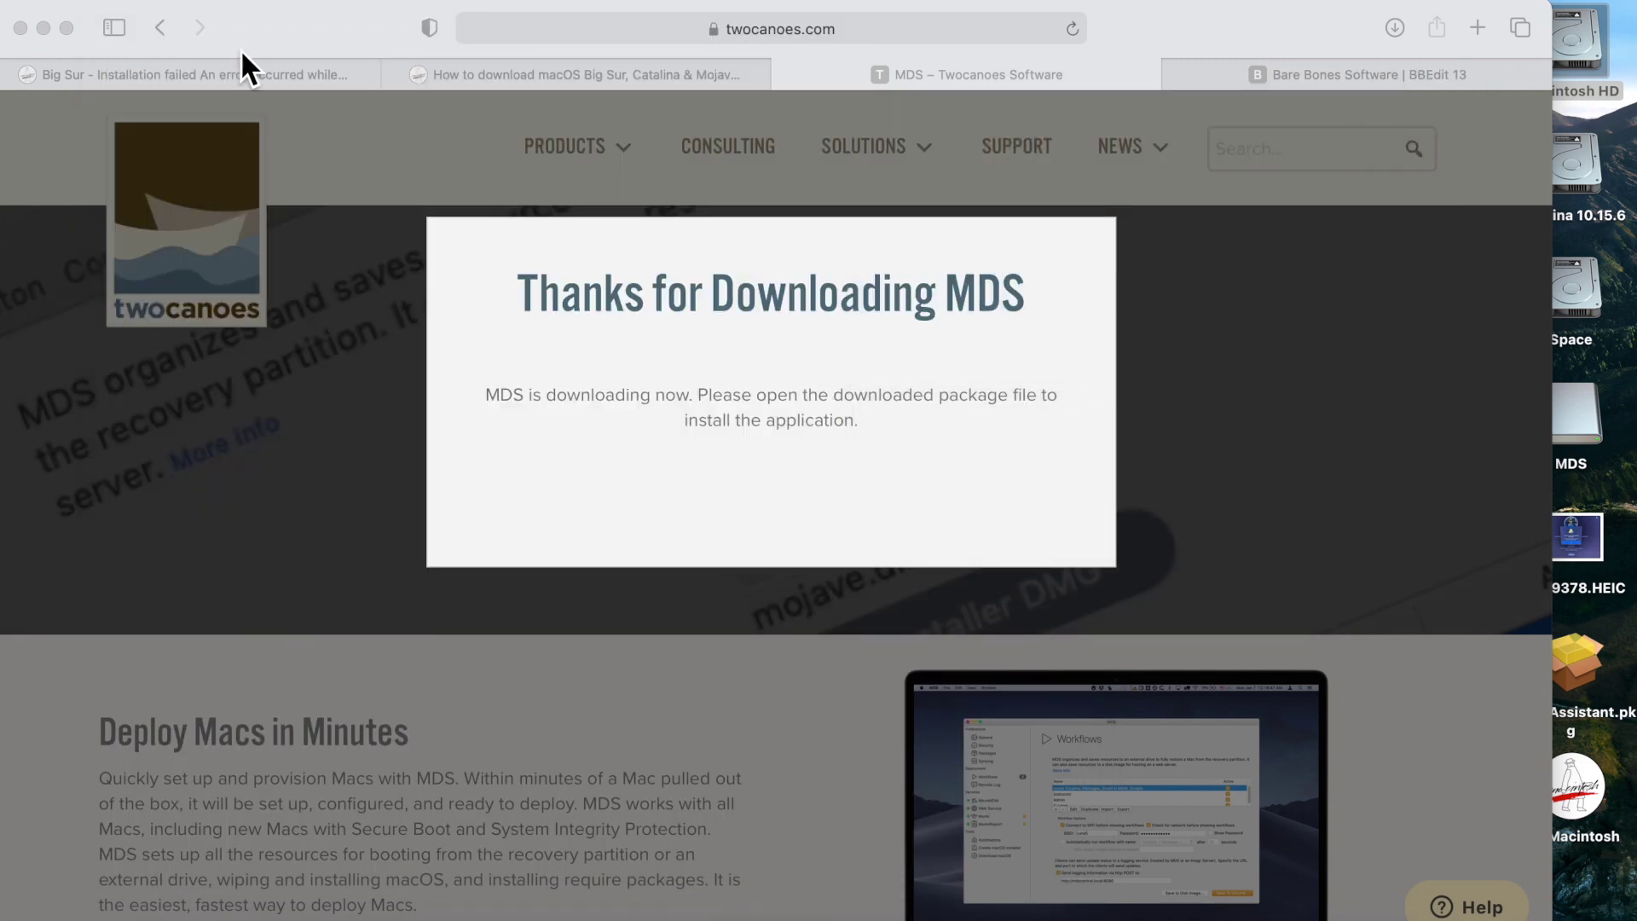
Step: Close the Twocanoes page and open the installinstallmacos.py GitHub link from section 3 of the article on downloading full macOS installers
{"action": "left_click", "coordinate": [786, 74]}
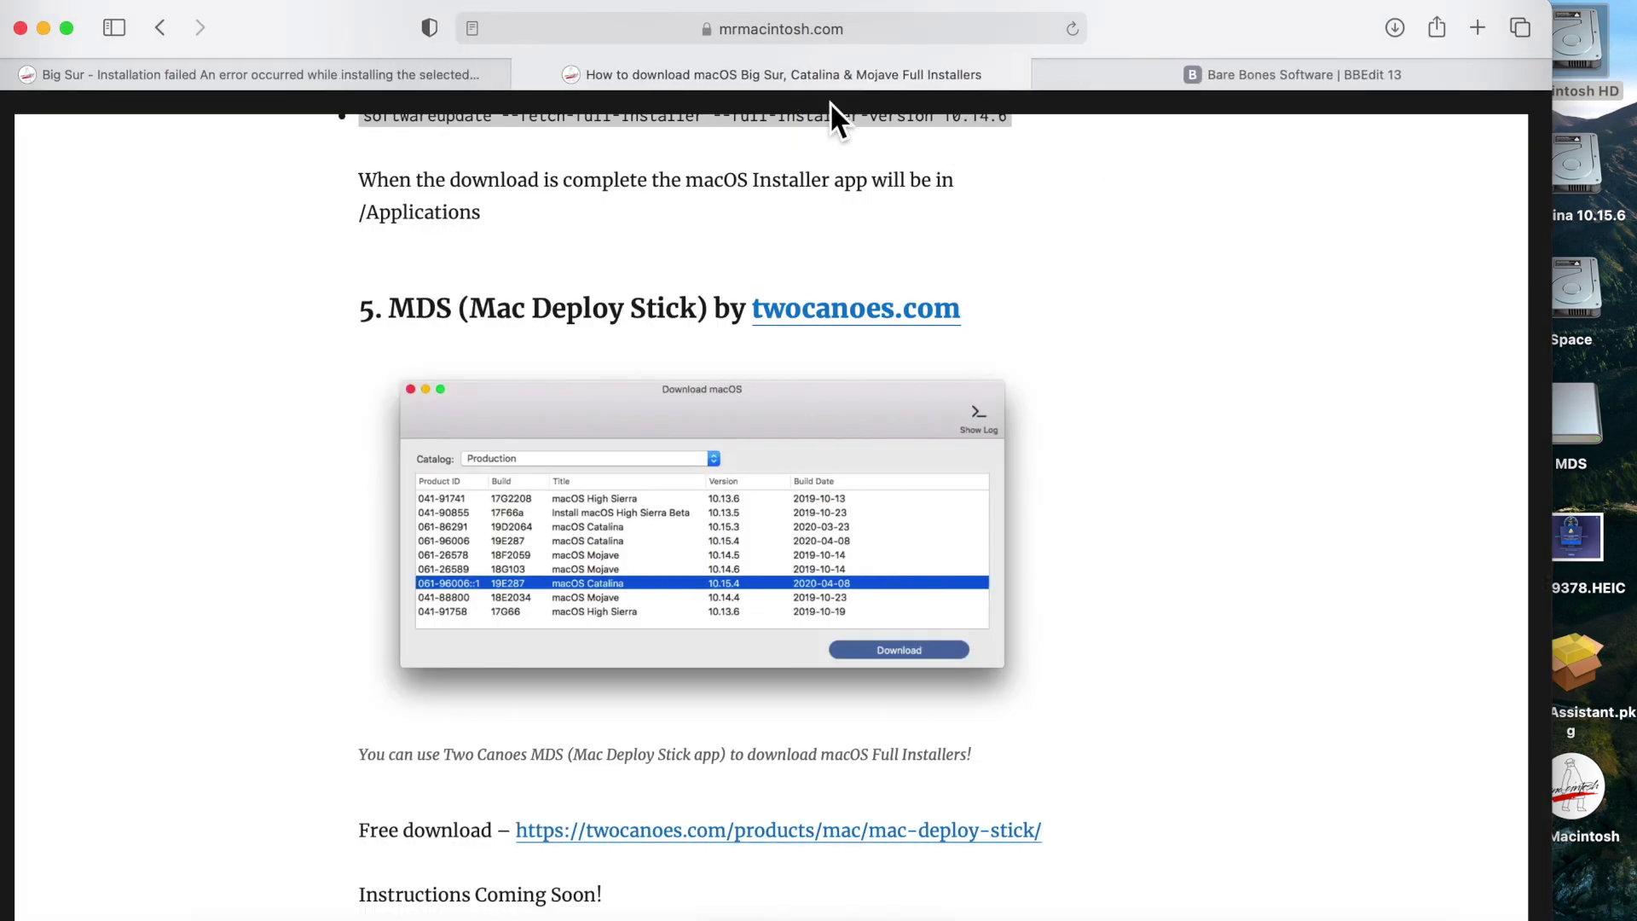
{"action": "left_click", "coordinate": [374, 71]}
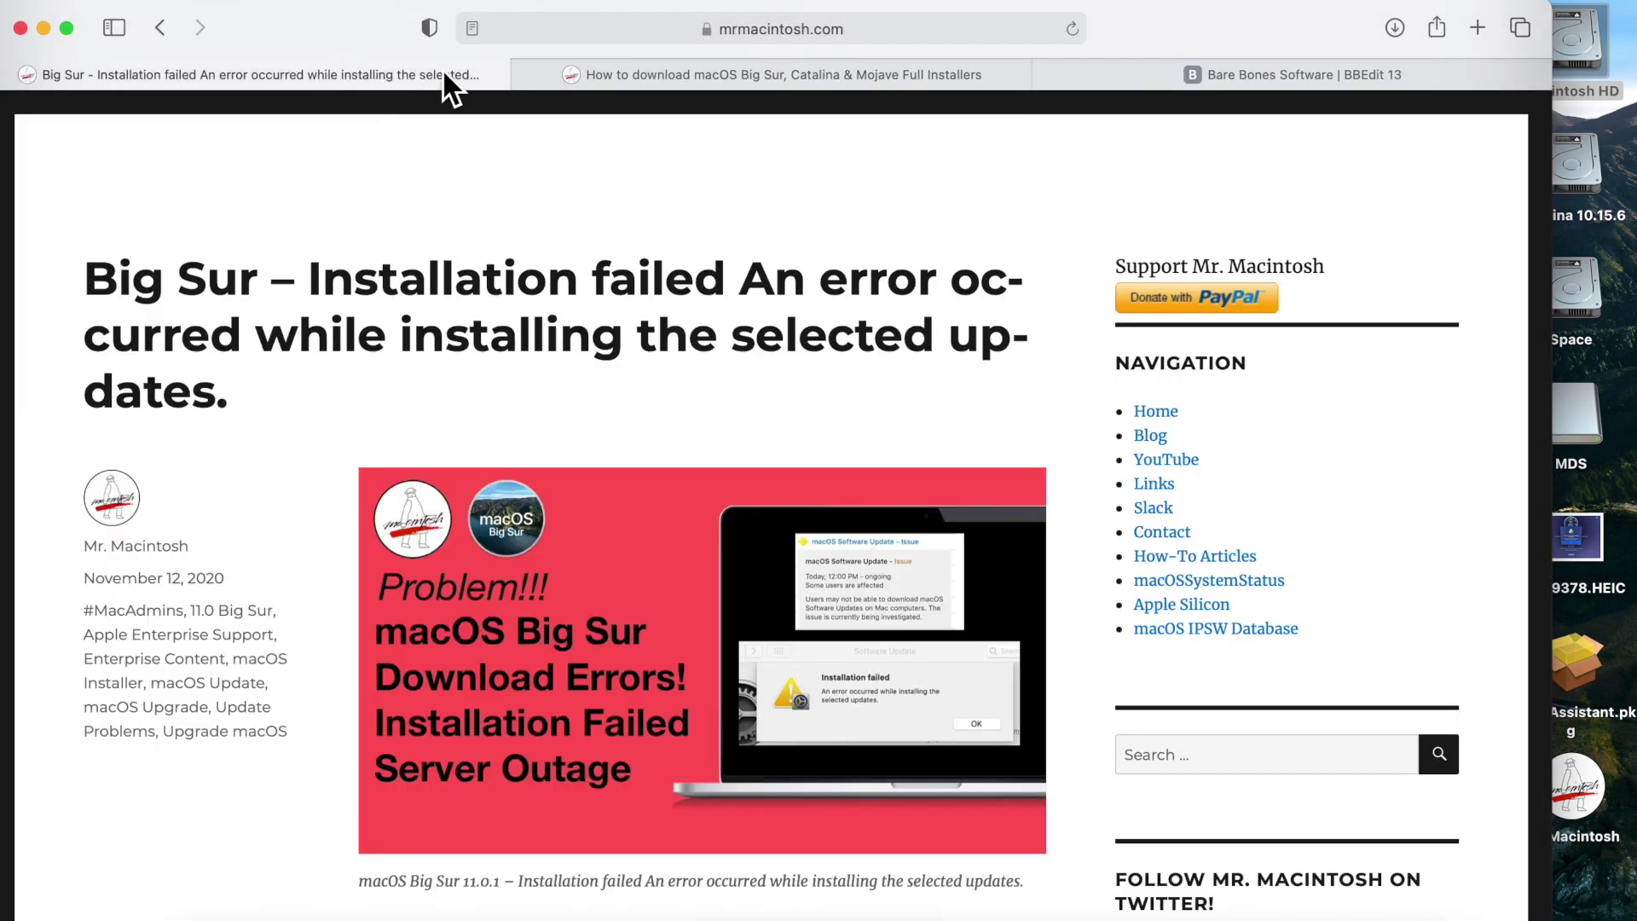
{"action": "left_click", "coordinate": [699, 75]}
{"action": "scroll", "coordinate": [822, 443], "scroll_direction": "up", "scroll_amount": 20}
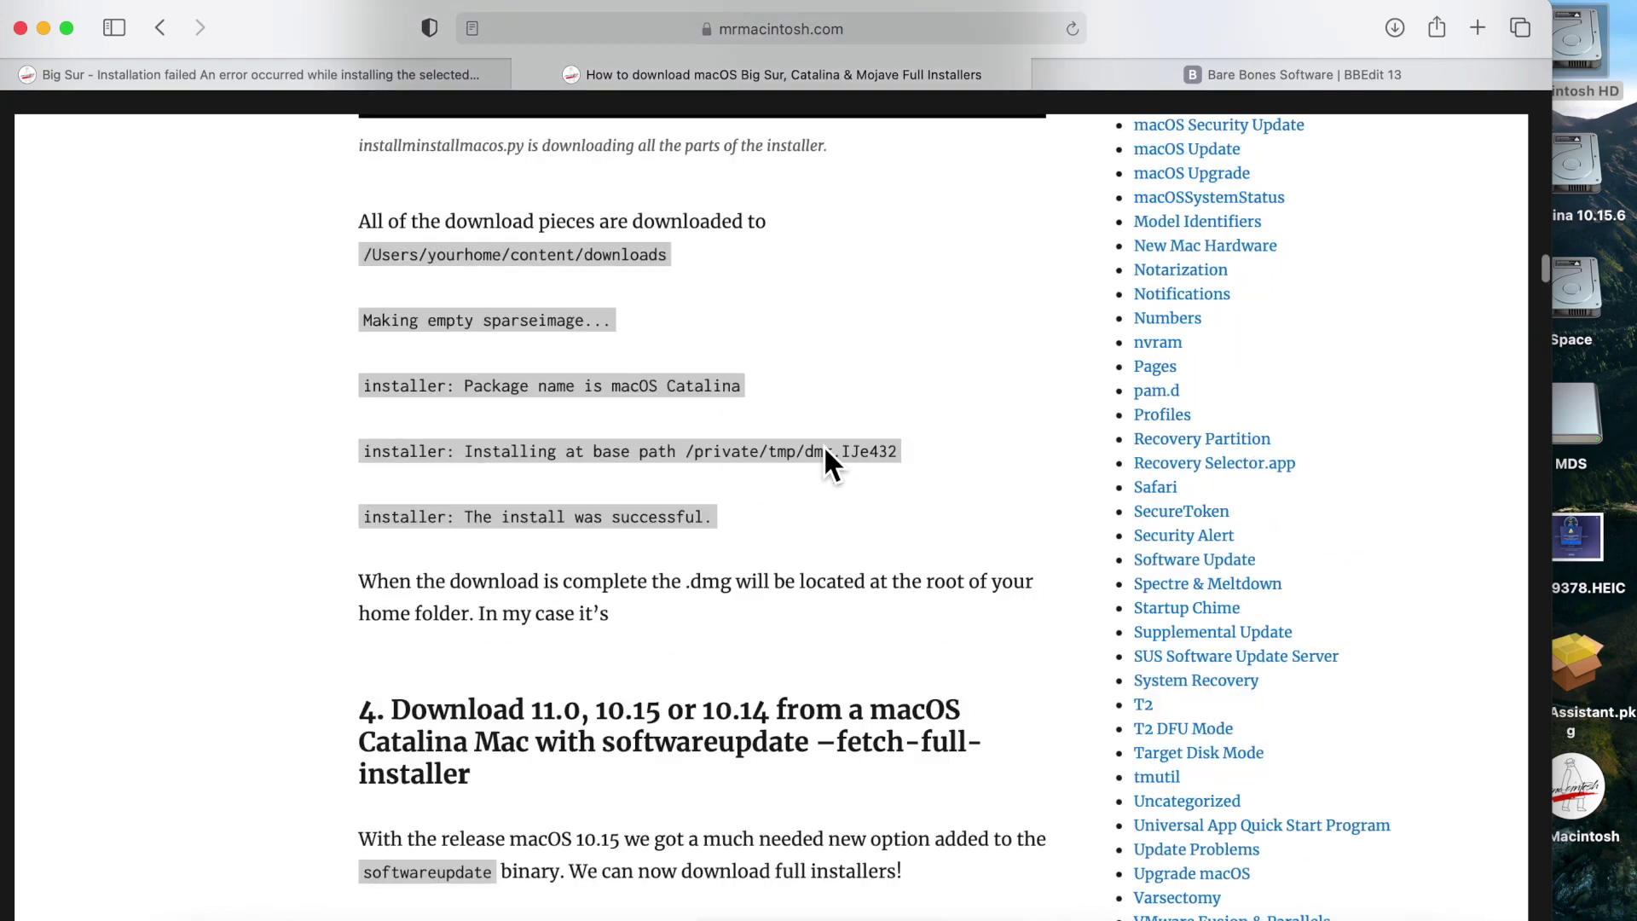
{"action": "scroll", "coordinate": [824, 445], "scroll_direction": "up", "scroll_amount": 20}
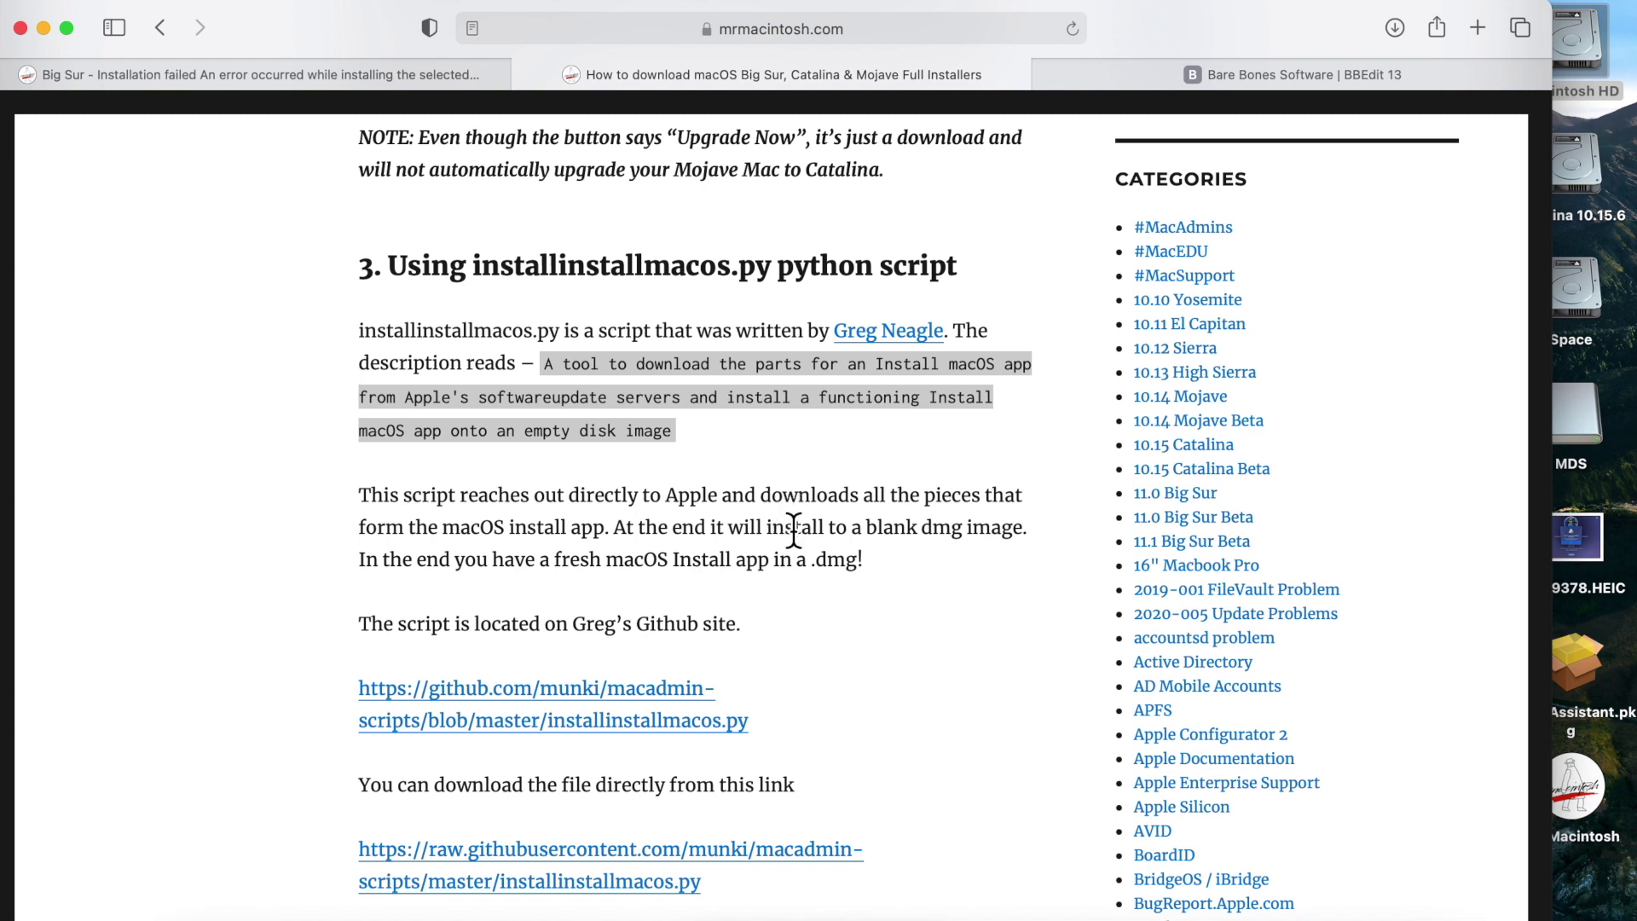
{"action": "scroll", "coordinate": [811, 574], "scroll_direction": "up", "scroll_amount": 2}
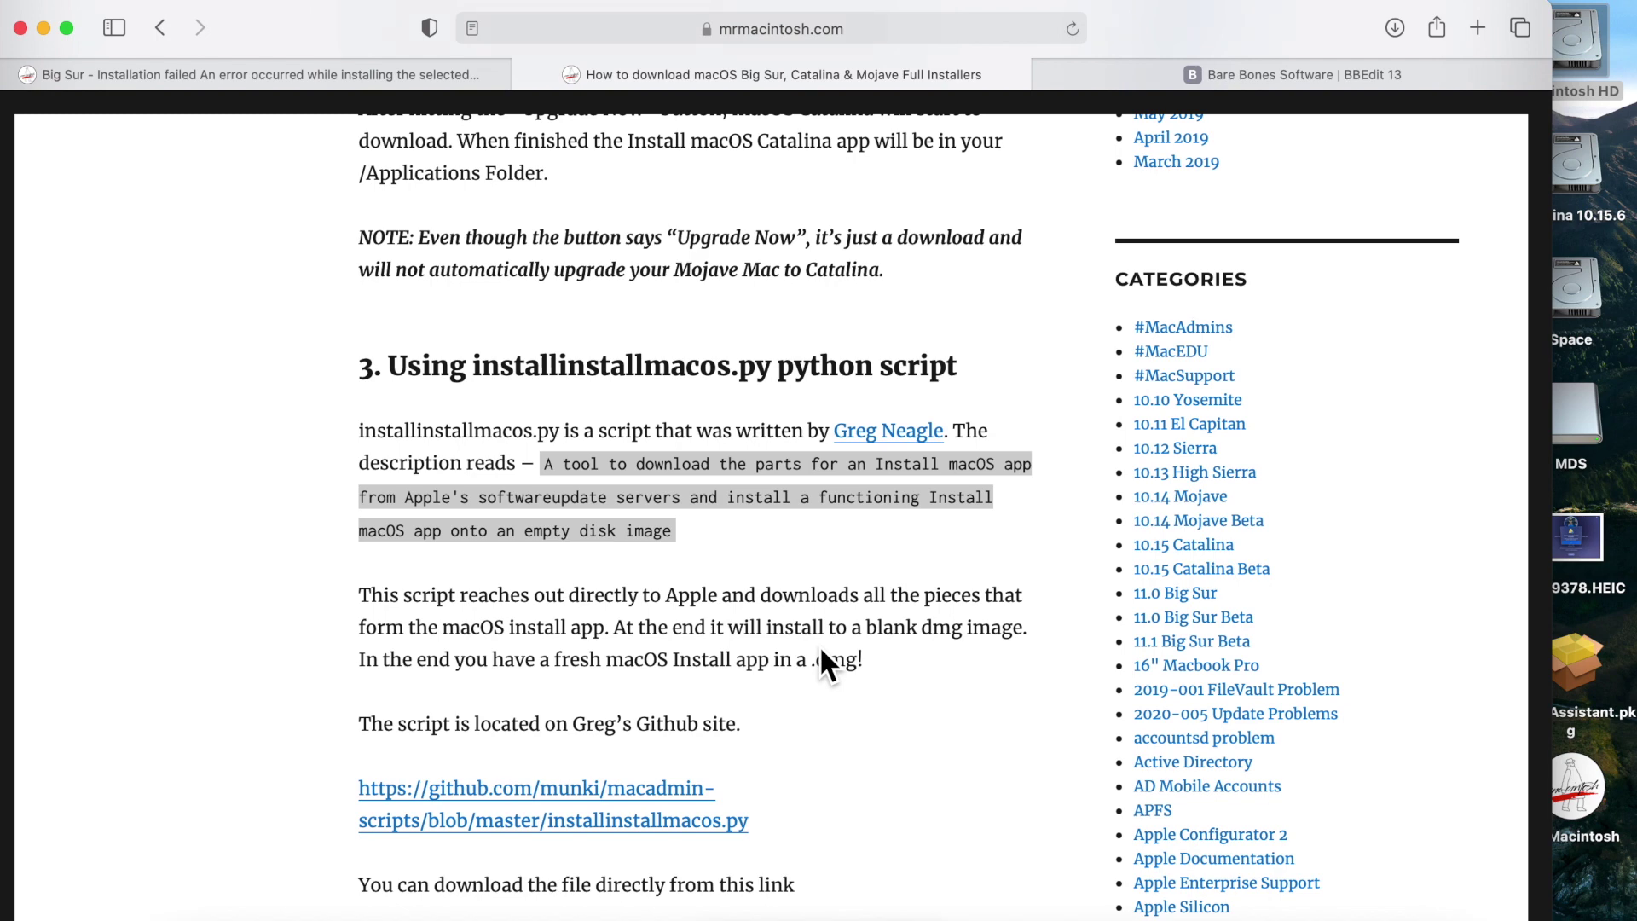
{"action": "scroll", "coordinate": [853, 788], "scroll_direction": "down", "scroll_amount": 2}
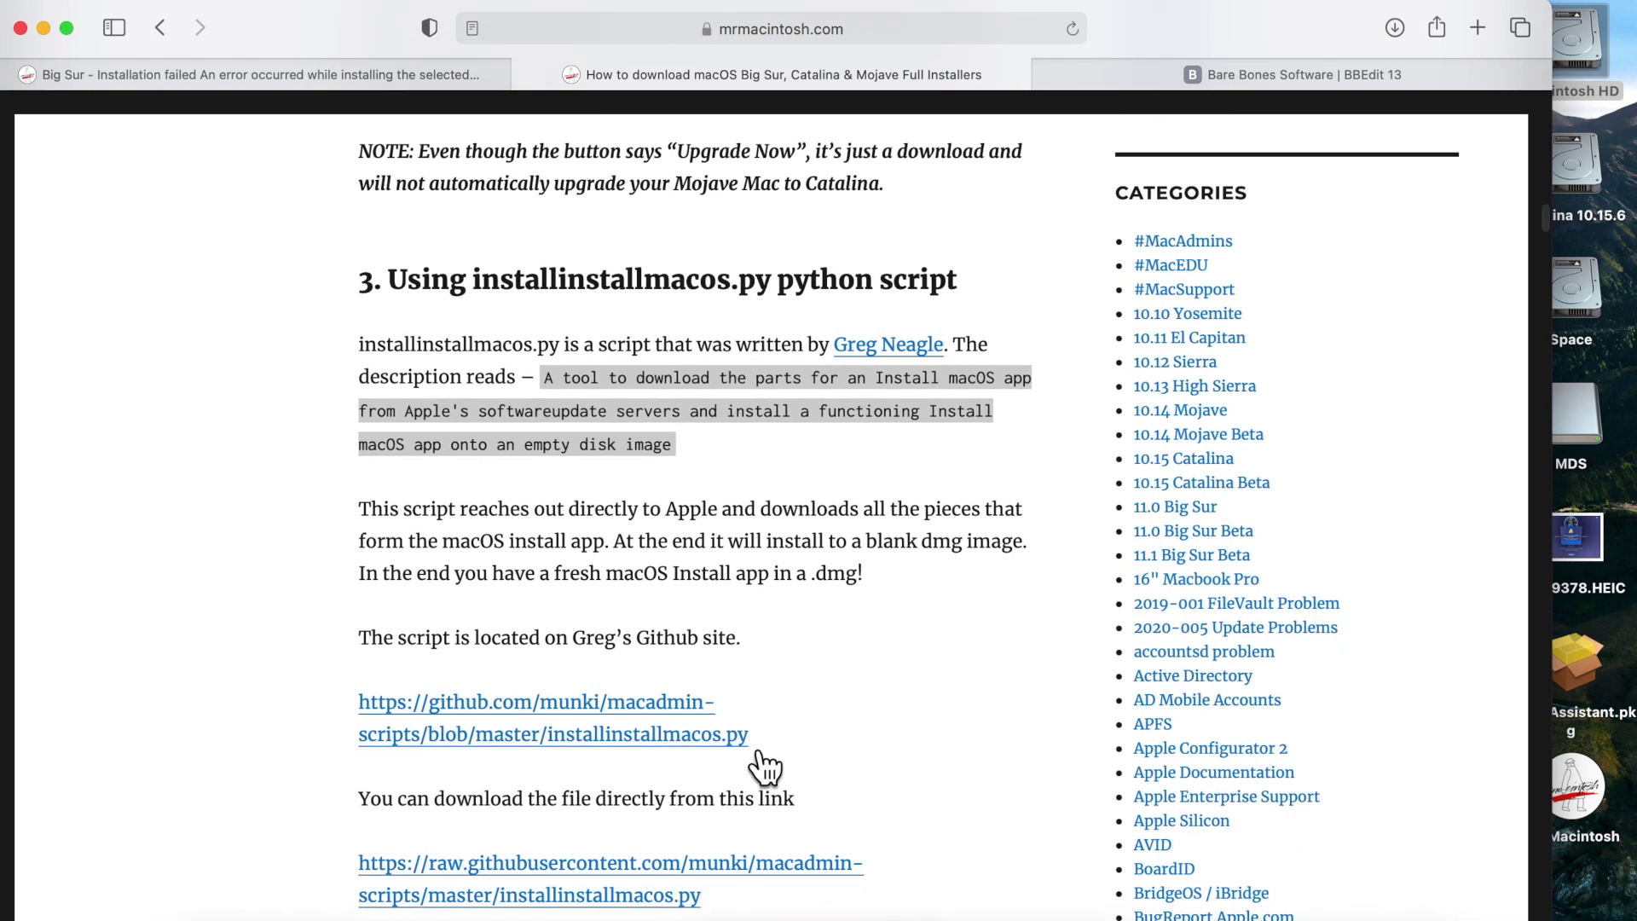
{"action": "left_click", "coordinate": [639, 730]}
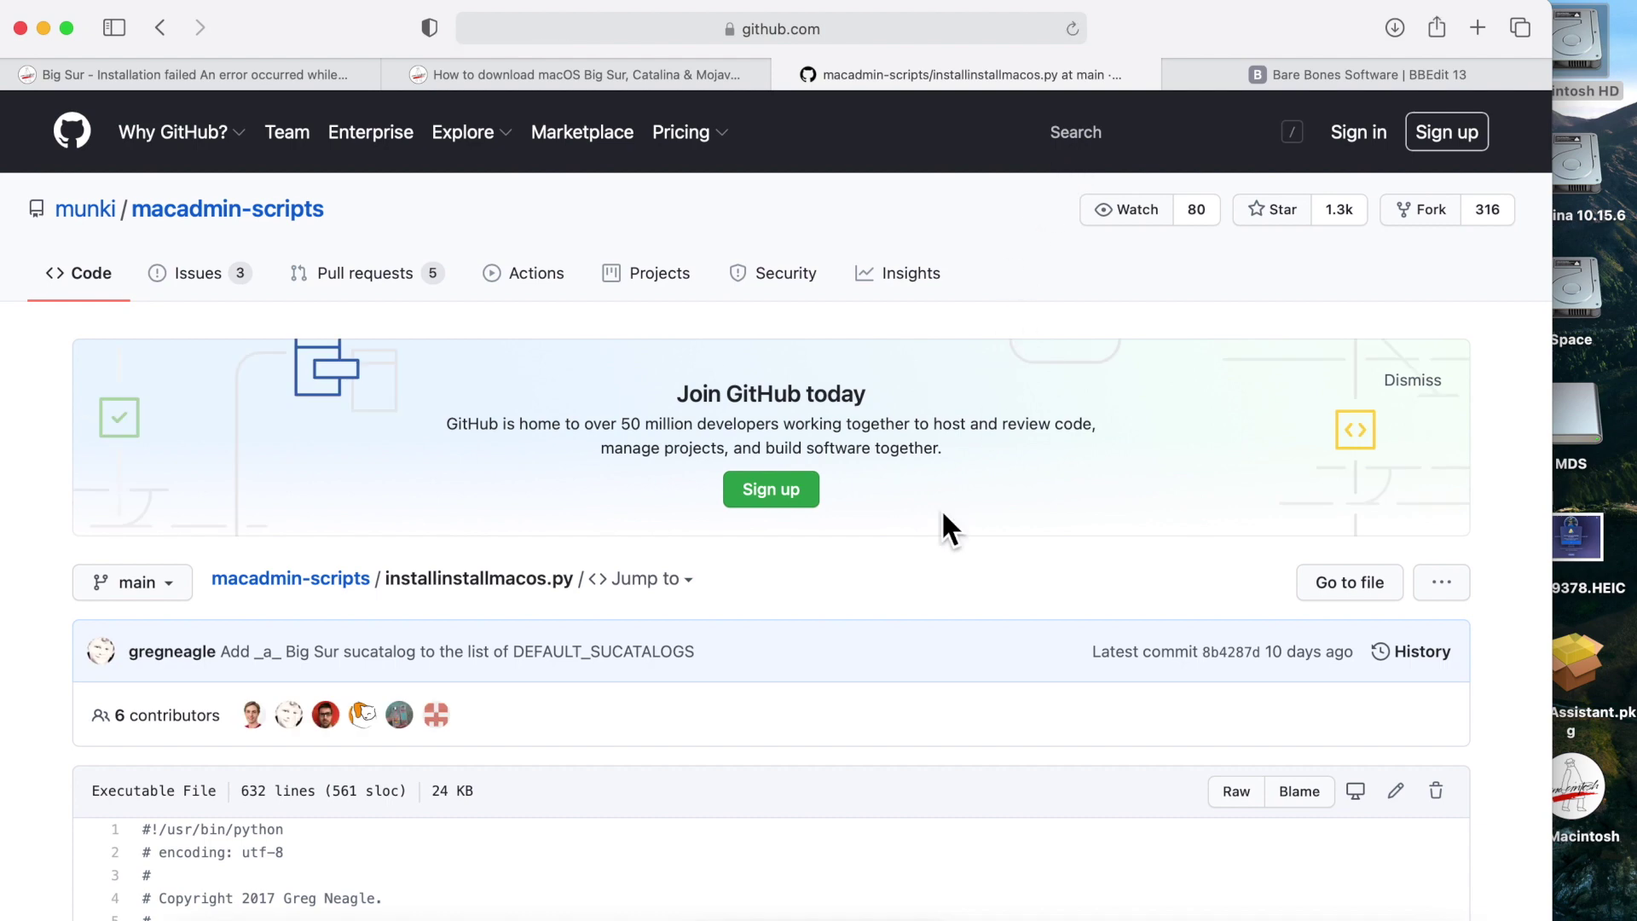
Step: Look through the installinstallmacos.py code on GitHub, open its raw version and select the entire script text for copying
{"action": "scroll", "coordinate": [943, 514], "scroll_direction": "down", "scroll_amount": 2}
{"action": "scroll", "coordinate": [943, 514], "scroll_direction": "up", "scroll_amount": 2}
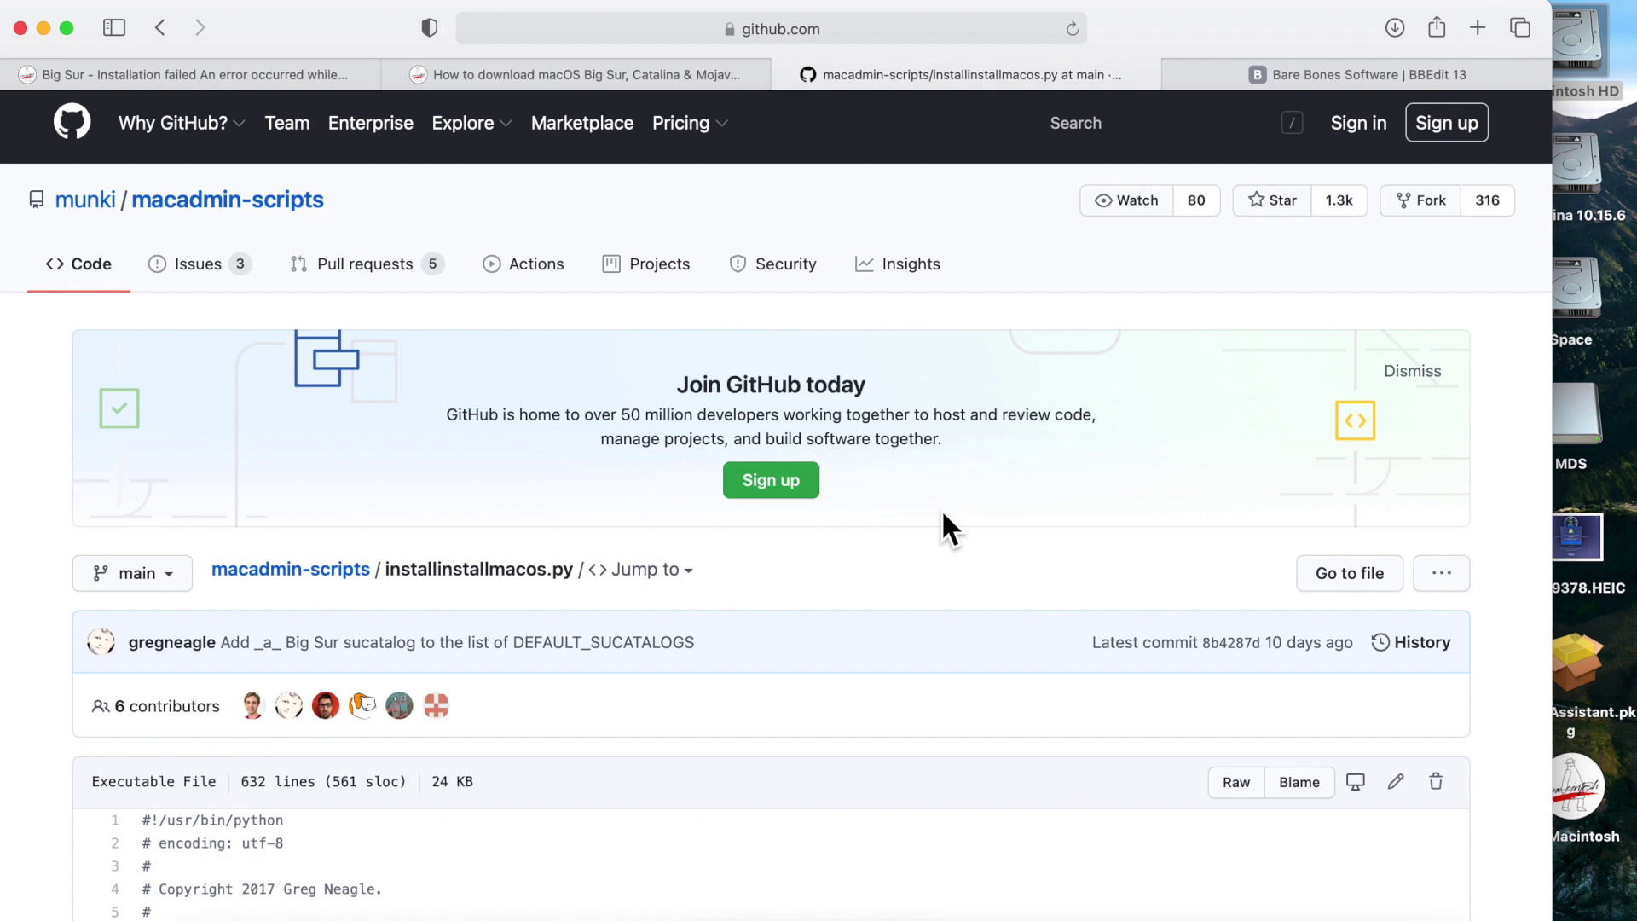
{"action": "scroll", "coordinate": [938, 529], "scroll_direction": "down", "scroll_amount": 6}
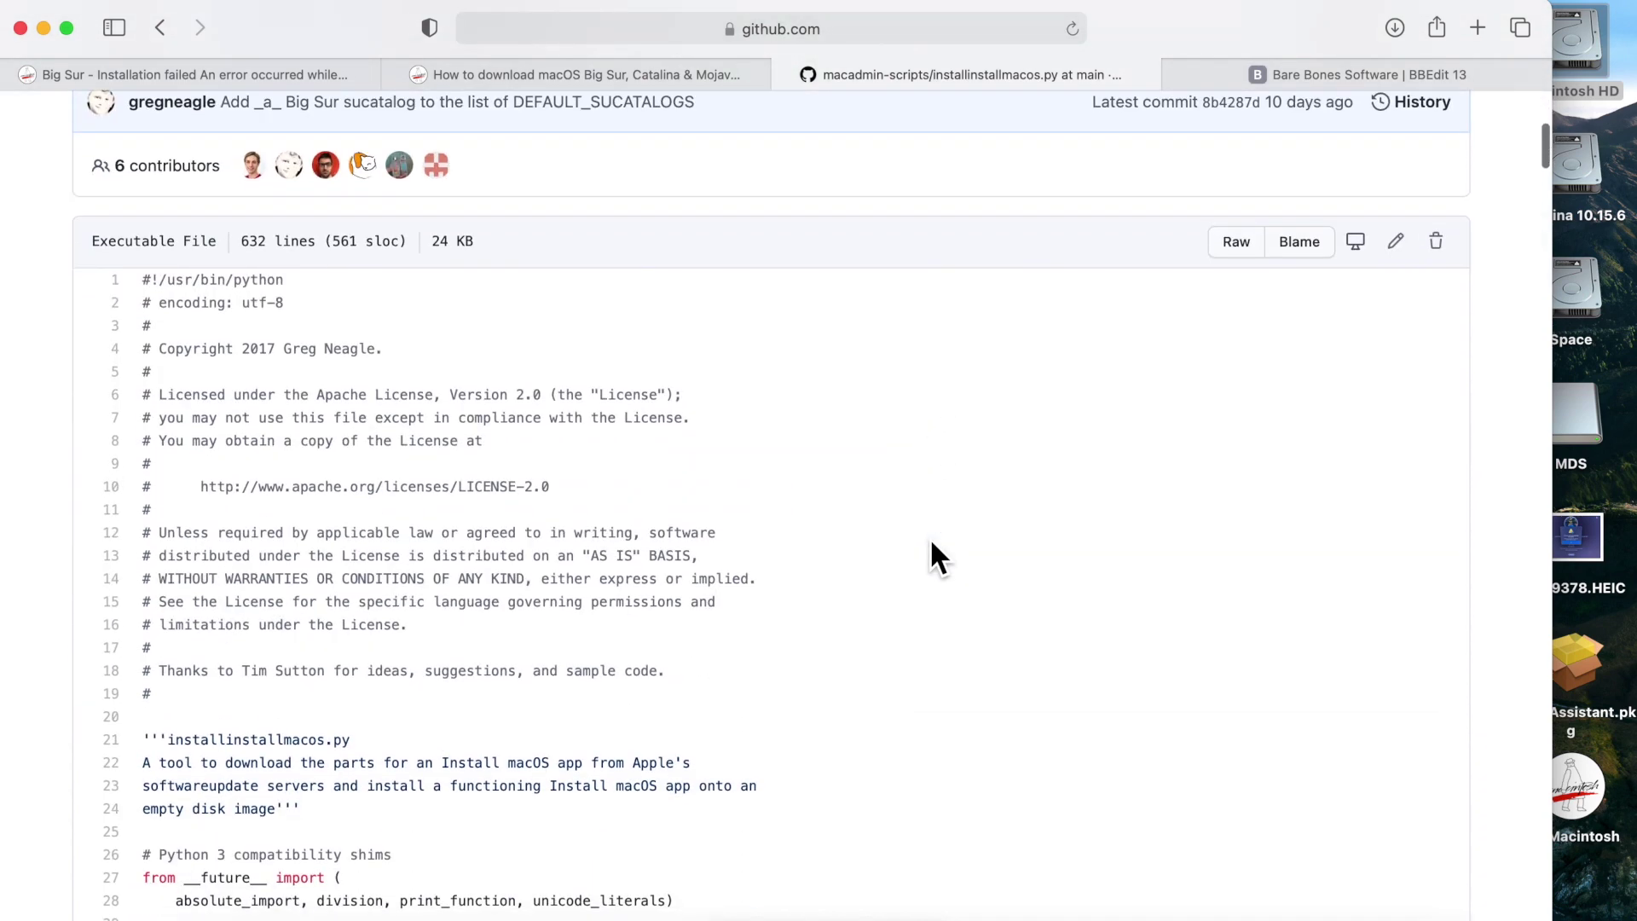
{"action": "scroll", "coordinate": [931, 543], "scroll_direction": "up", "scroll_amount": 1}
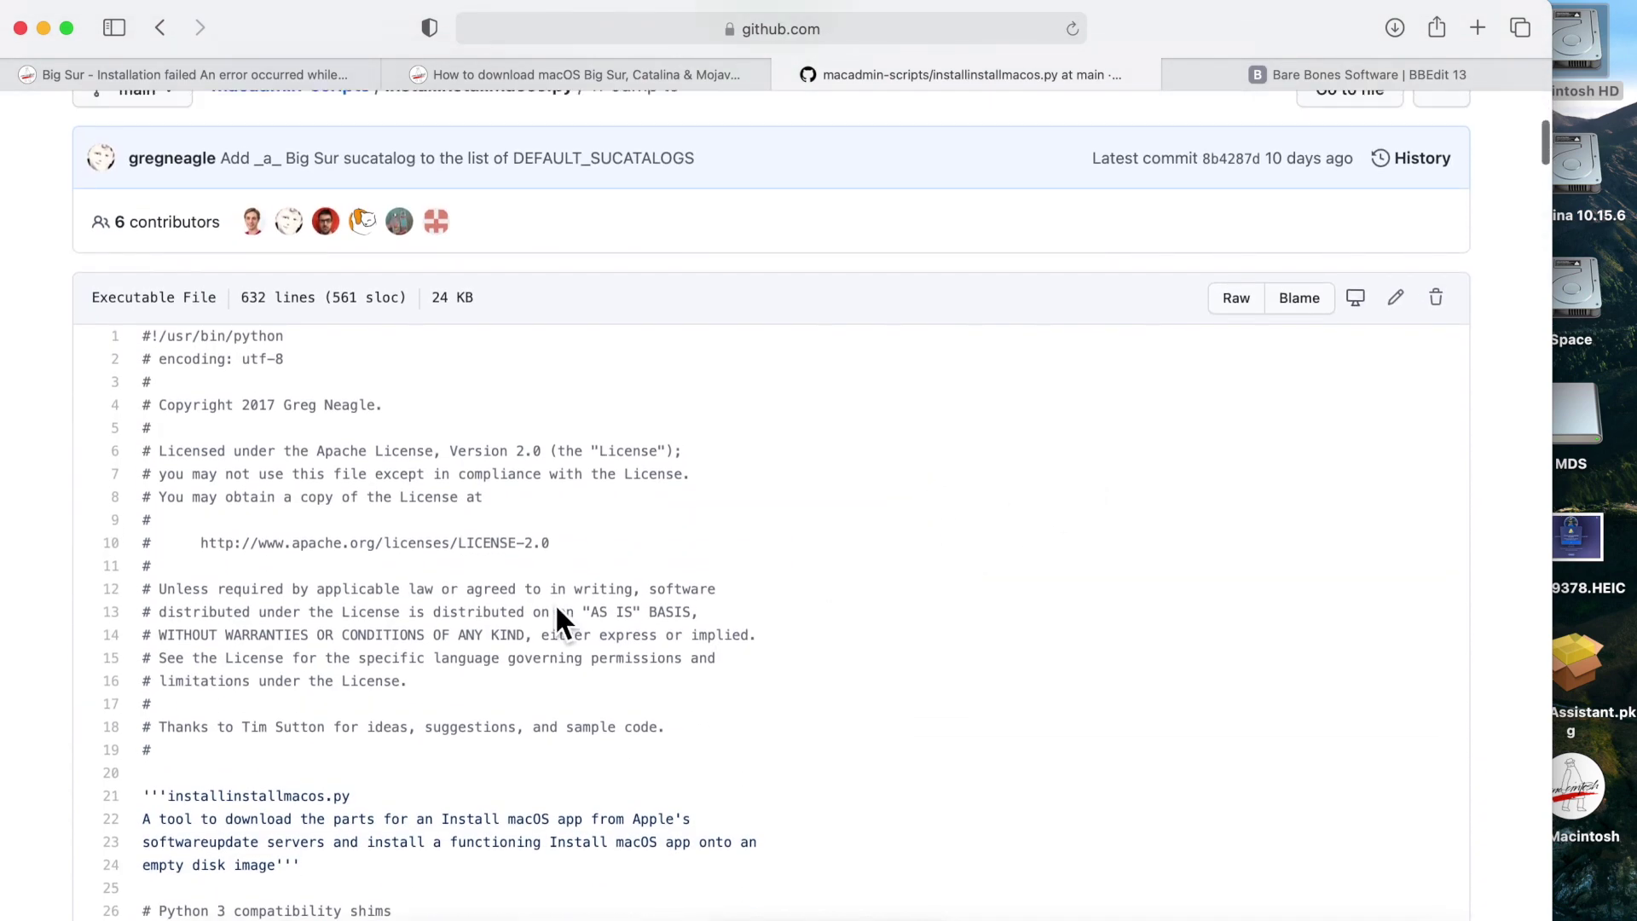
{"action": "scroll", "coordinate": [513, 629], "scroll_direction": "down", "scroll_amount": 10}
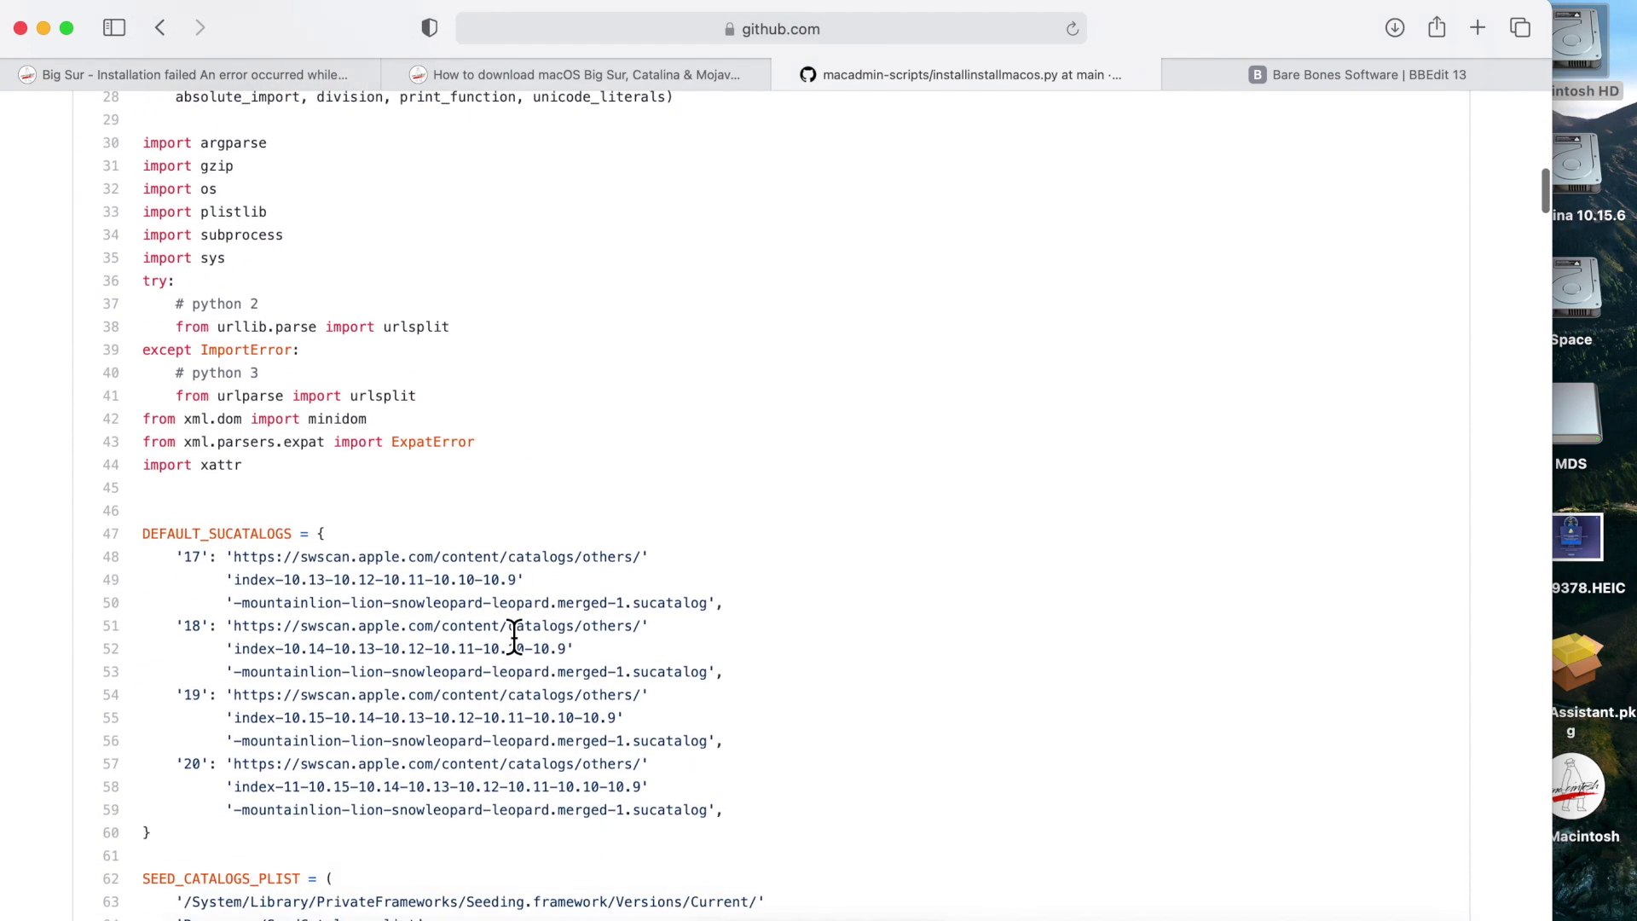
{"action": "scroll", "coordinate": [514, 630], "scroll_direction": "up", "scroll_amount": 15}
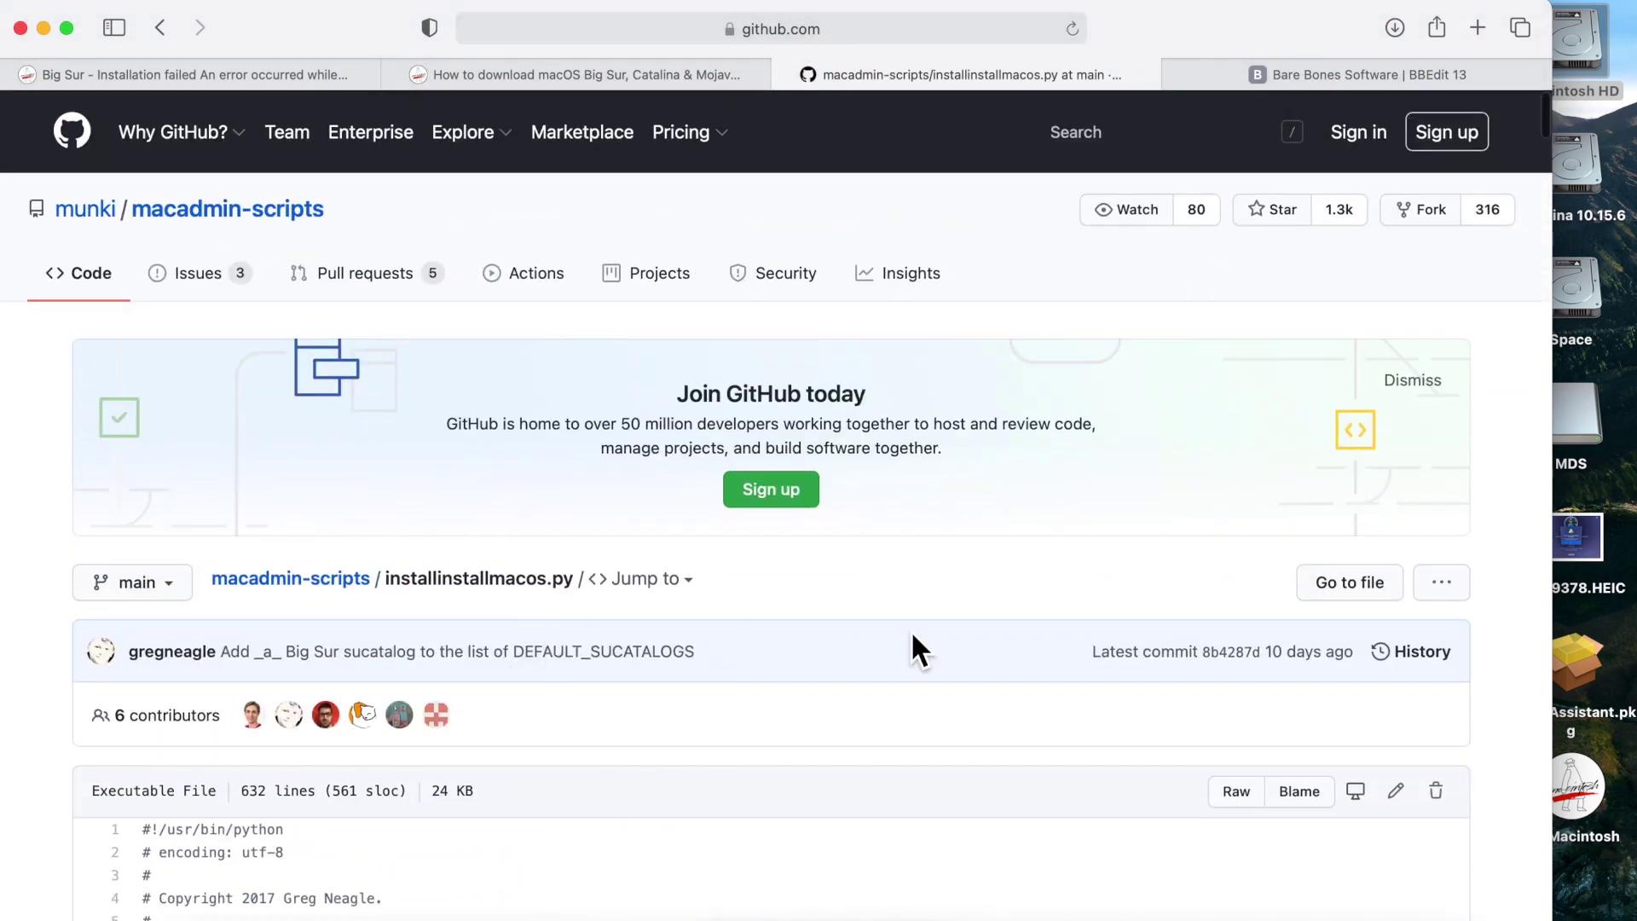
{"action": "scroll", "coordinate": [1067, 742], "scroll_direction": "down", "scroll_amount": 3}
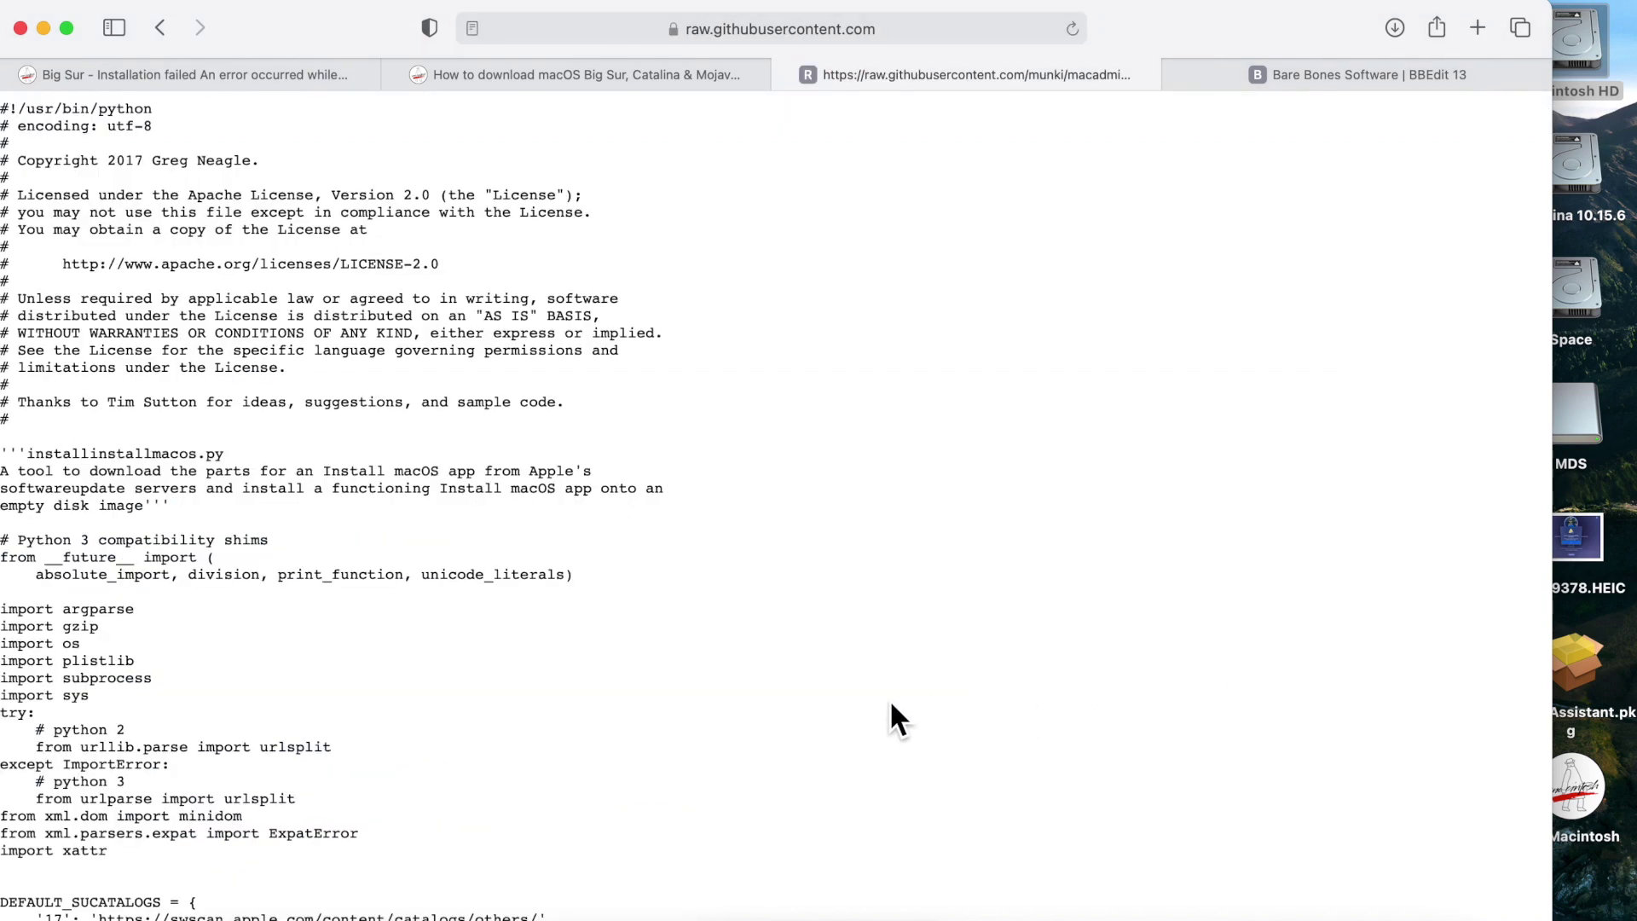
{"action": "key", "text": "super+a"}
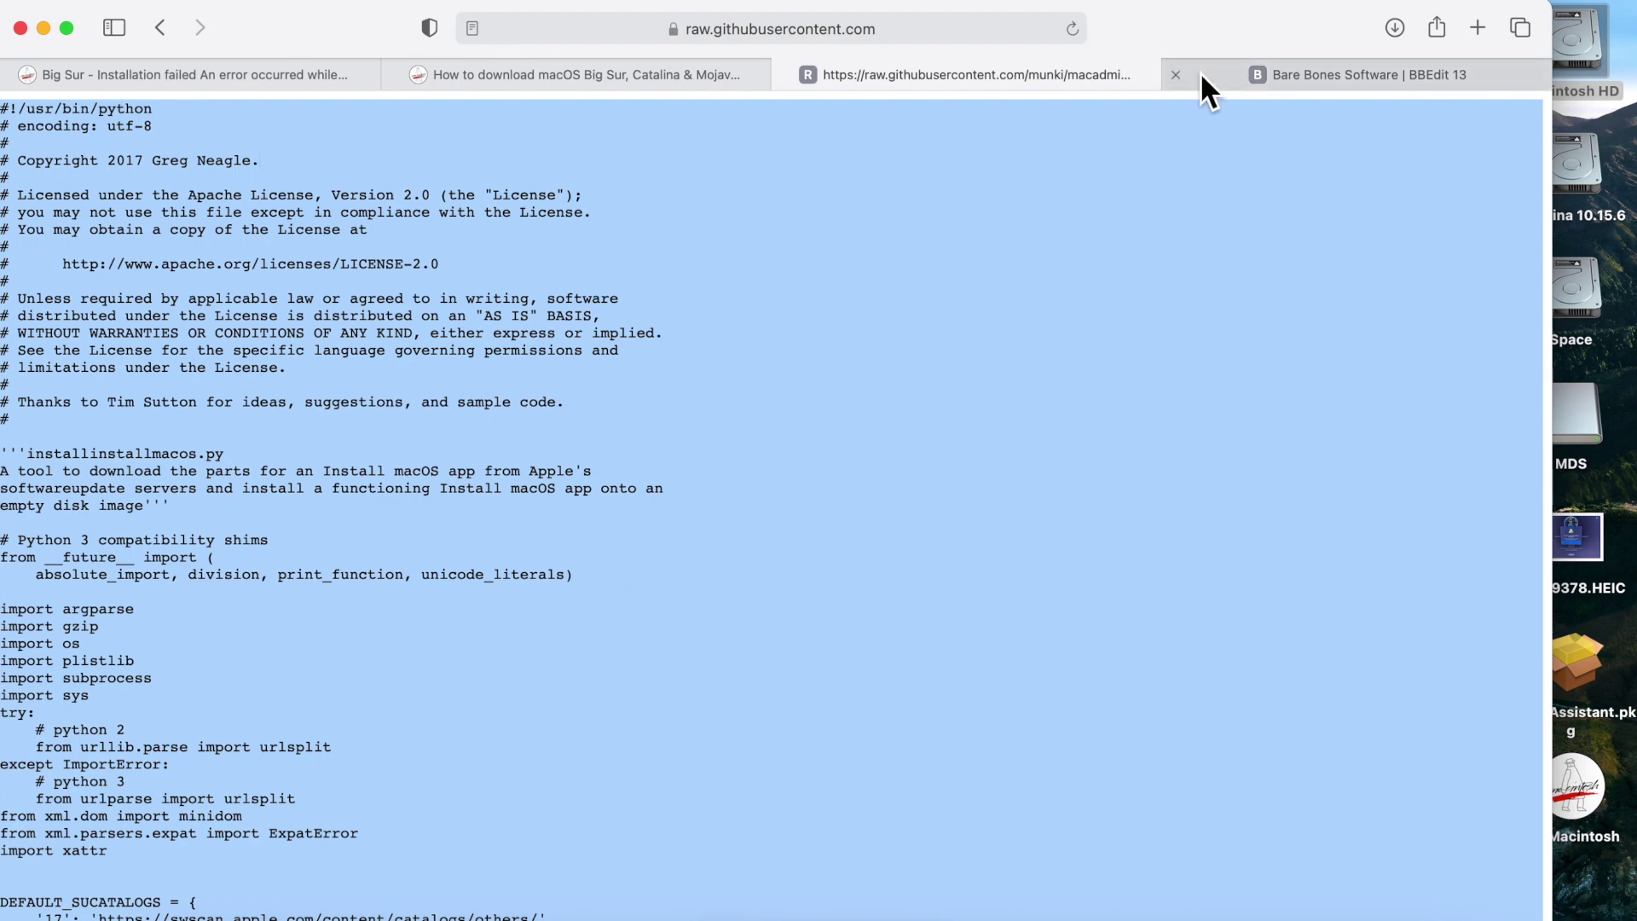
Step: View the BBEdit 13 page, then switch to BBEdit and paste the copied script into a new text document
{"action": "left_click", "coordinate": [1359, 73]}
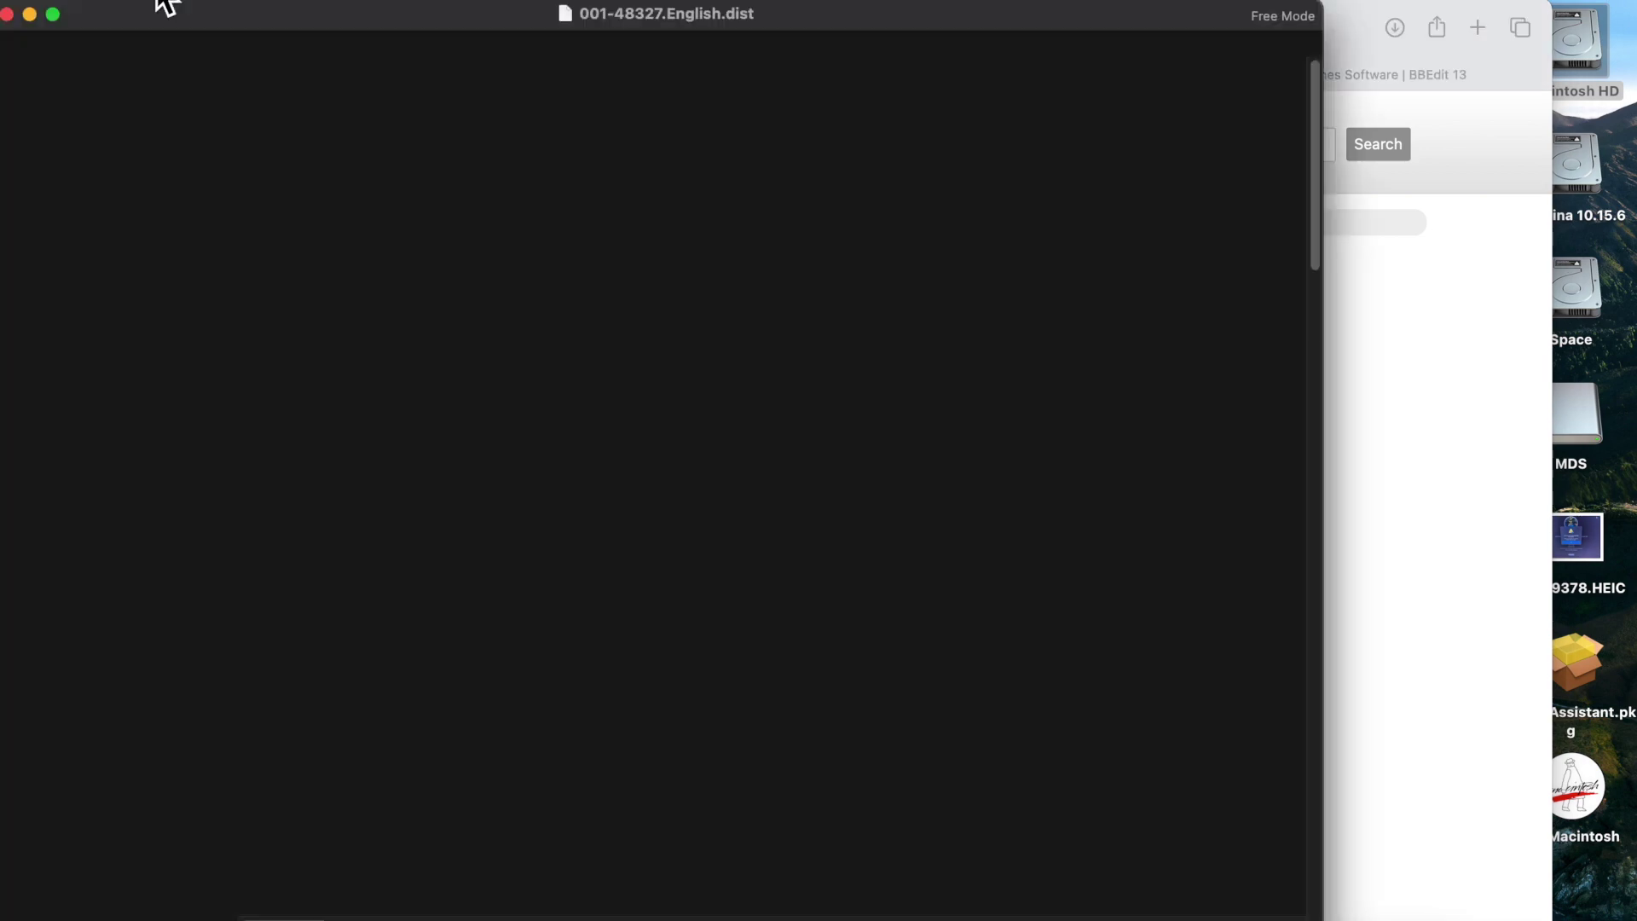
{"action": "left_click", "coordinate": [162, 8]}
{"action": "mouse_move", "coordinate": [412, 18]}
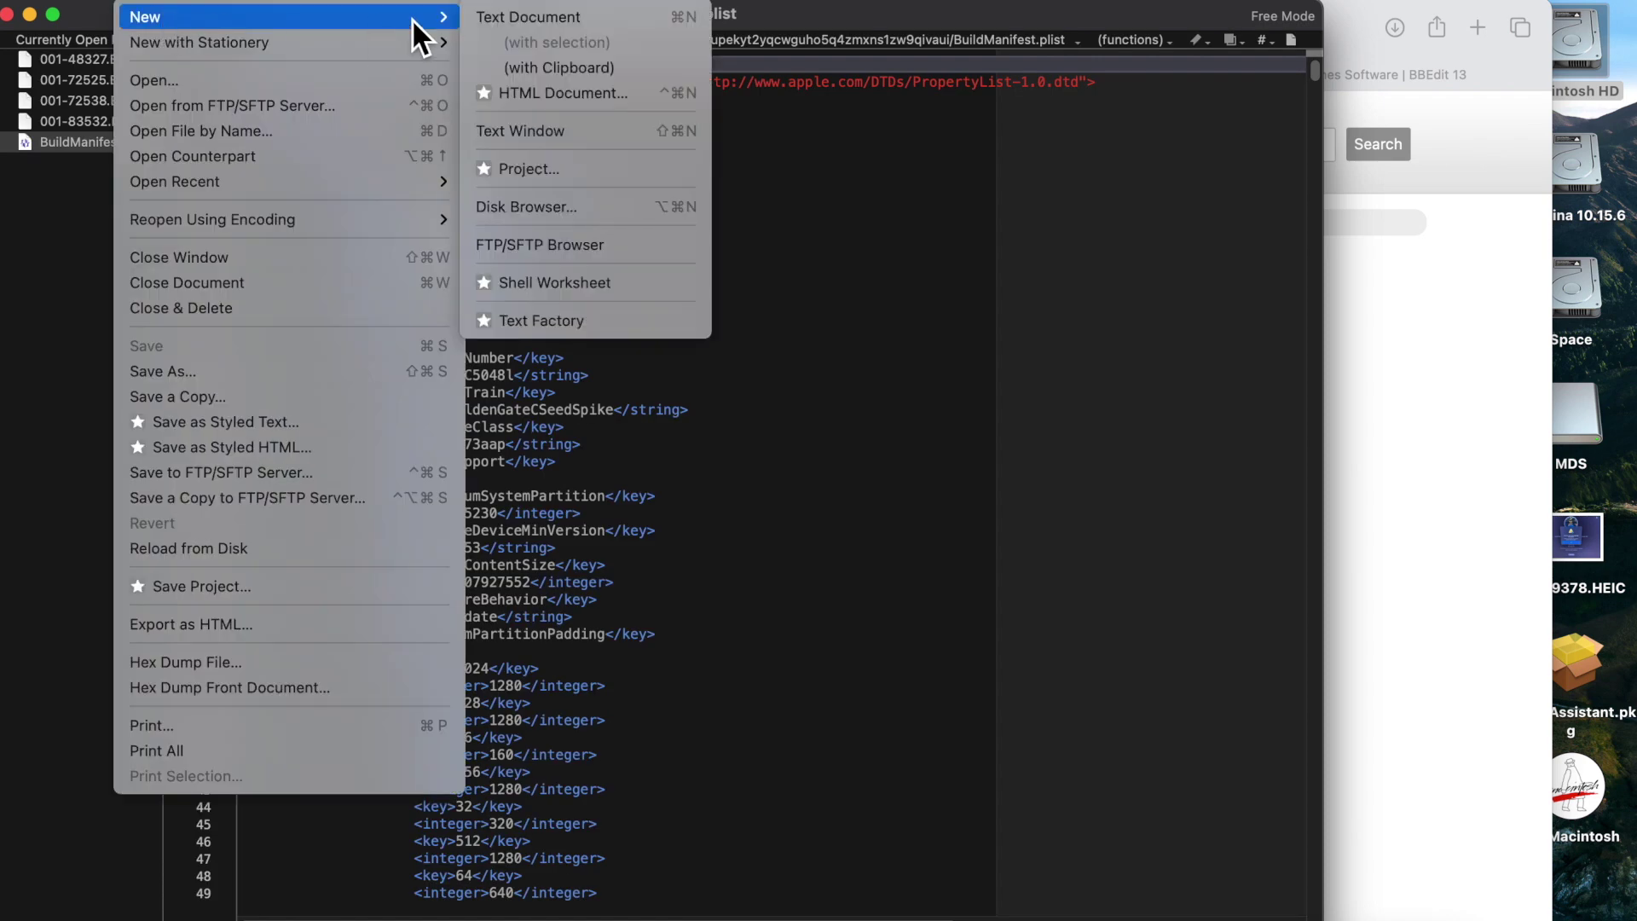
{"action": "left_click", "coordinate": [530, 15]}
{"action": "right_click", "coordinate": [493, 202]}
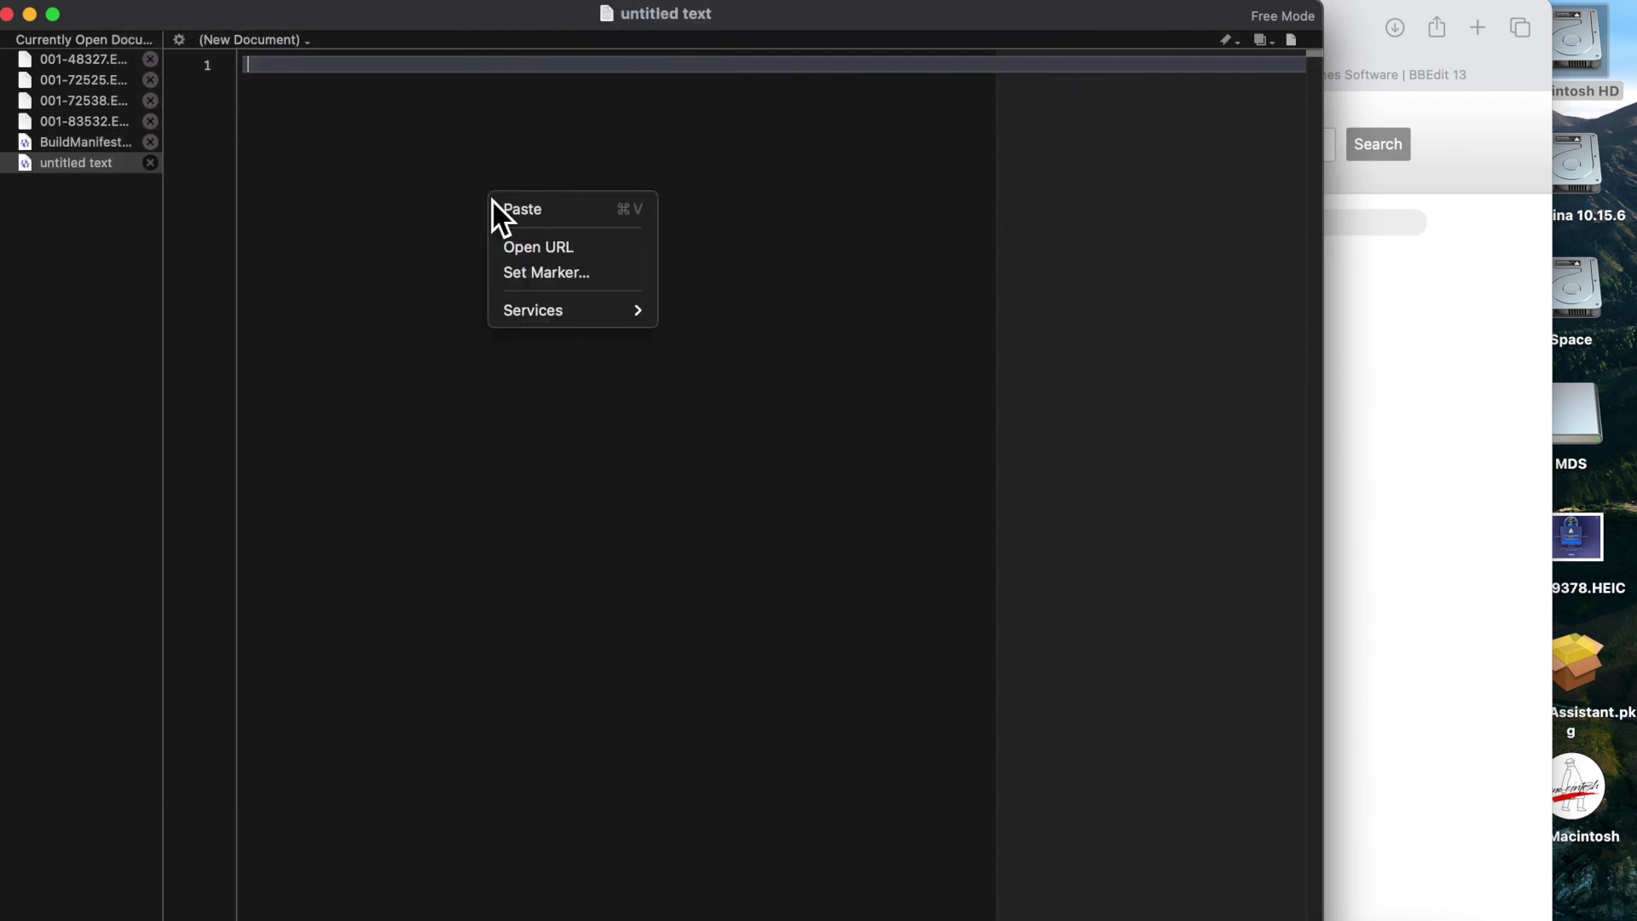
{"action": "left_click", "coordinate": [626, 212]}
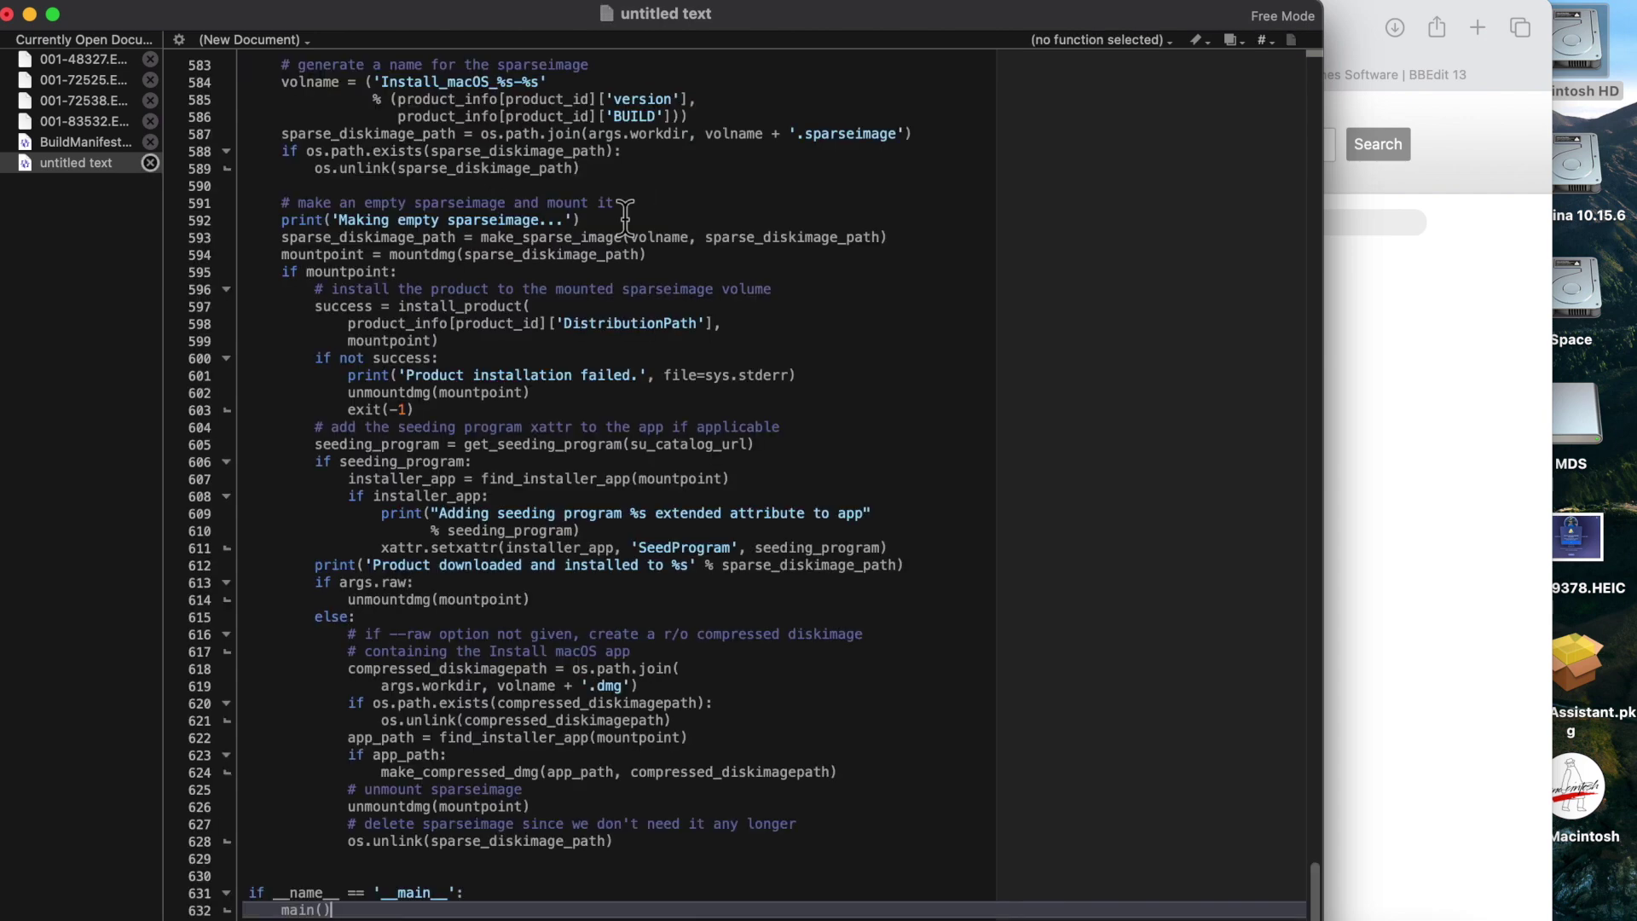
{"action": "scroll", "coordinate": [626, 212], "scroll_direction": "up", "scroll_amount": 20}
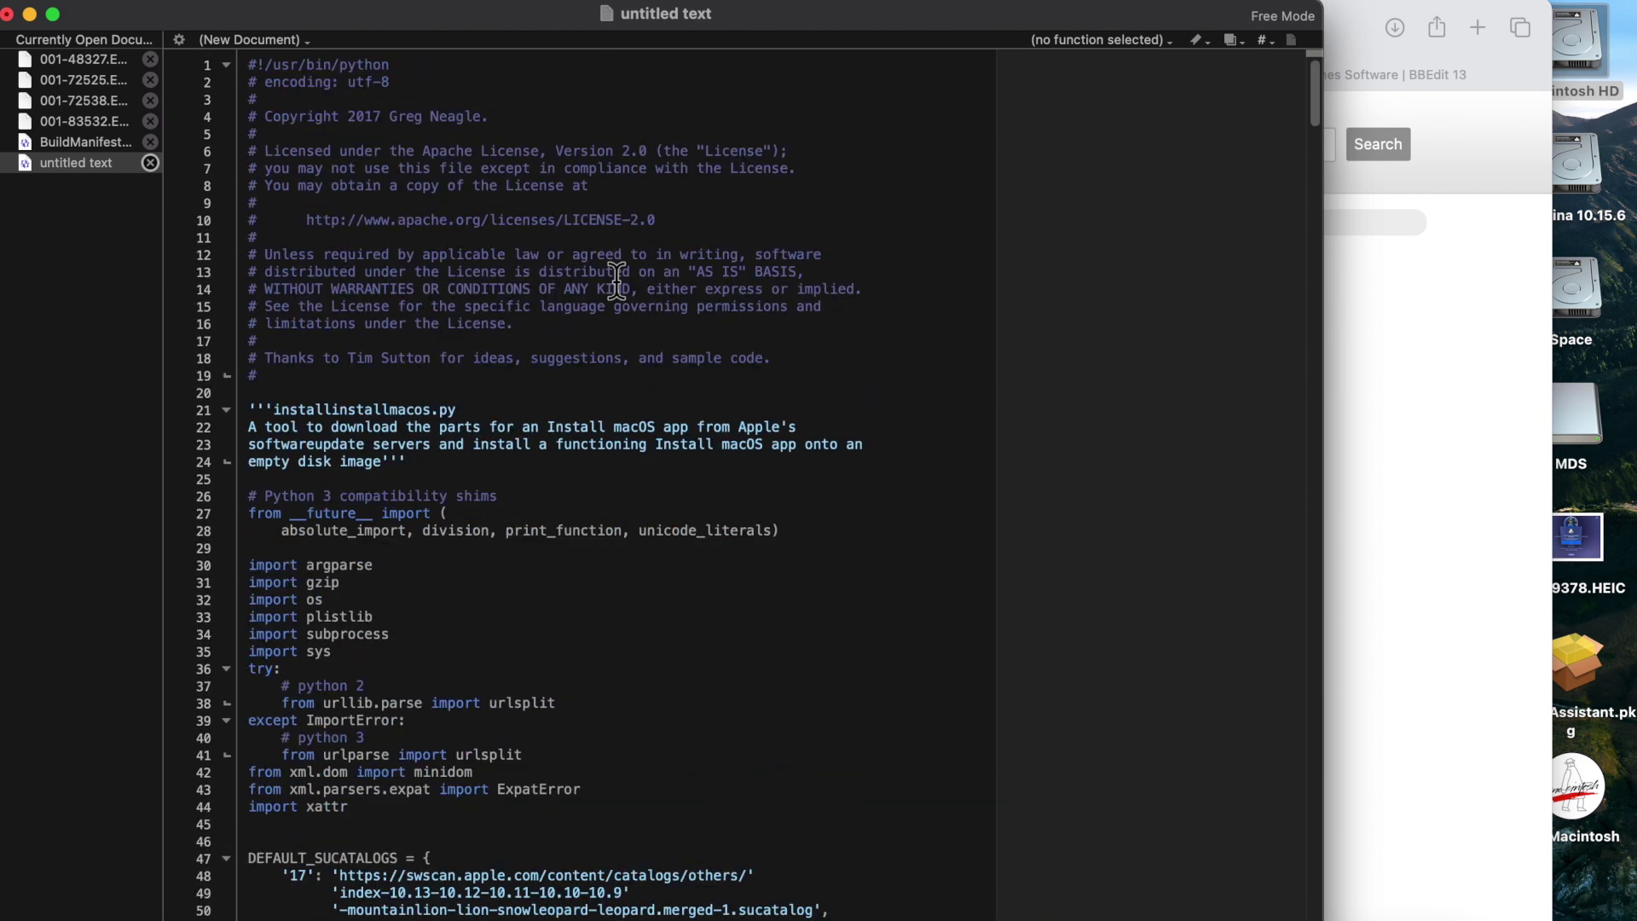
Step: Save the script as installinstallmacos.py in the Shared folder with Unix (LF) line breaks, and bring up that folder in Finder
{"action": "left_click", "coordinate": [128, 5]}
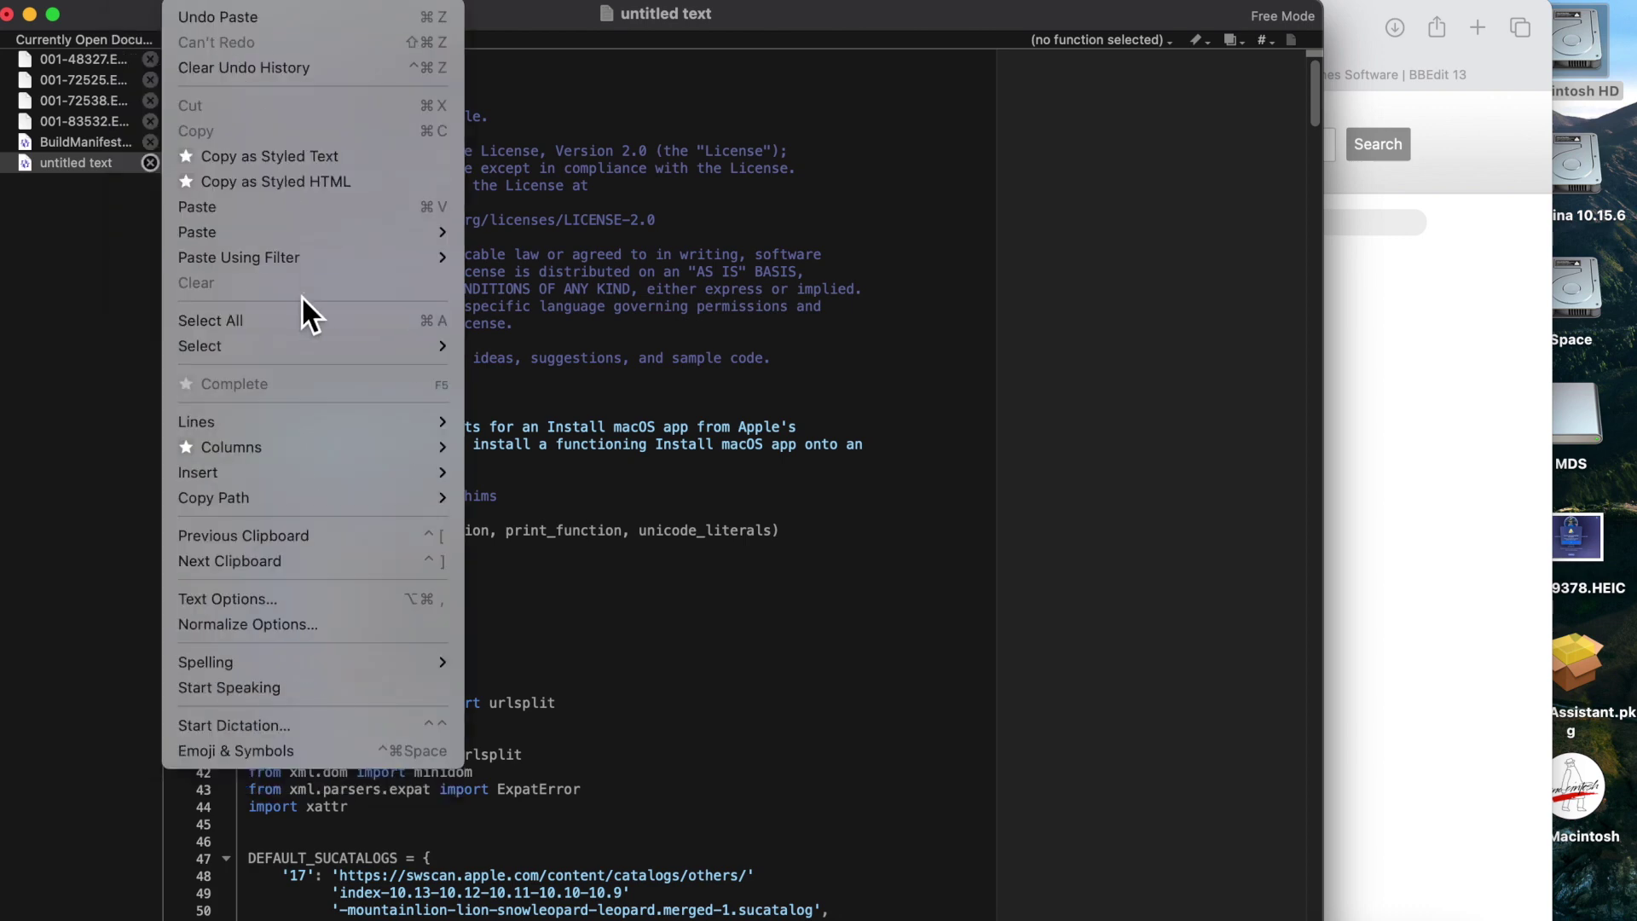
{"action": "mouse_move", "coordinate": [128, 5]}
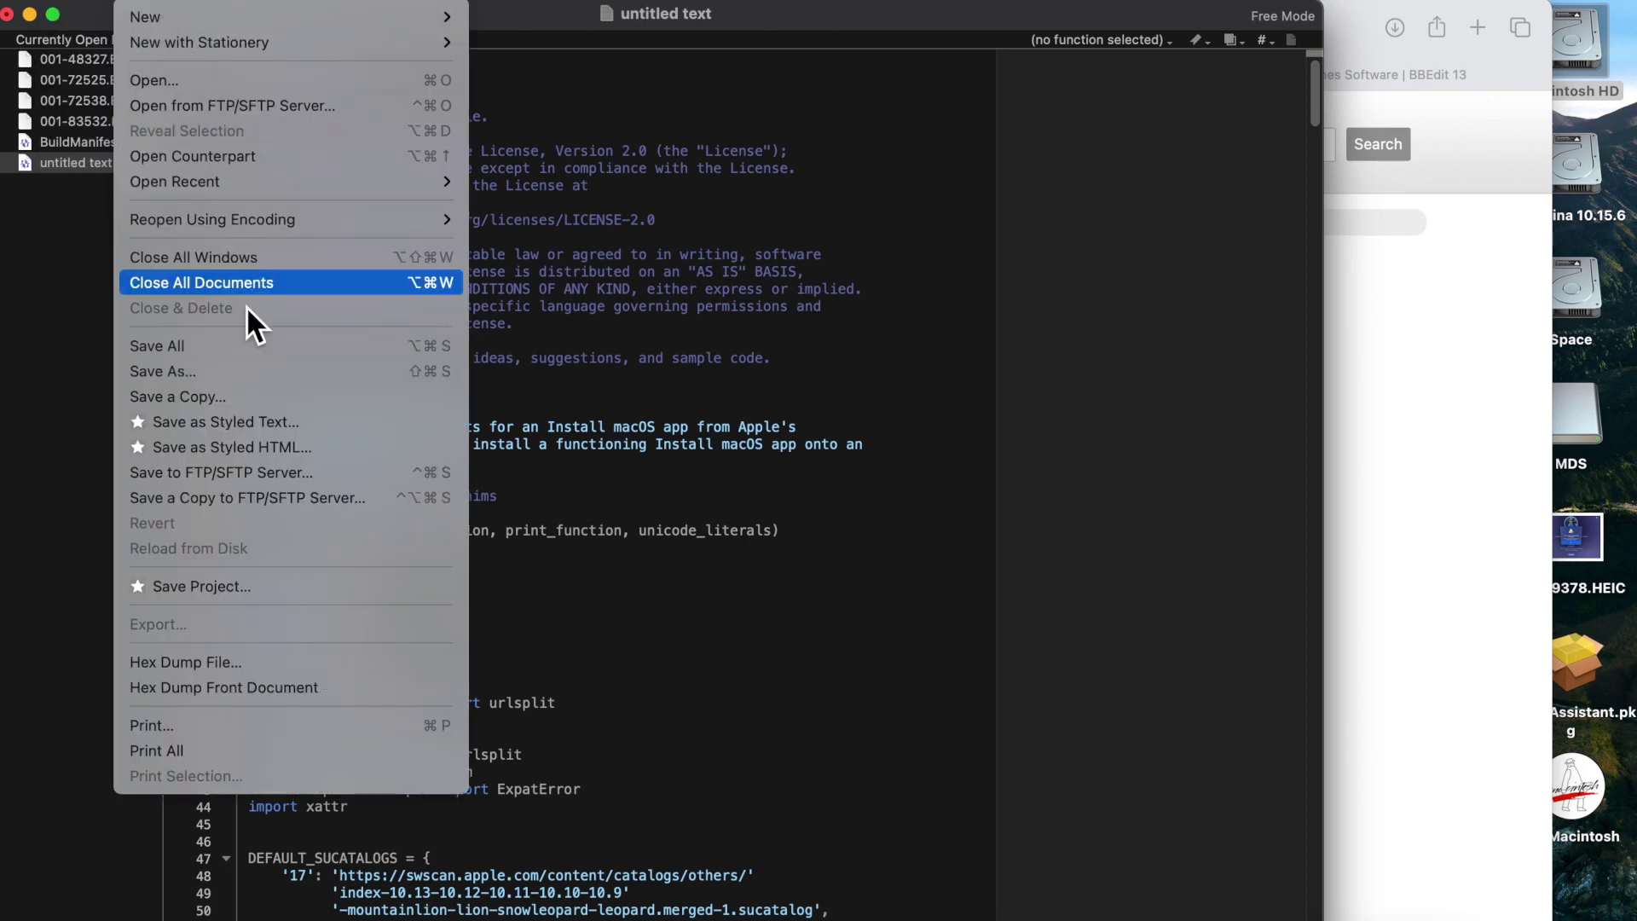
{"action": "left_click", "coordinate": [229, 371]}
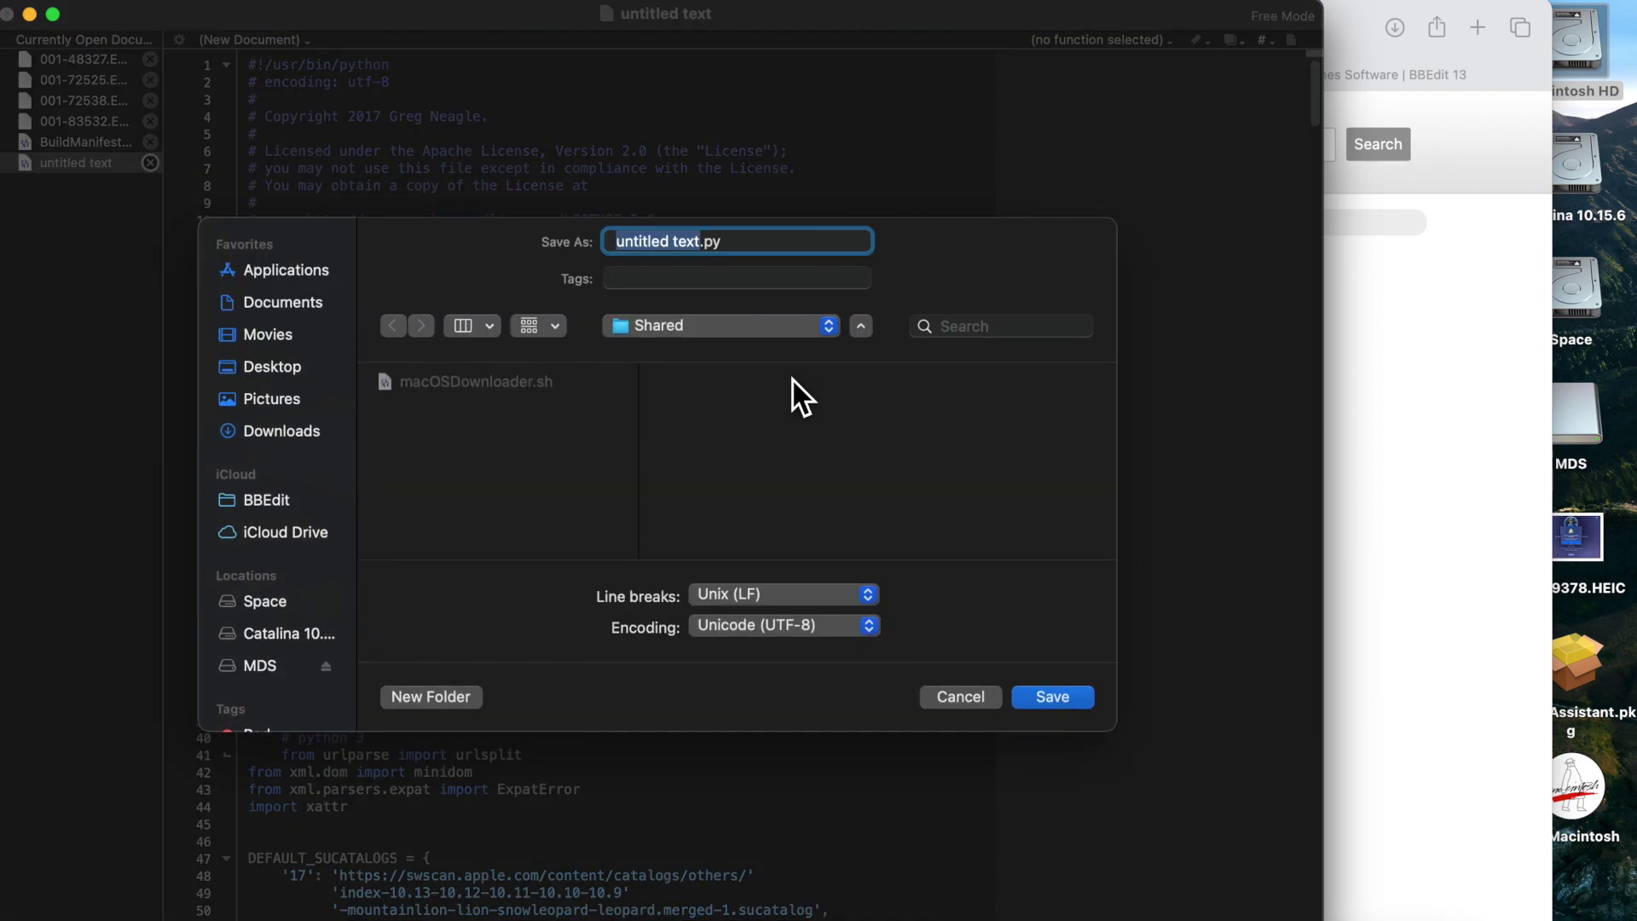
{"action": "type", "text": "installinstallmacos"}
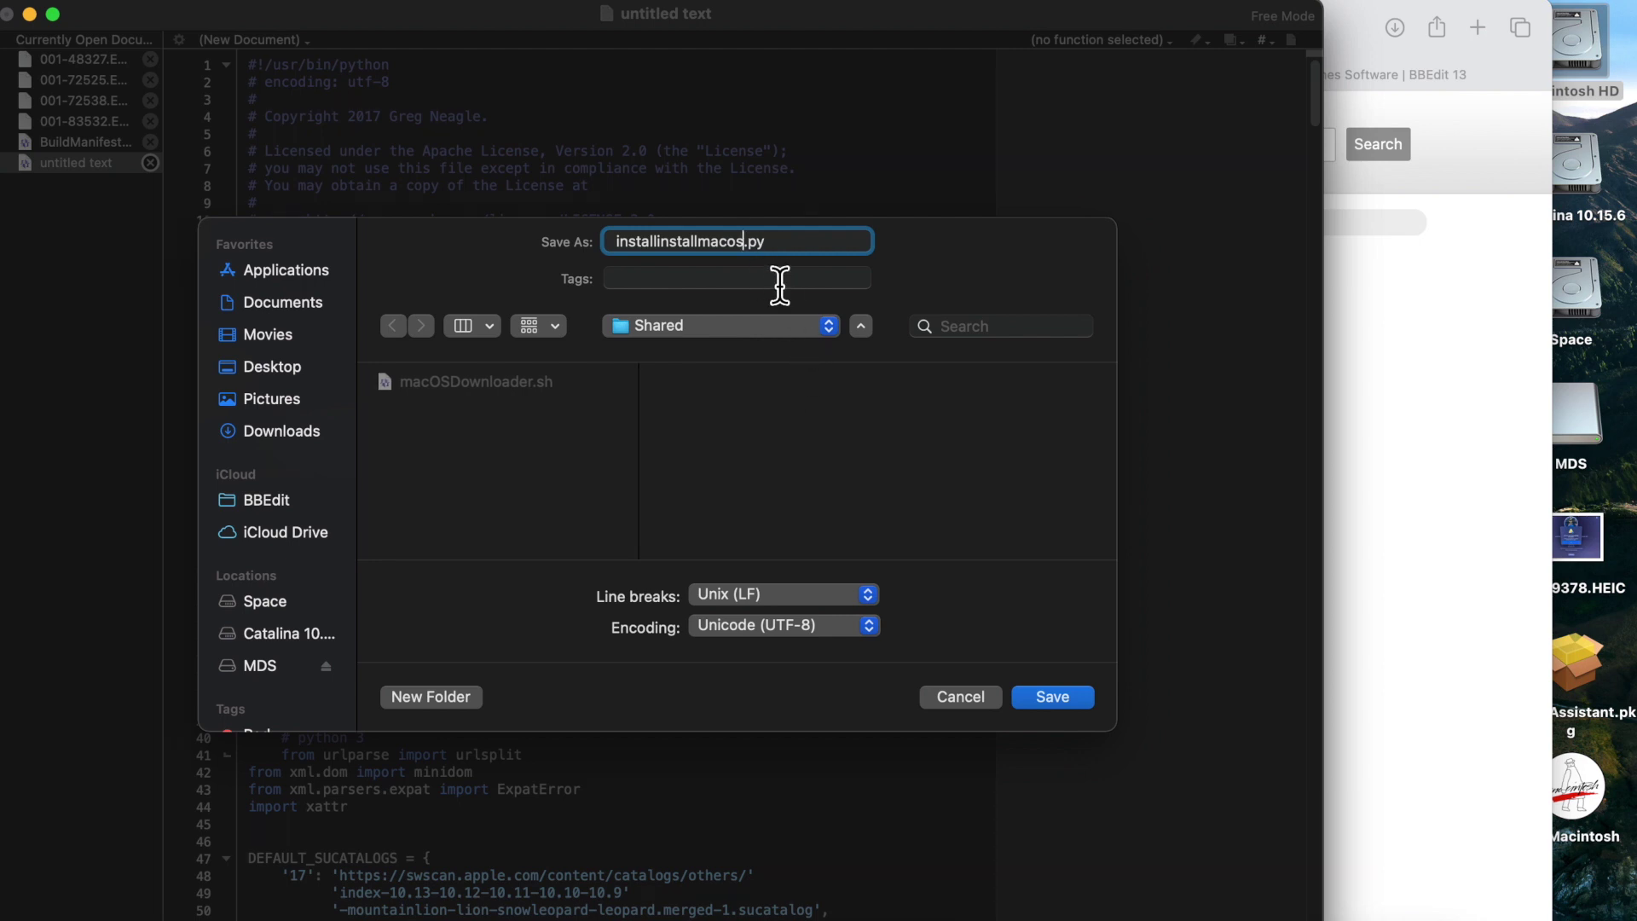
{"action": "left_click", "coordinate": [796, 336]}
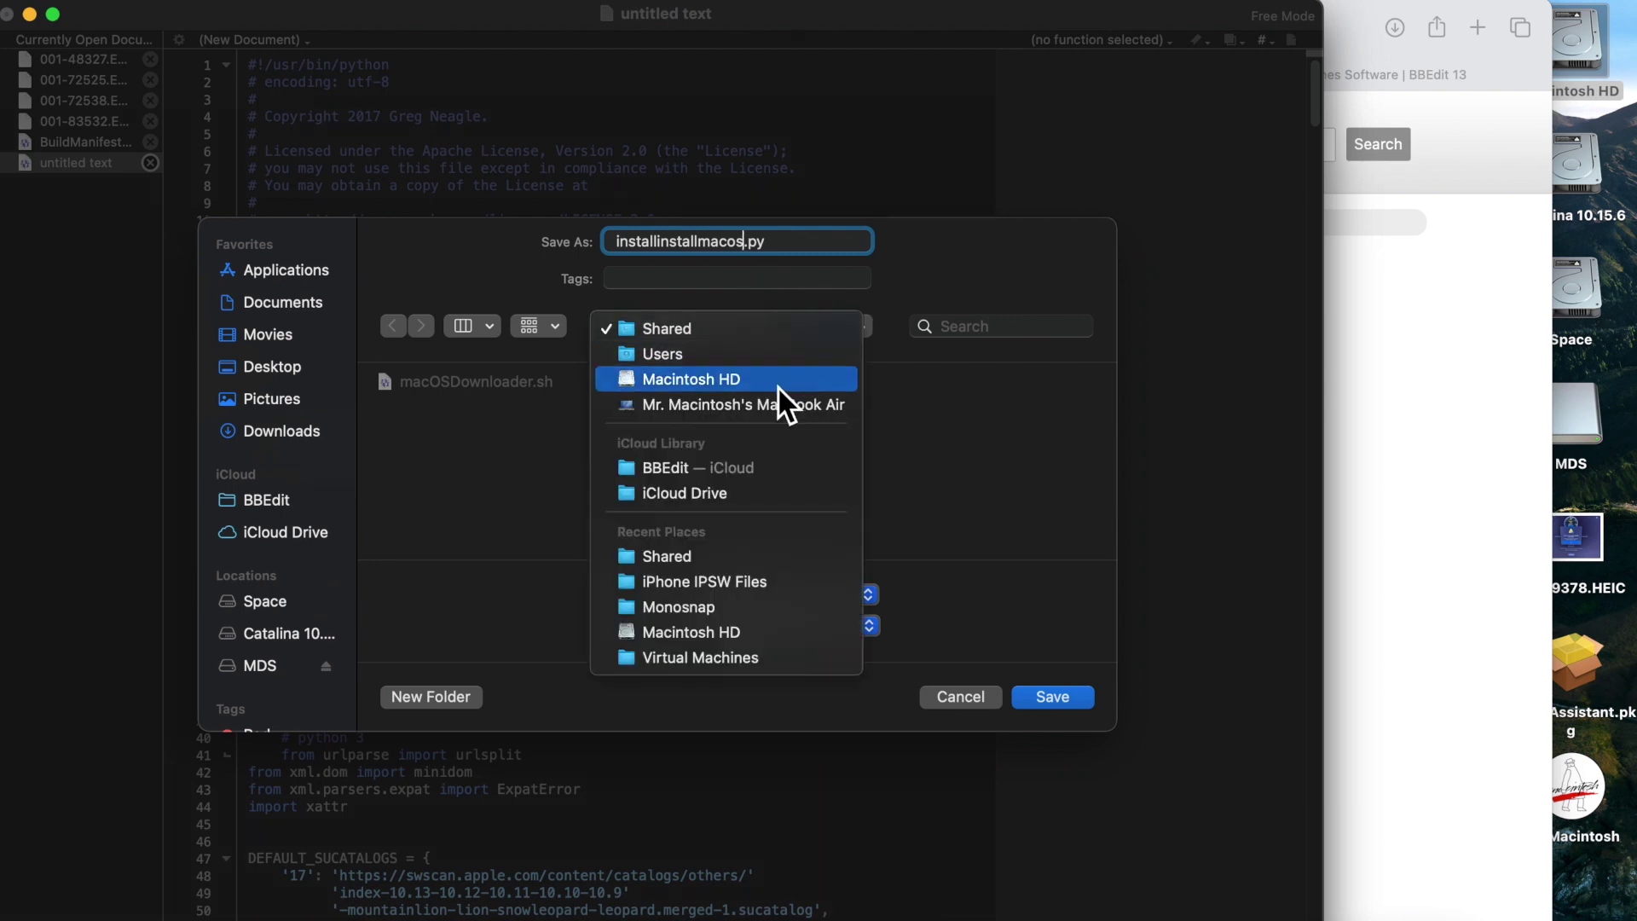
{"action": "left_click", "coordinate": [786, 334]}
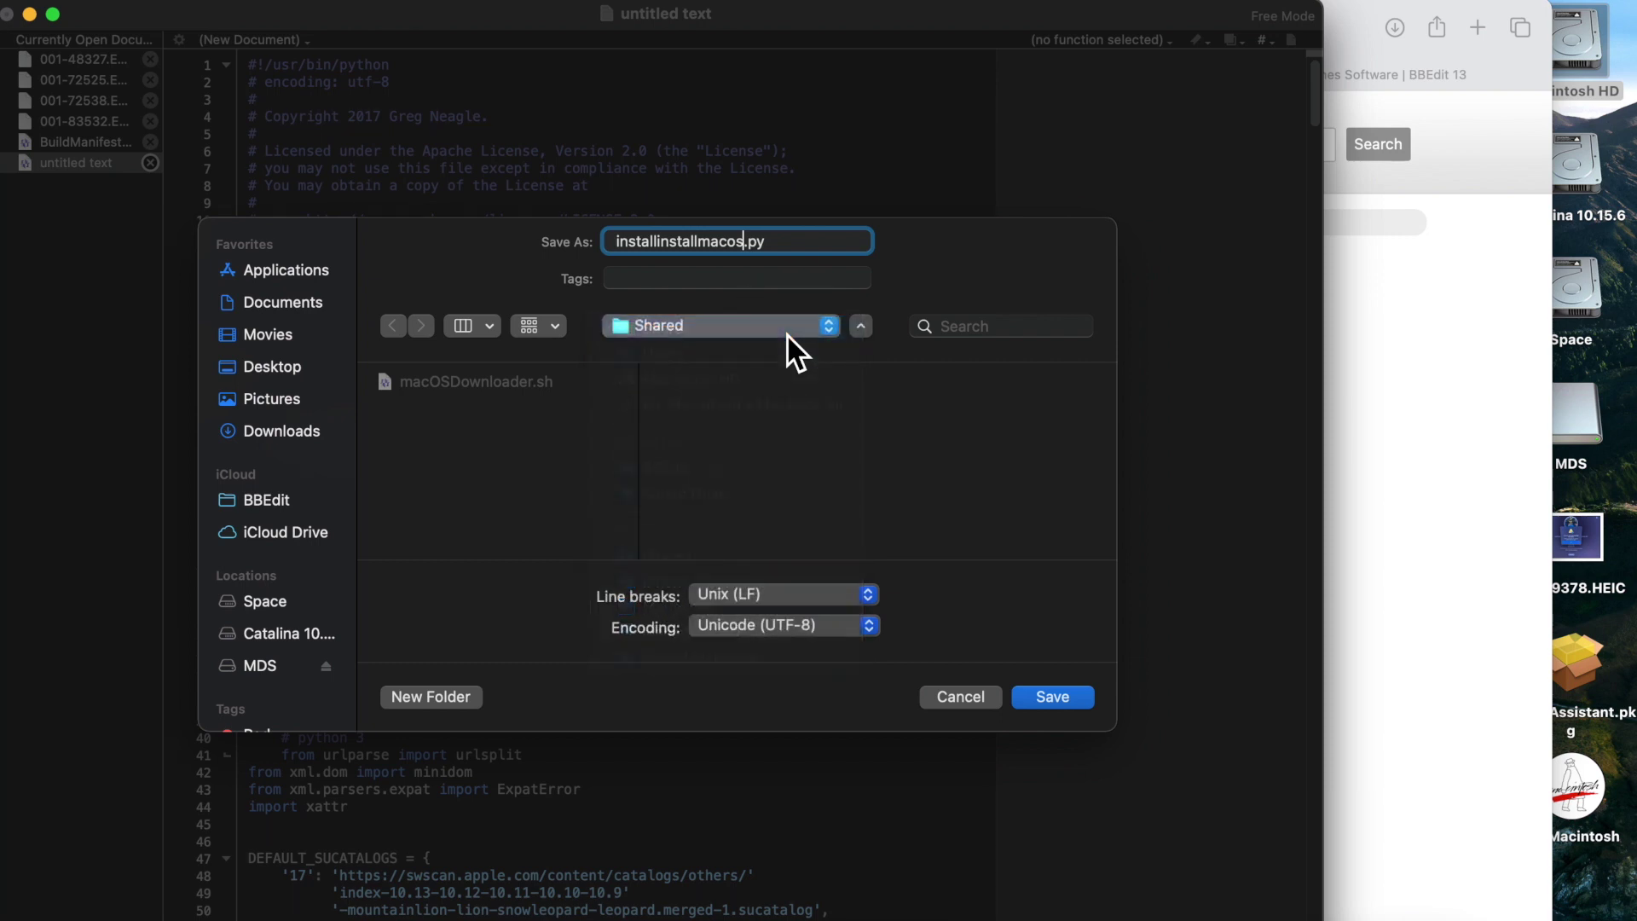
{"action": "left_click", "coordinate": [1054, 697]}
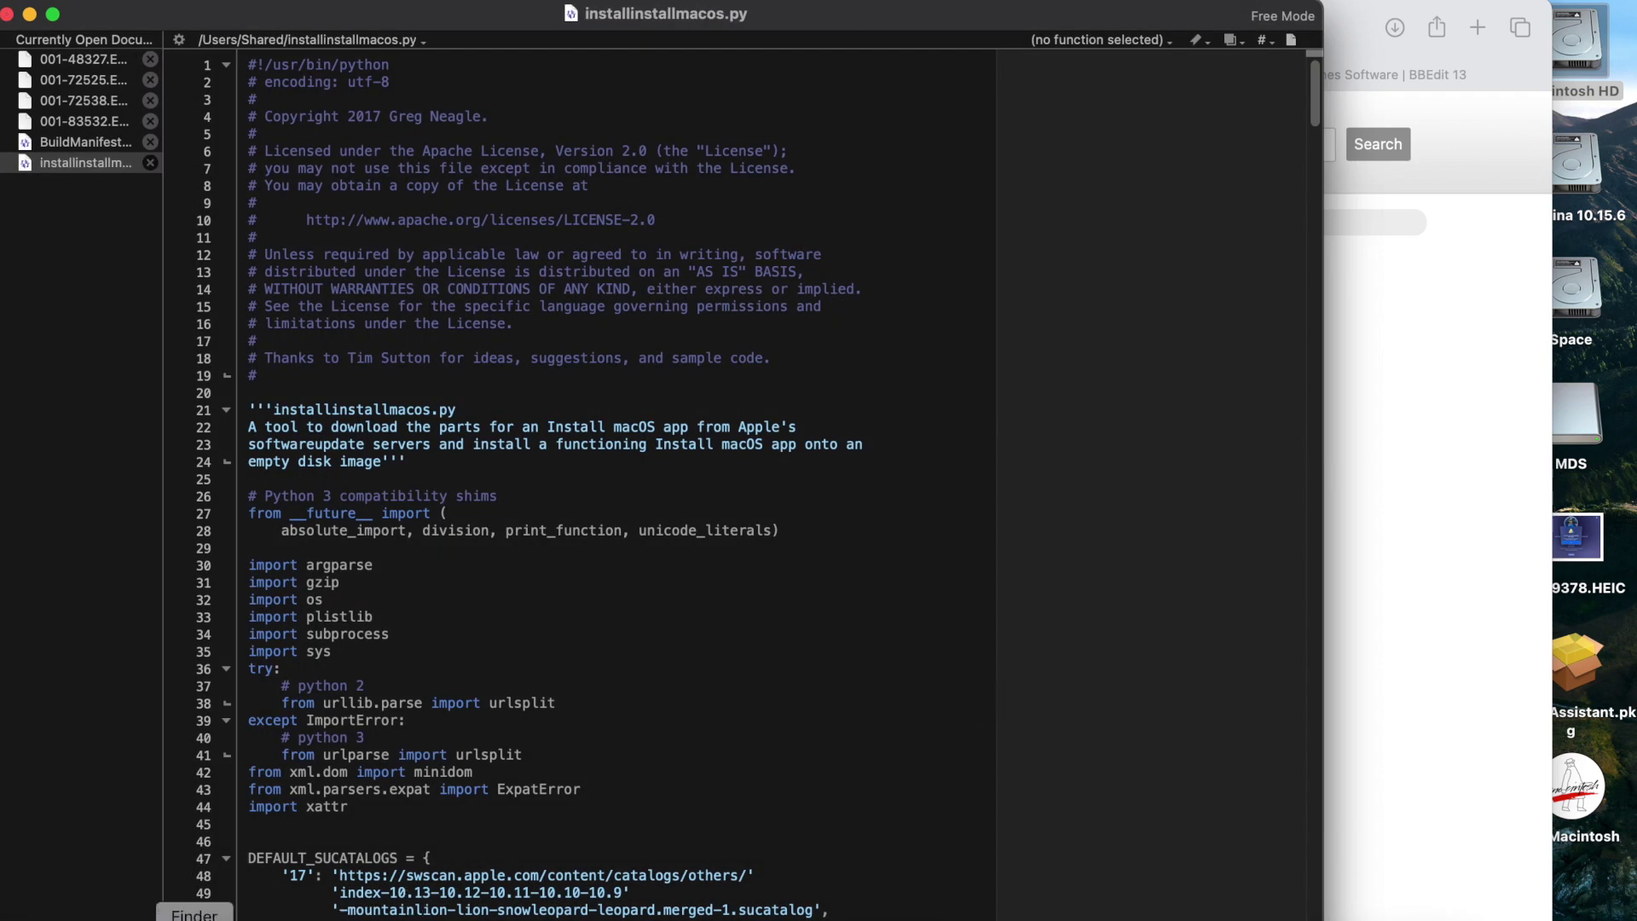
{"action": "left_click", "coordinate": [183, 902]}
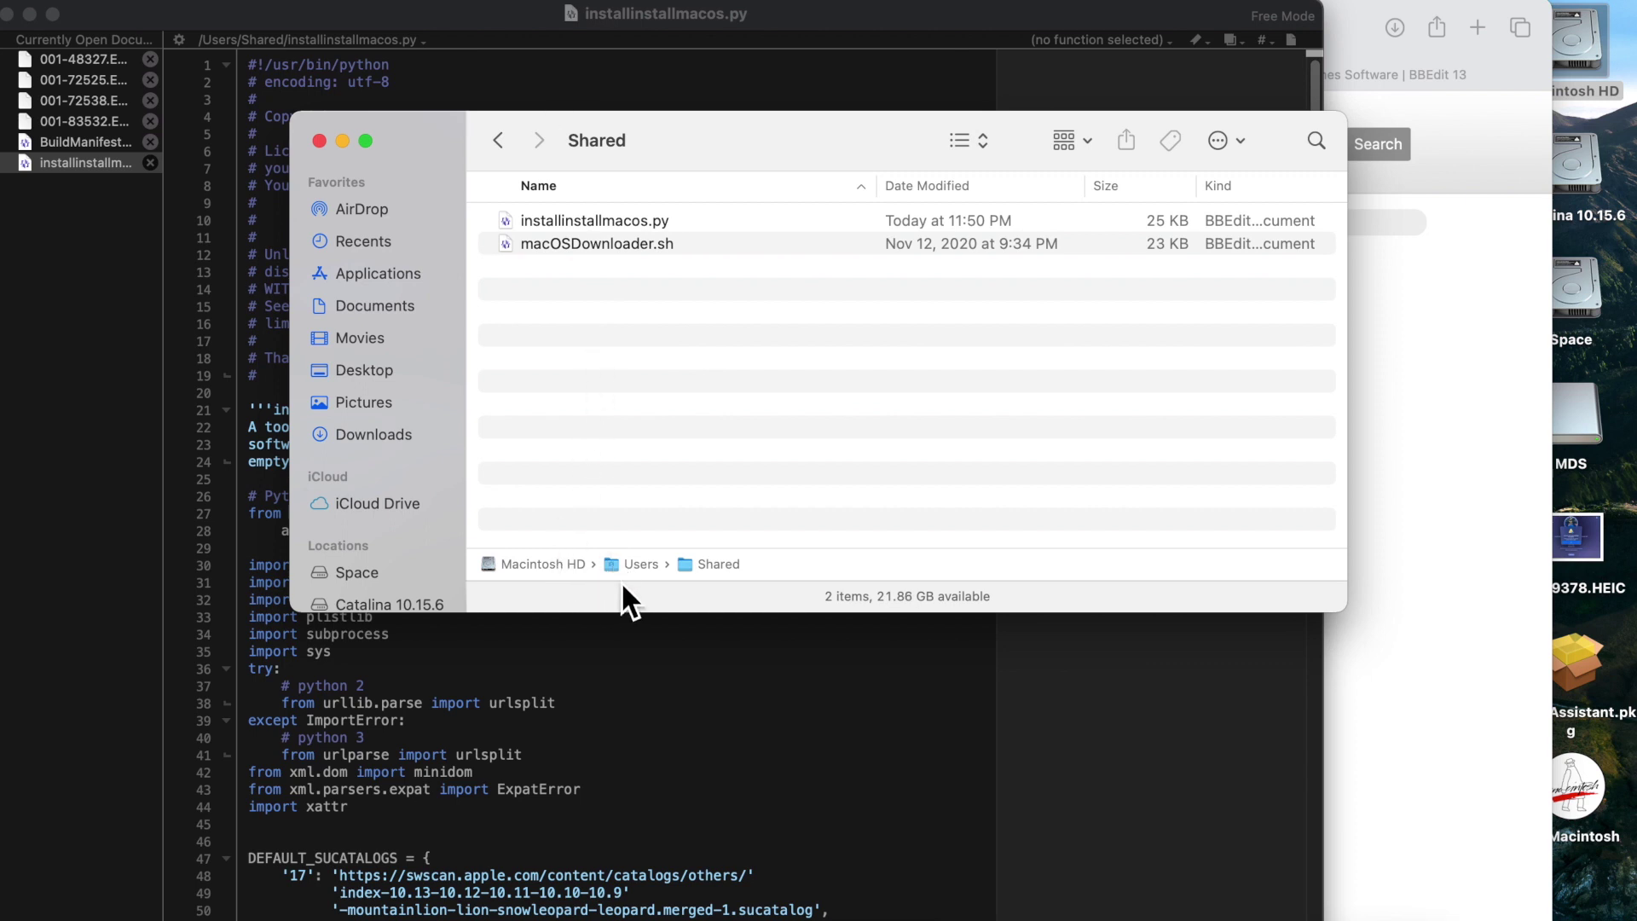
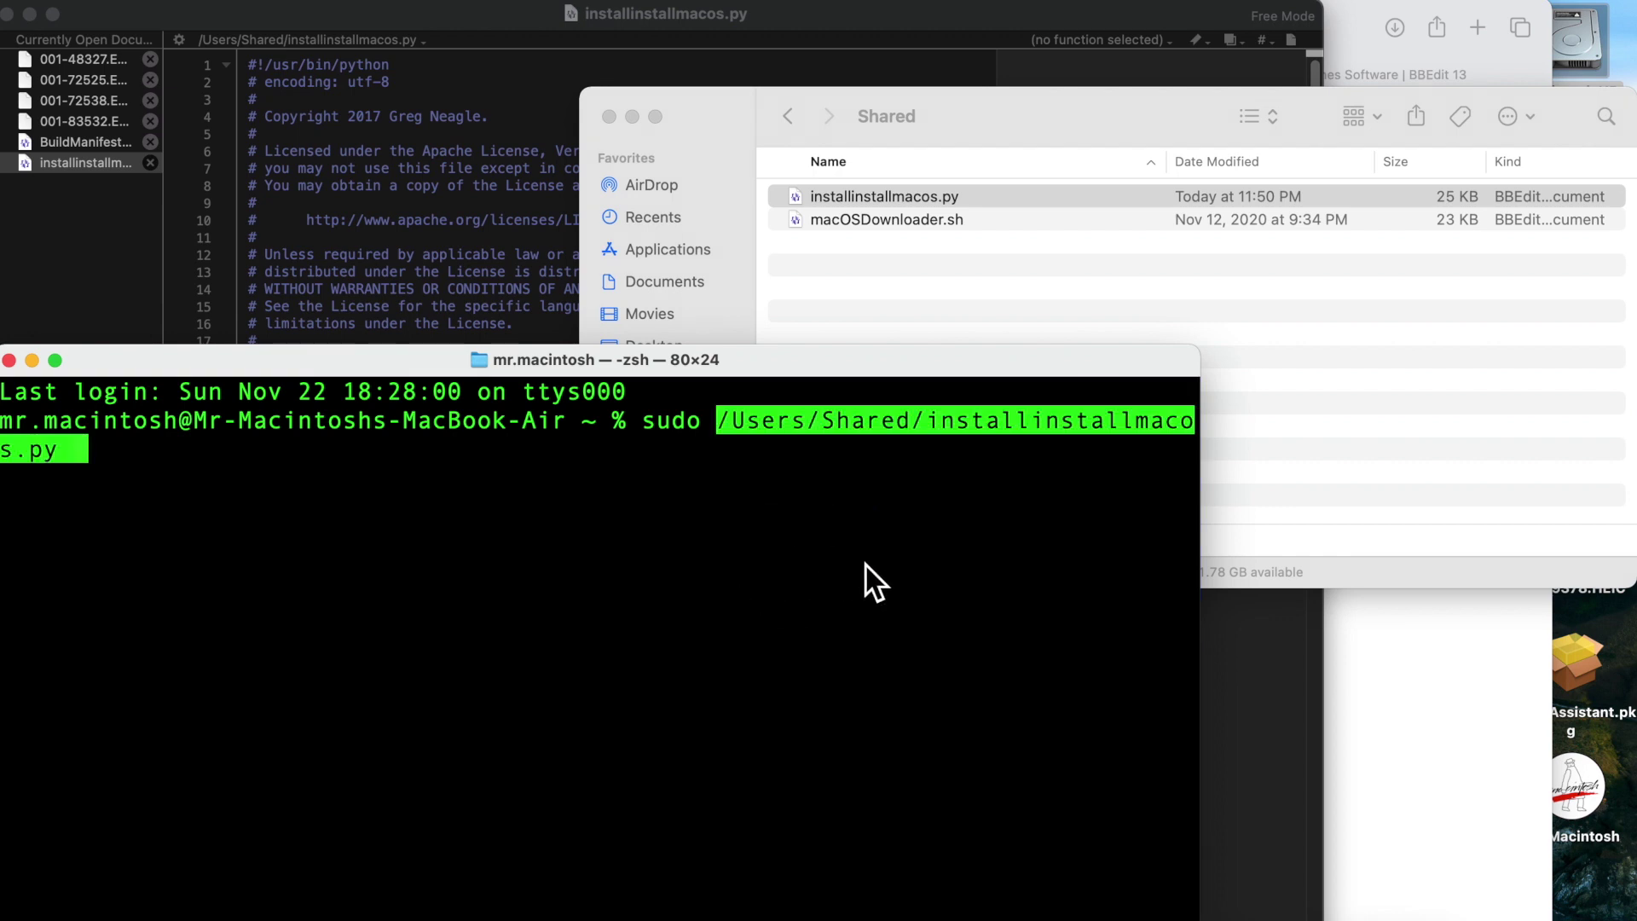
Step: Run sudo /Users/Shared/installinstallmacos.py in Terminal with the account password, and move and enlarge the Terminal window to fit the product list
{"action": "key", "text": "Return"}
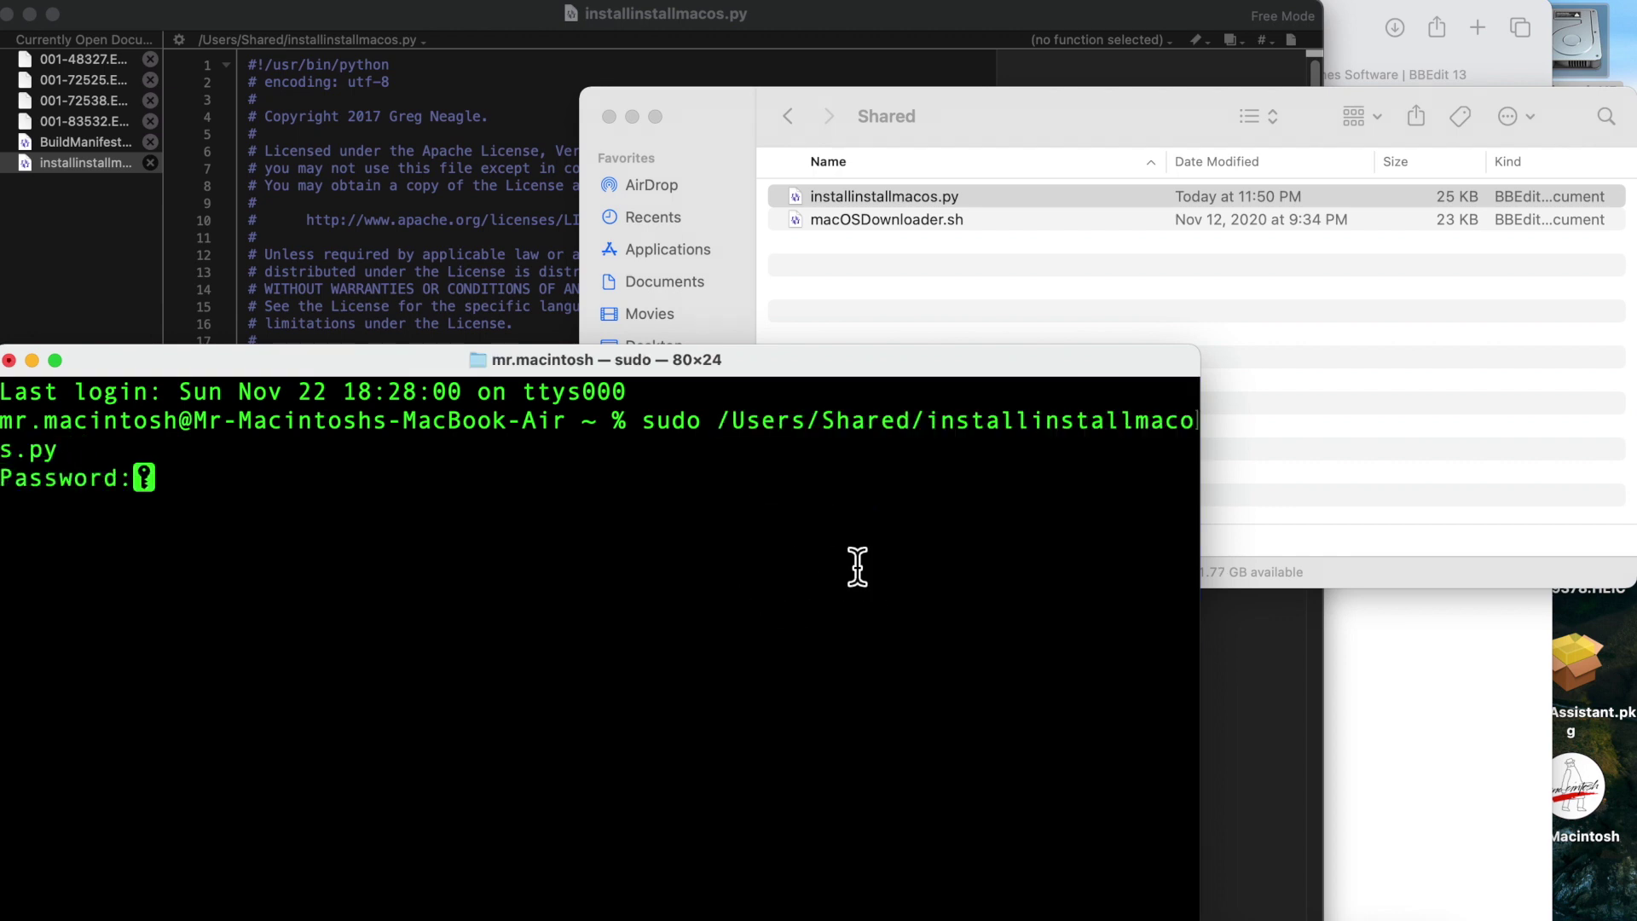
{"action": "key", "text": "Return"}
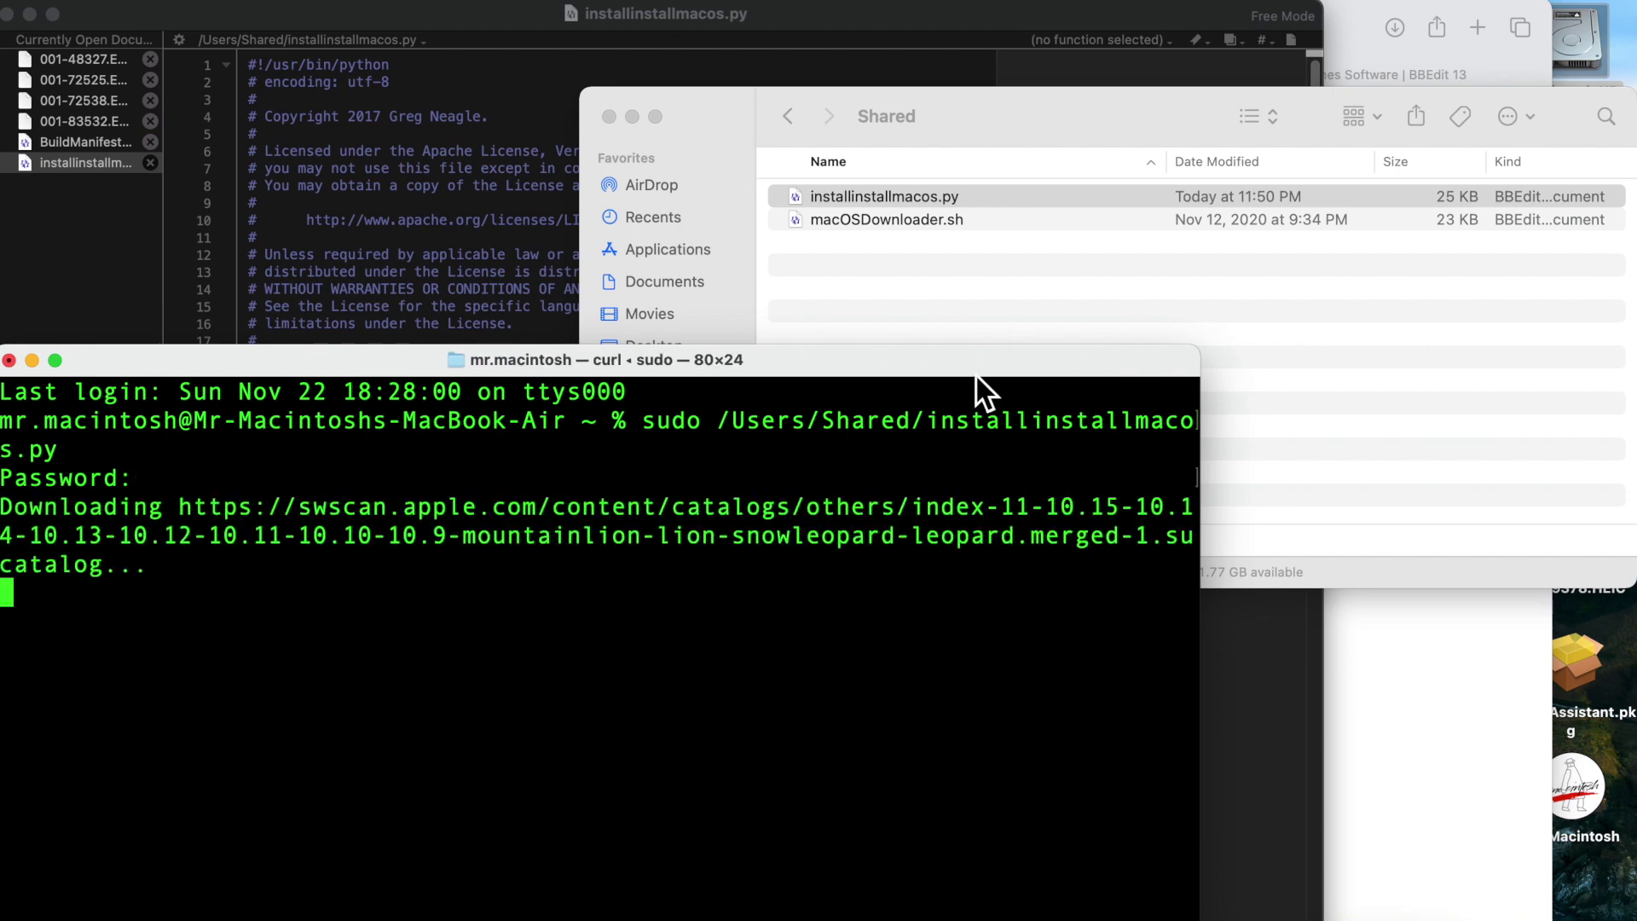
{"action": "left_click_drag", "start_coordinate": [986, 354], "coordinate": [999, 22]}
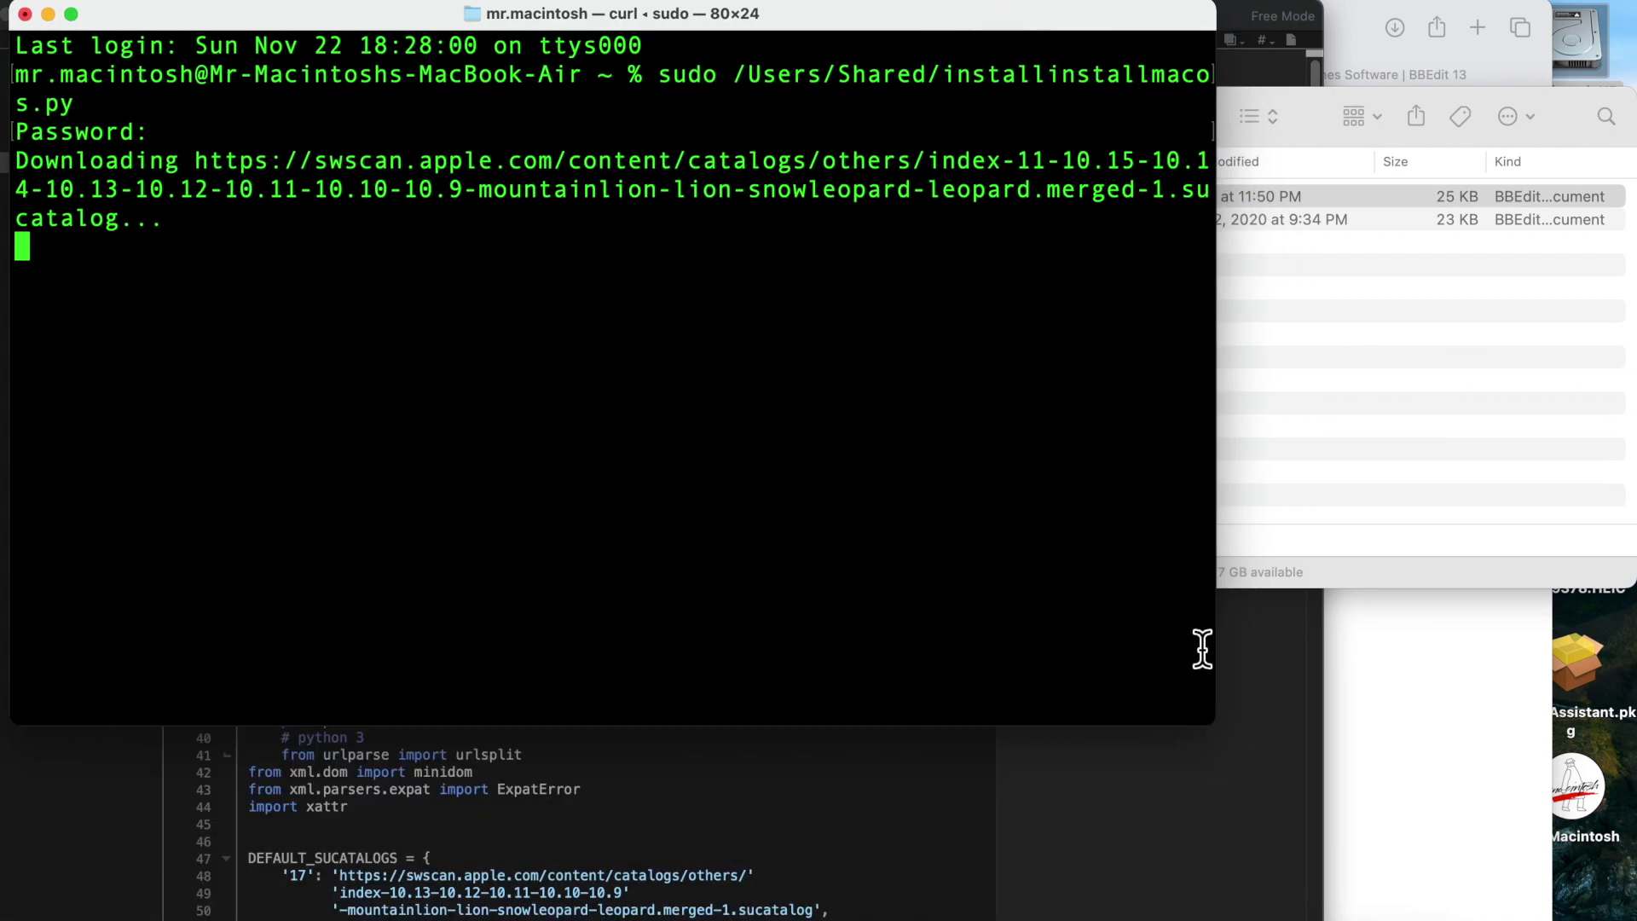
{"action": "left_click_drag", "start_coordinate": [1211, 721], "coordinate": [1573, 897]}
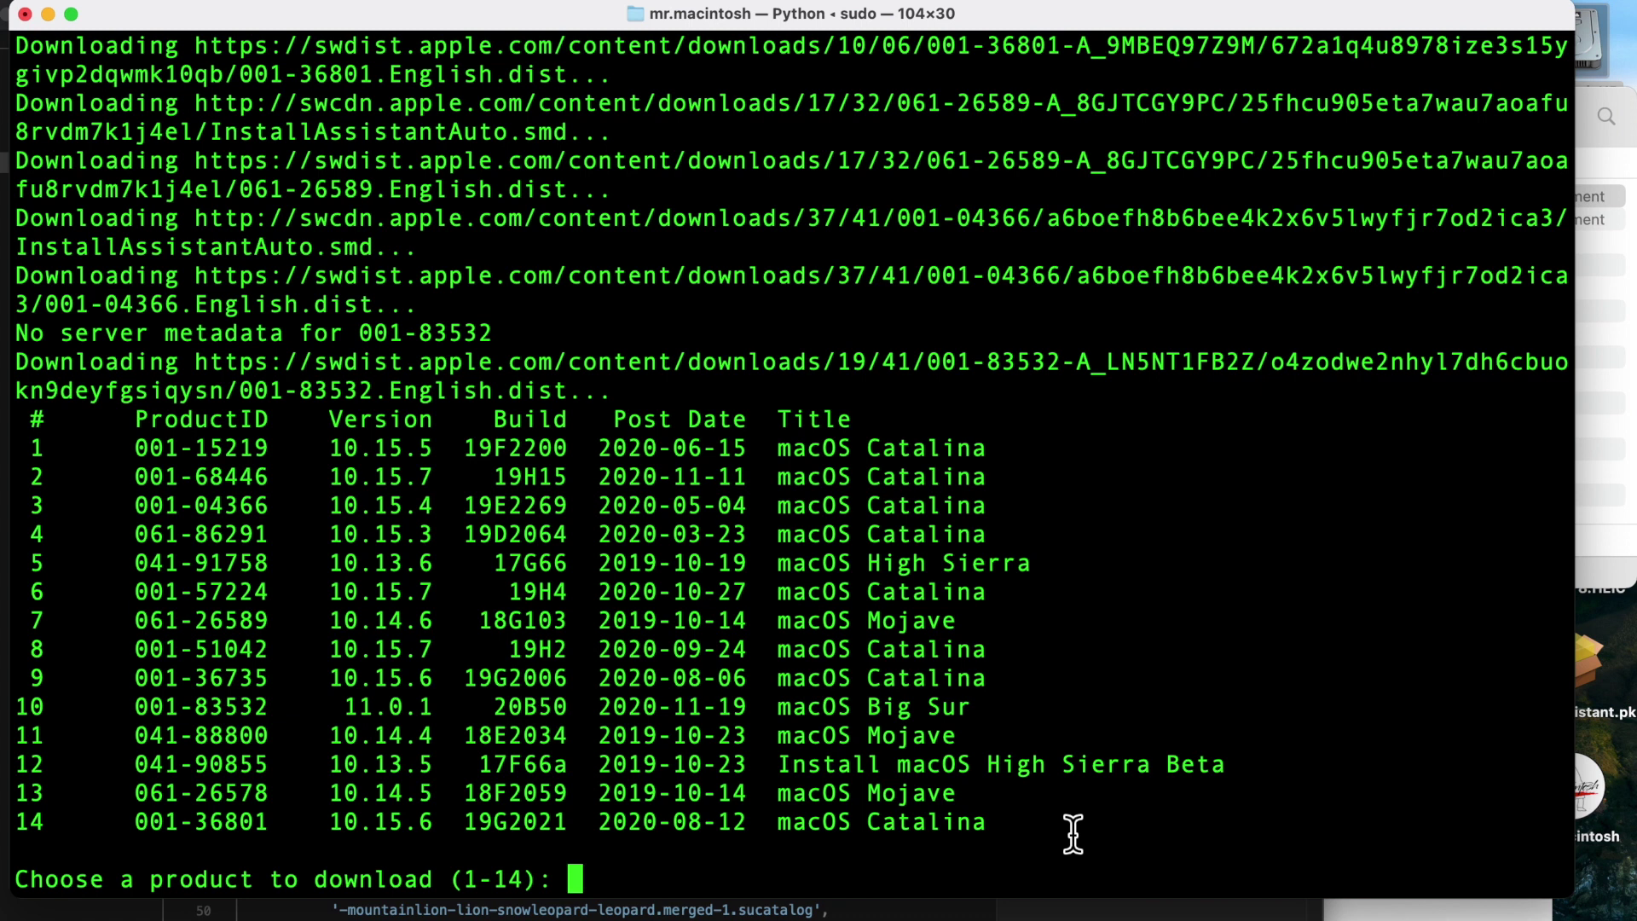
Step: Choose product 10, macOS Big Sur 11.0.1 build 20B50, from the script's product list and start its download
{"action": "left_click_drag", "start_coordinate": [1015, 712], "coordinate": [21, 713]}
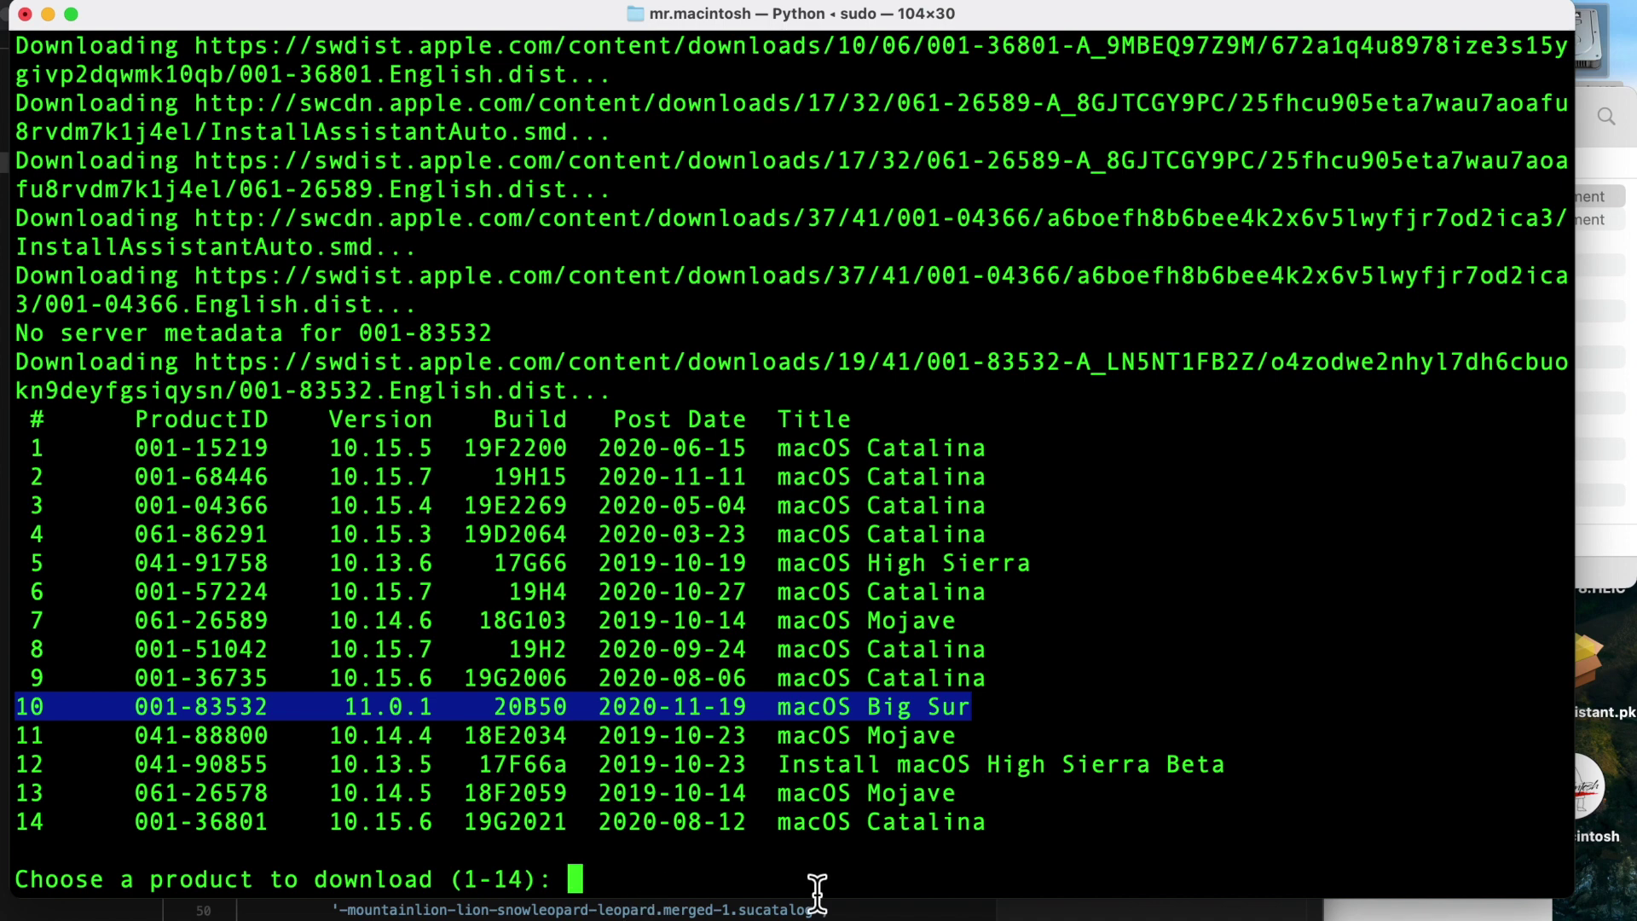
{"action": "type", "text": "10"}
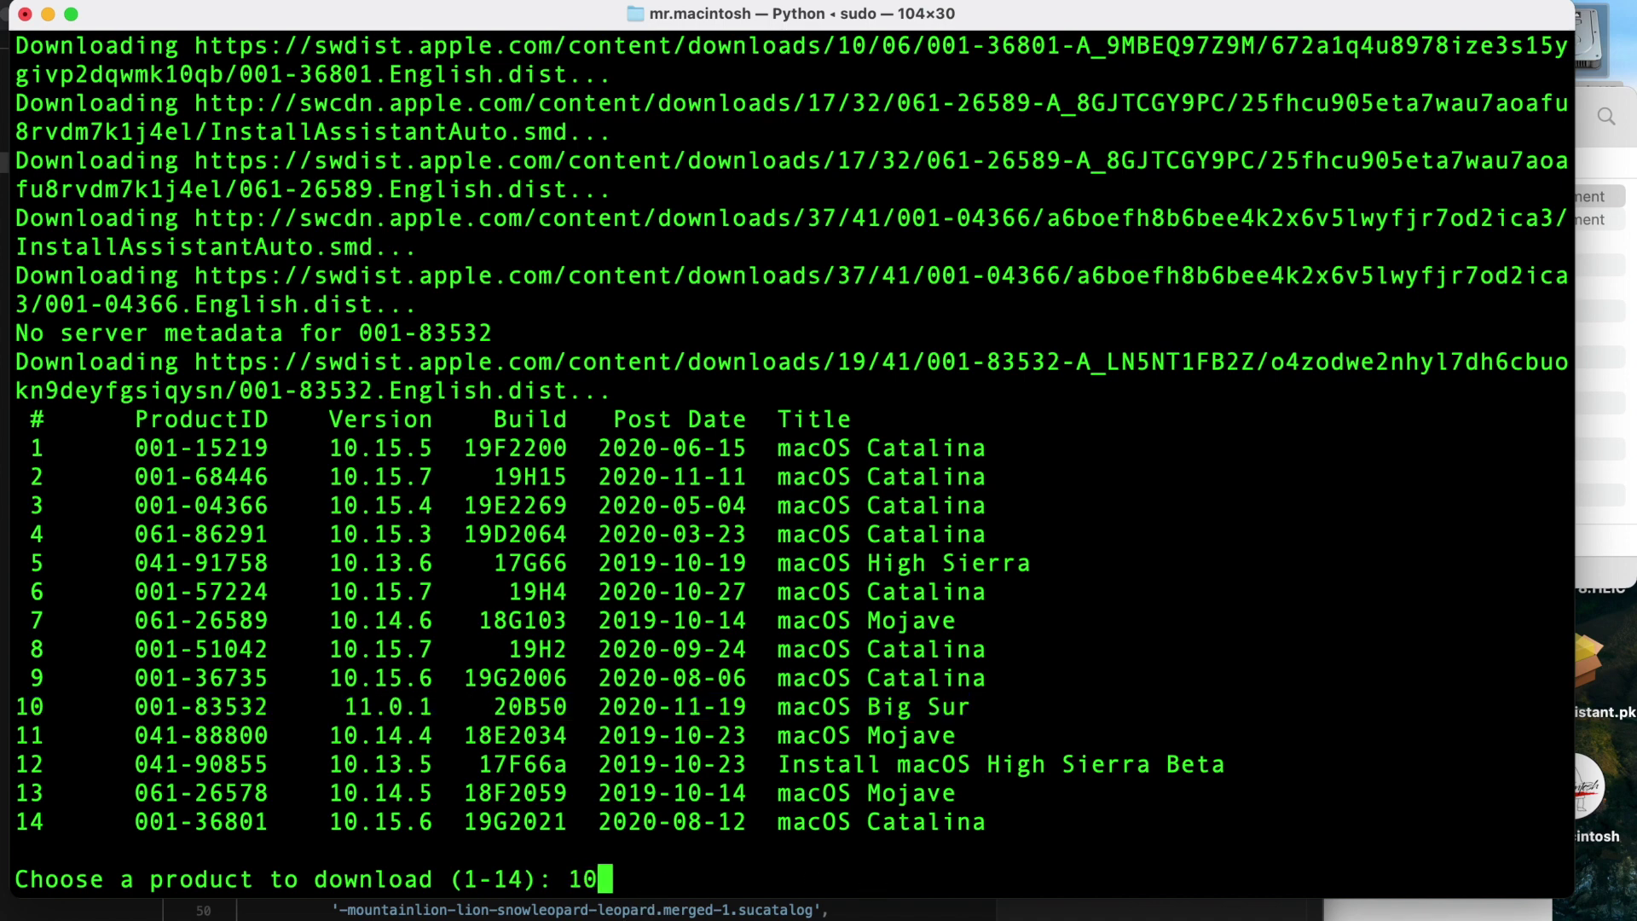
{"action": "key", "text": "Return"}
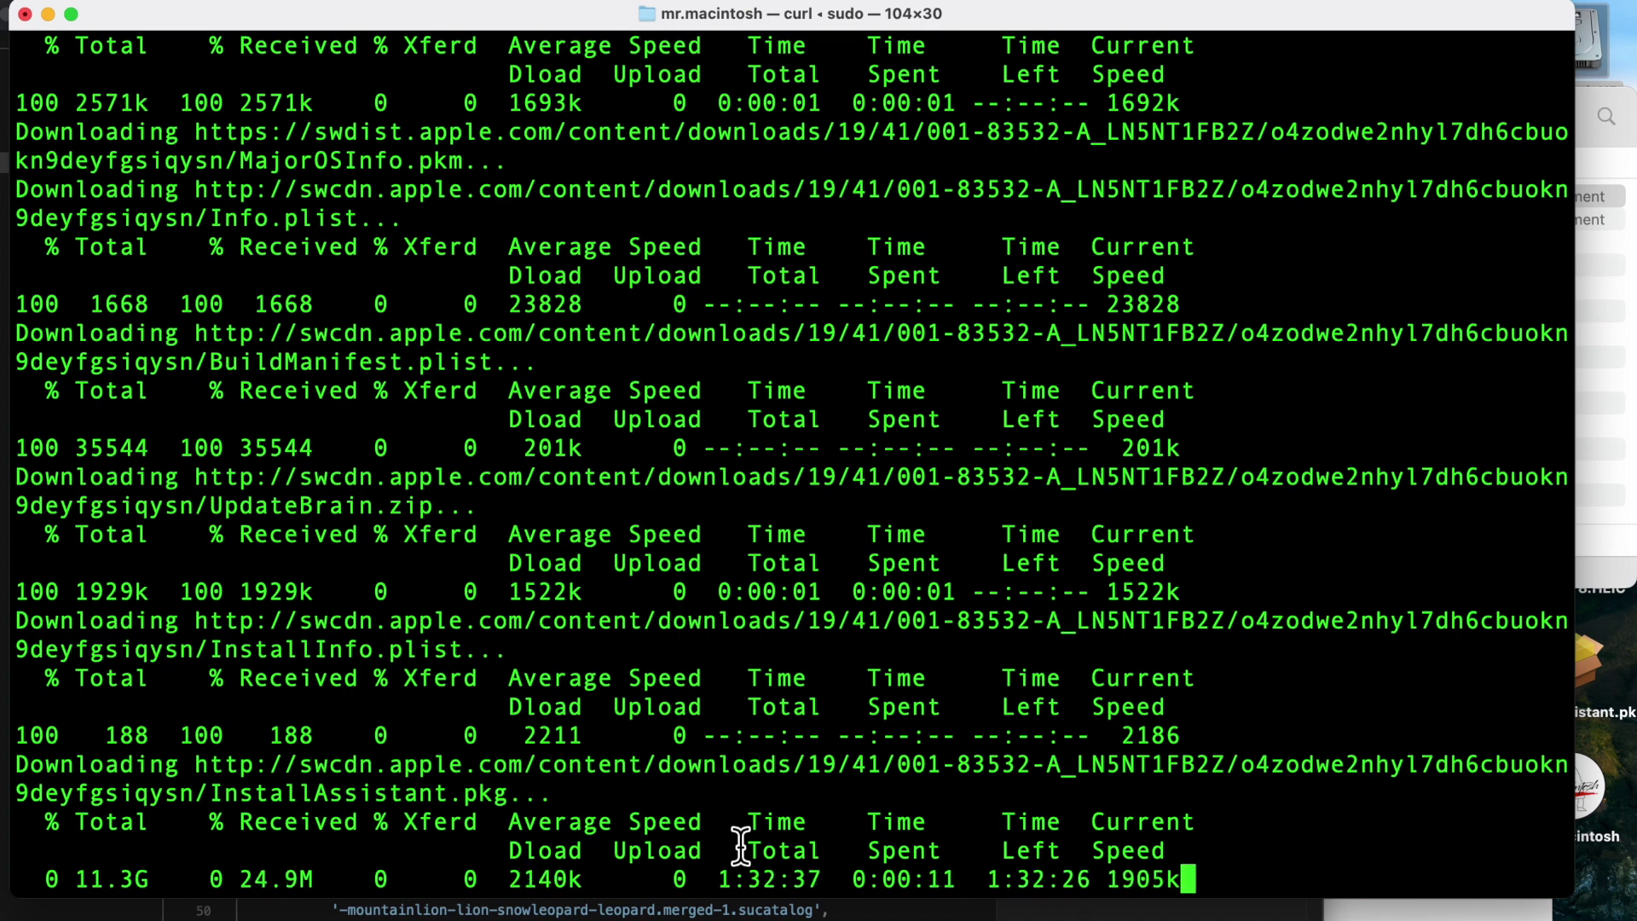
Step: Switch to Finder and go from the Shared folder through Users to the account's home folder
{"action": "left_click", "coordinate": [213, 919]}
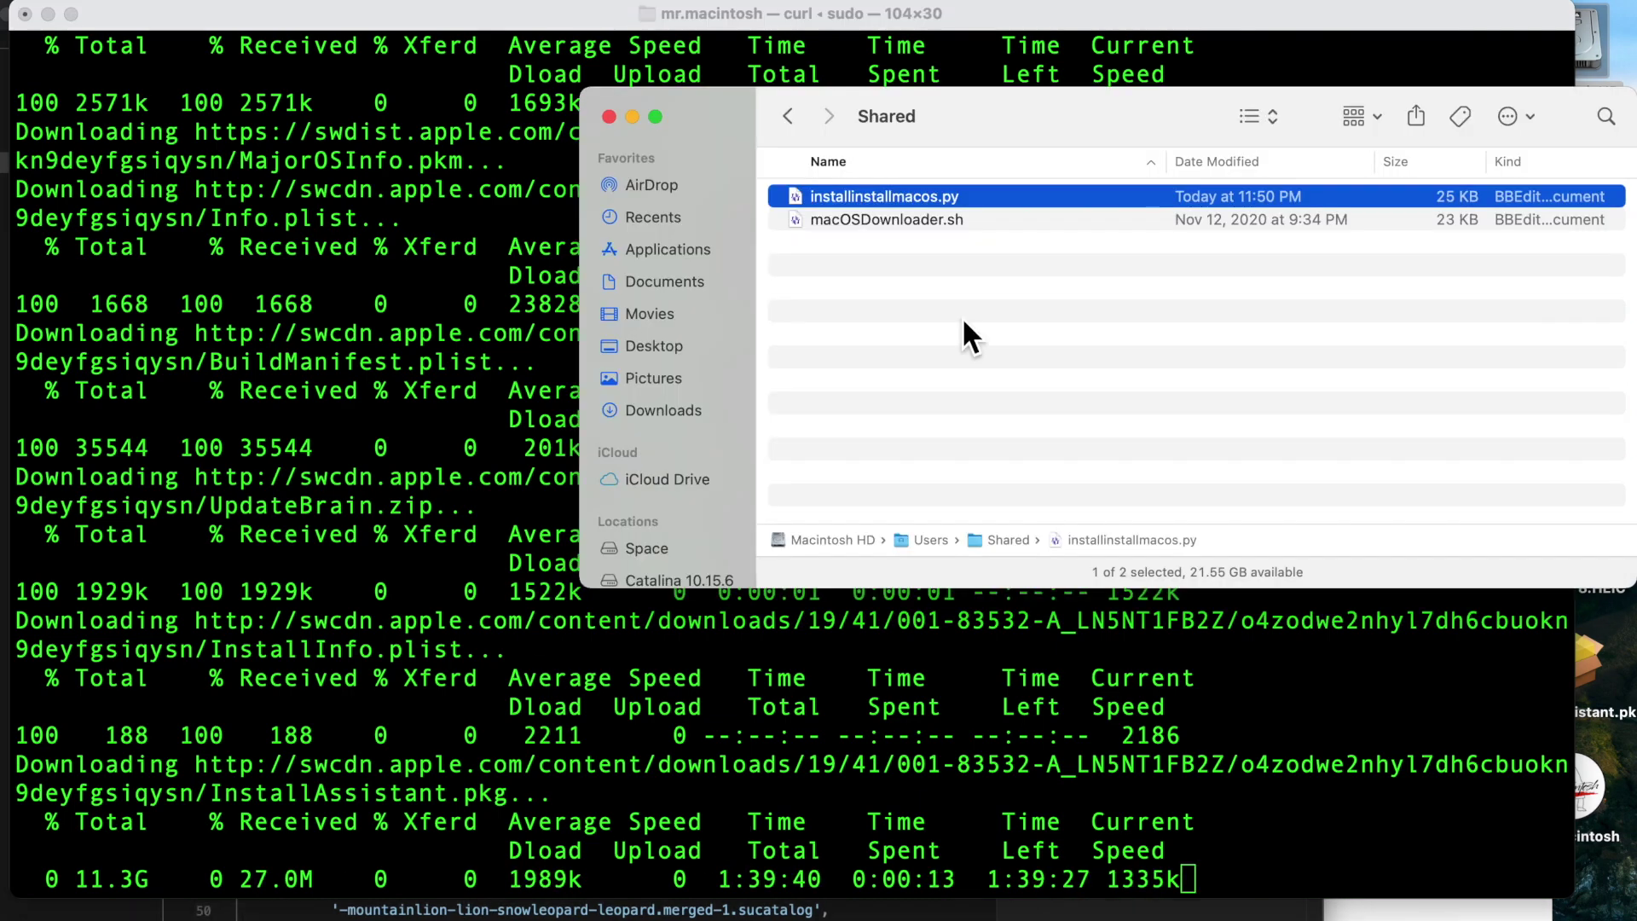
{"action": "double_click", "coordinate": [929, 541]}
{"action": "double_click", "coordinate": [886, 204]}
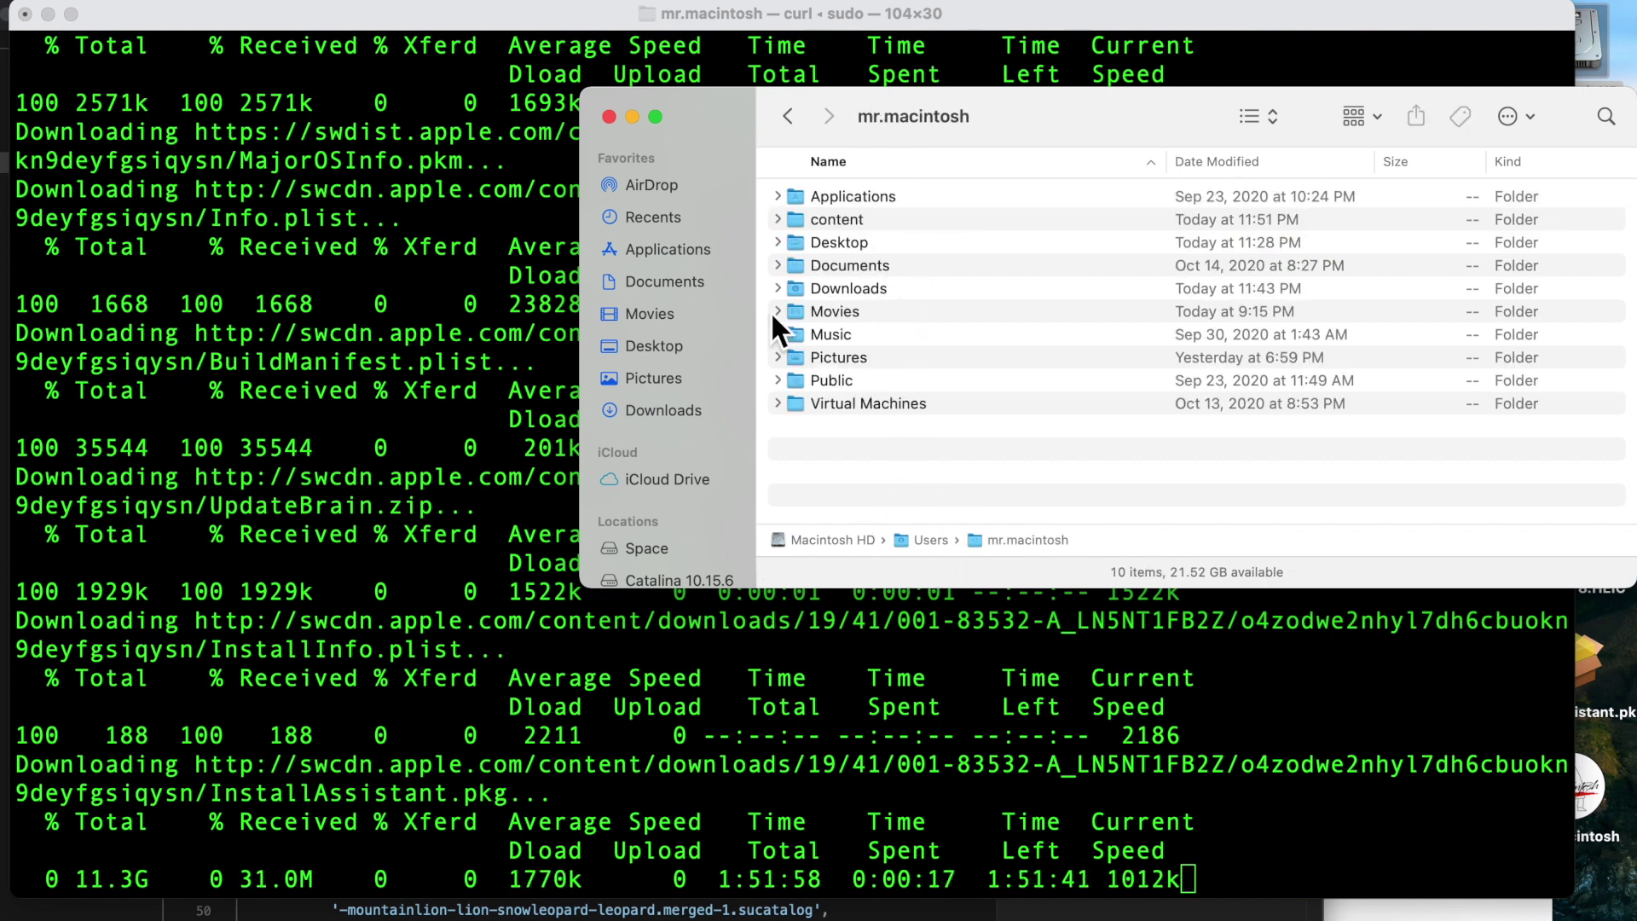